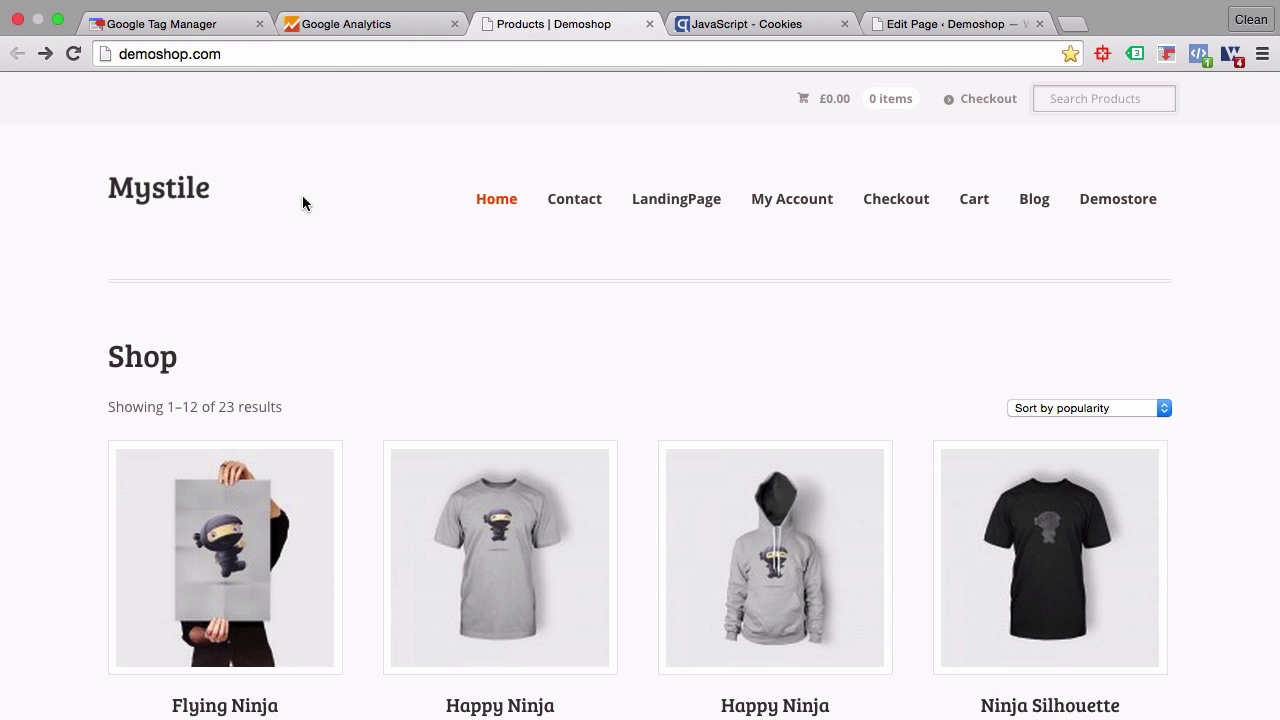
Step: Load the demoshop.com/wp-admin page from the address suggestions
click(300, 53)
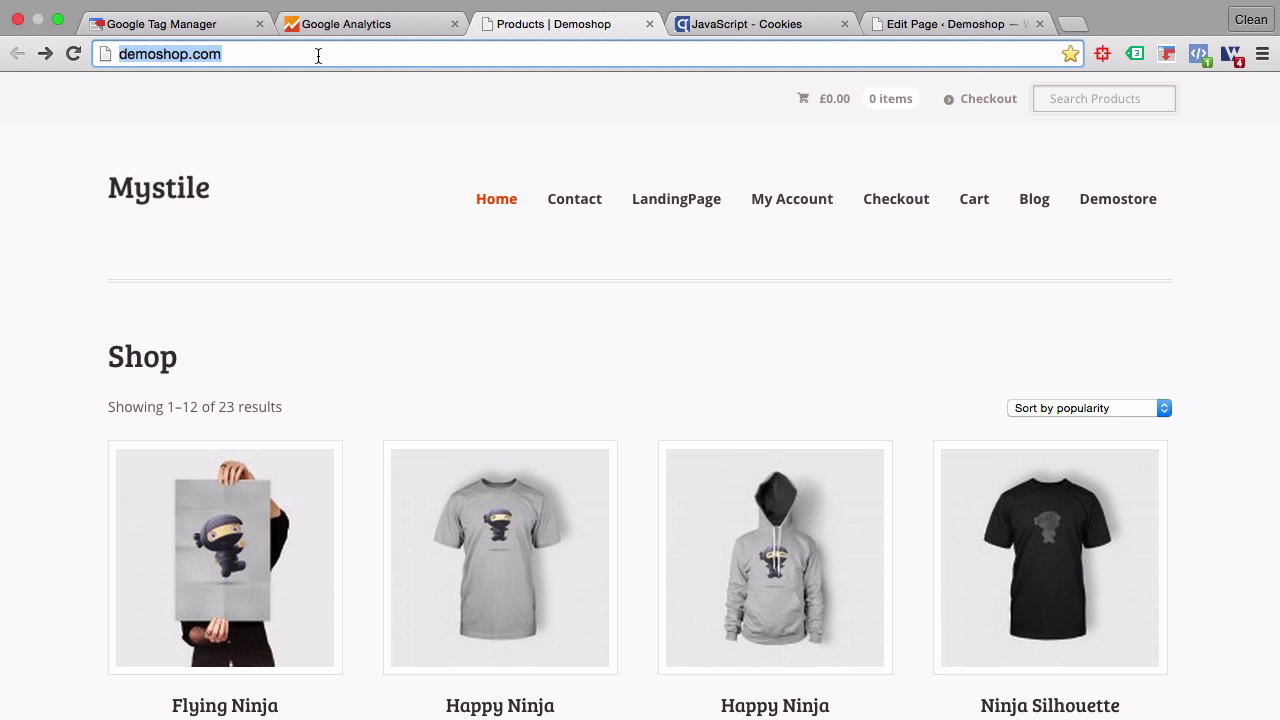
click(338, 61)
text(/)
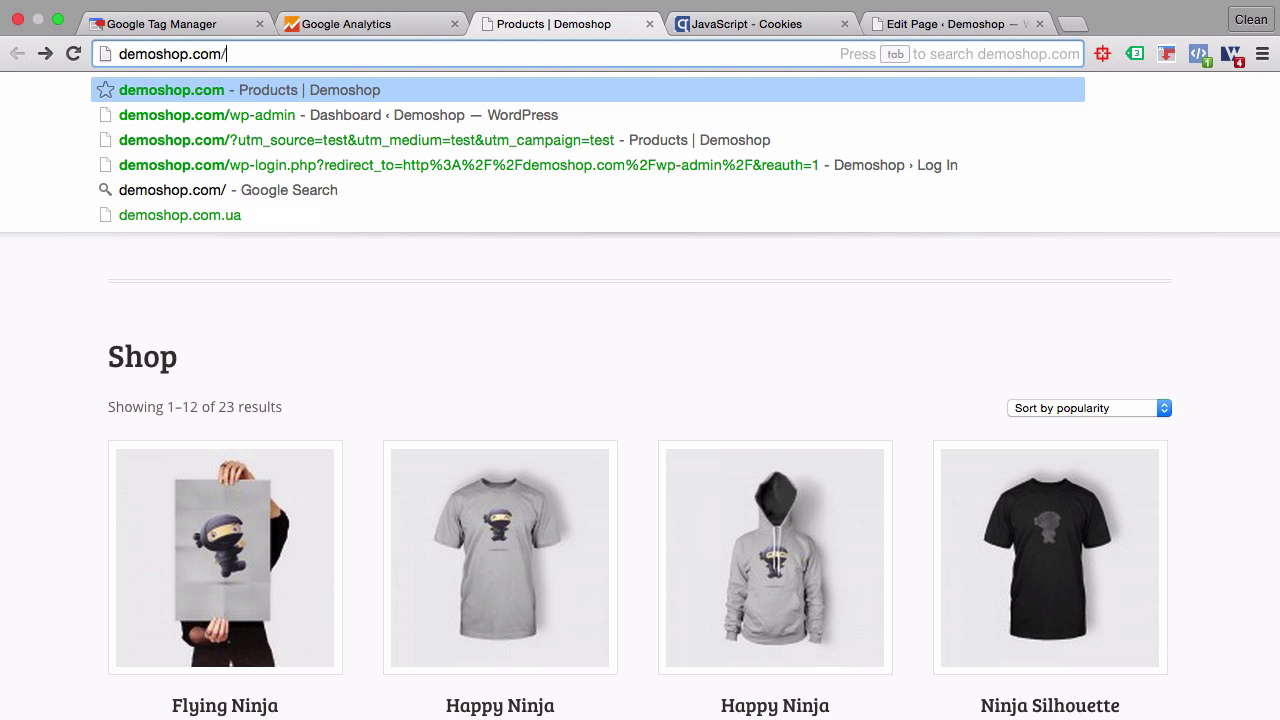
key(Down)
key(Return)
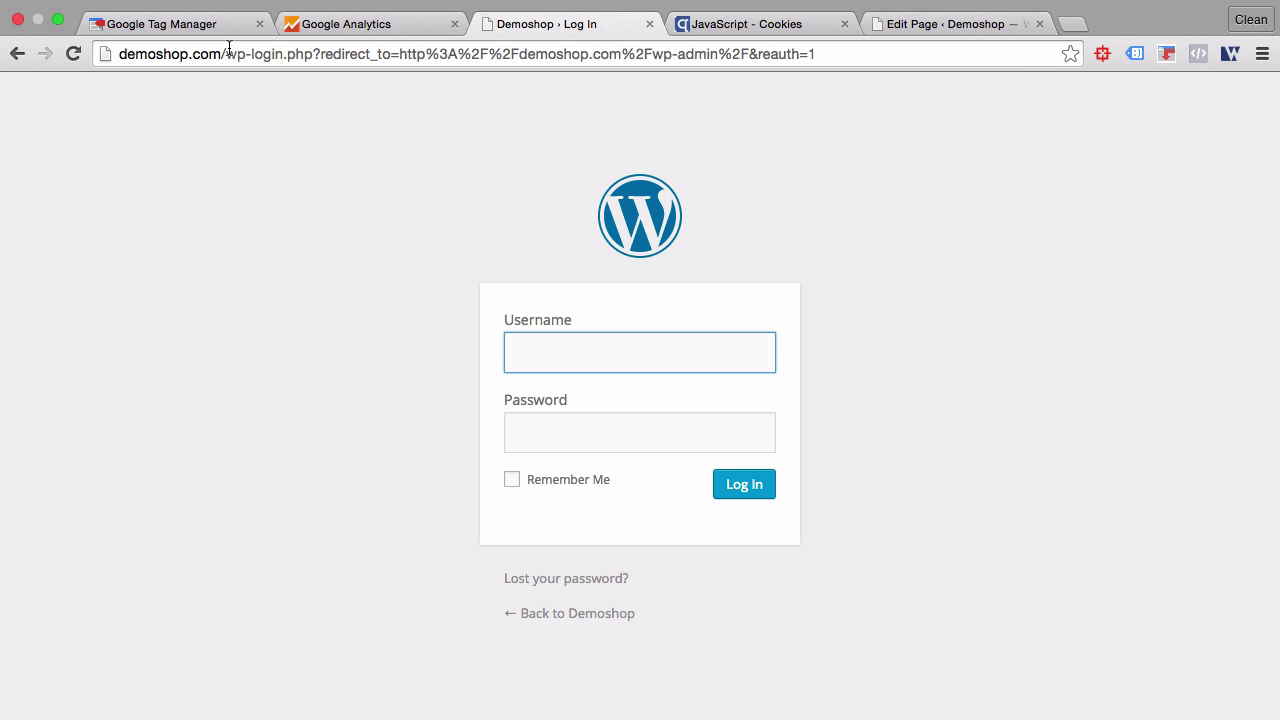
Step: Change the address to demoshop.com/internal/ and load the internal Traffic page
drag(229, 49, 255, 100)
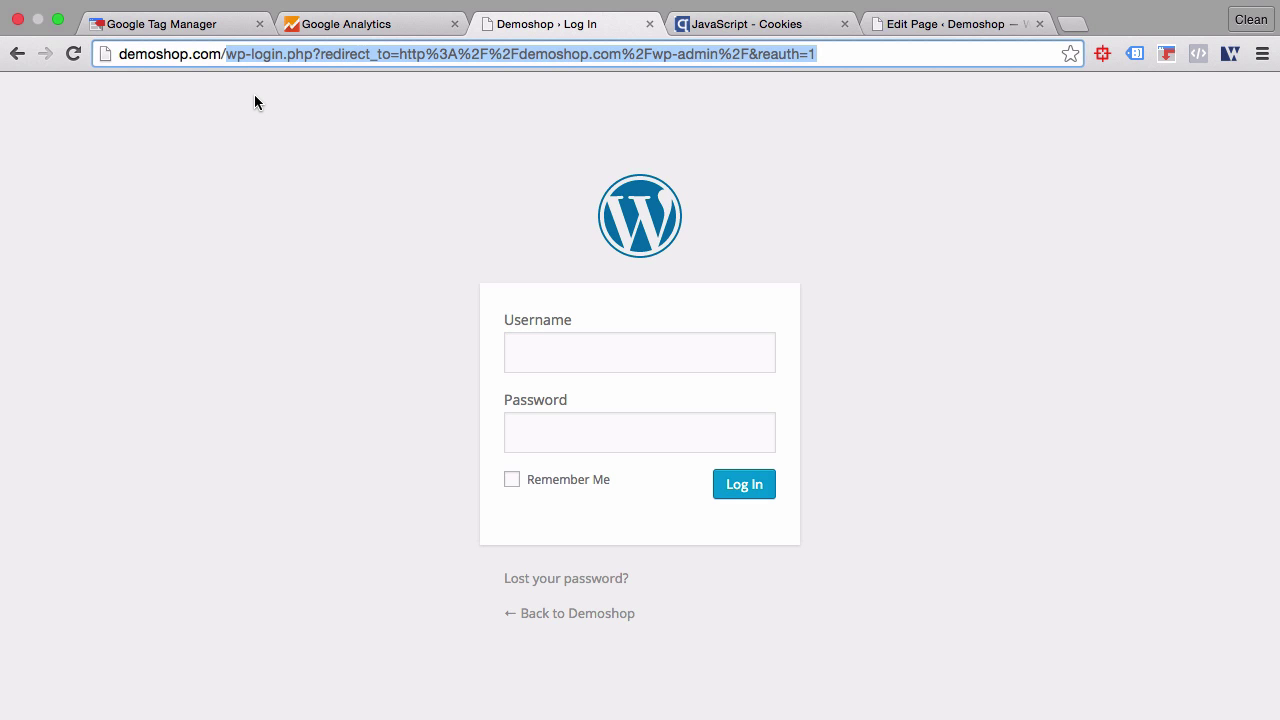
text(inter)
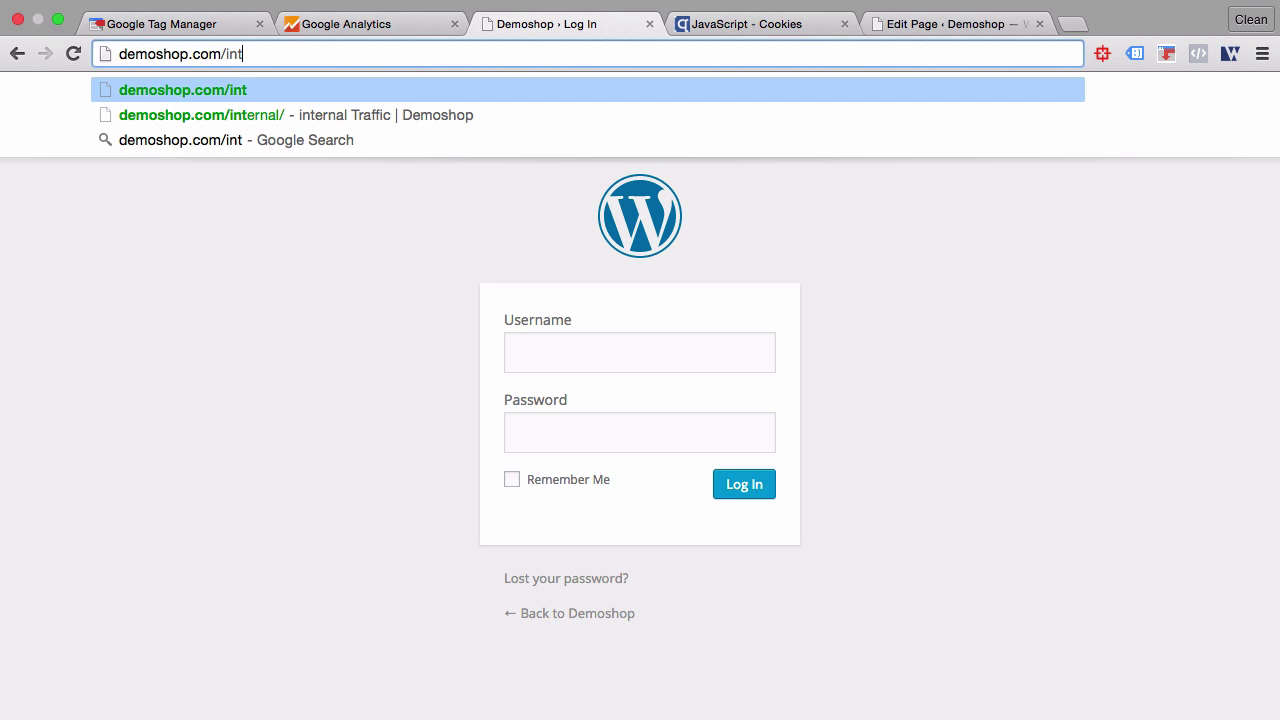
text(nal/)
key(Return)
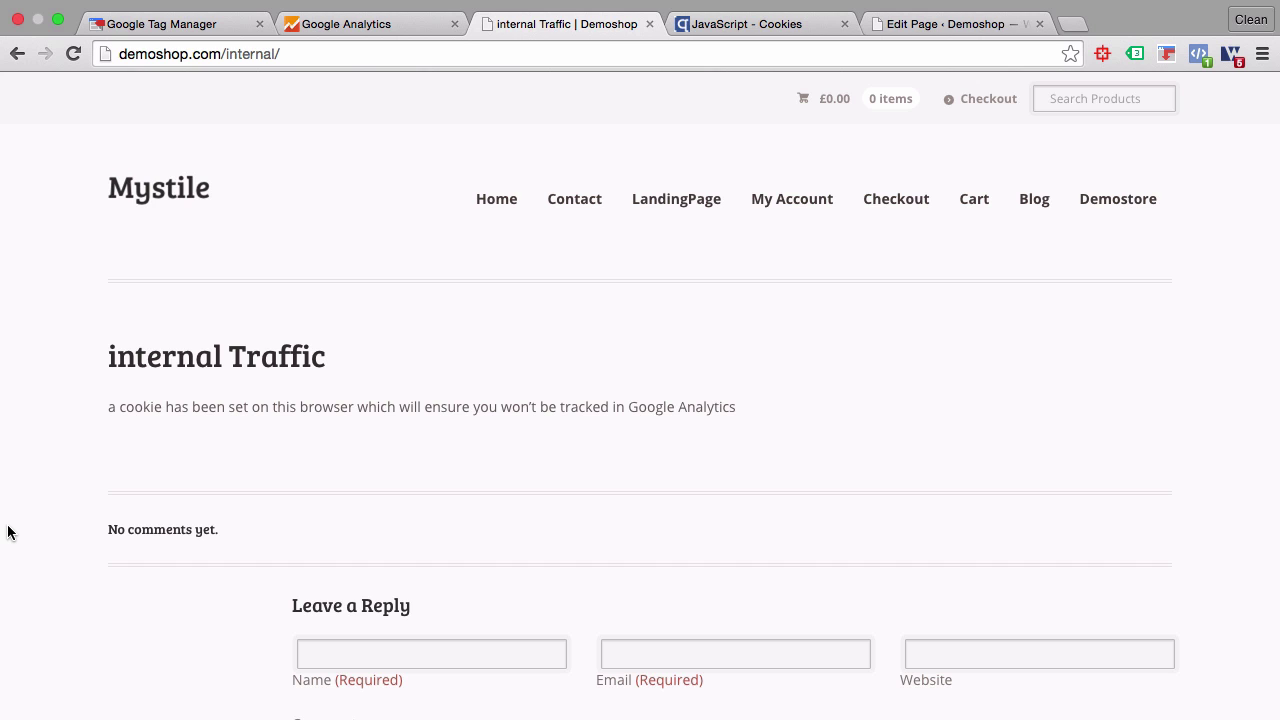
Step: Create a new tag named 'set Cookie - internal traffic' of type Custom HTML Tag
click(167, 27)
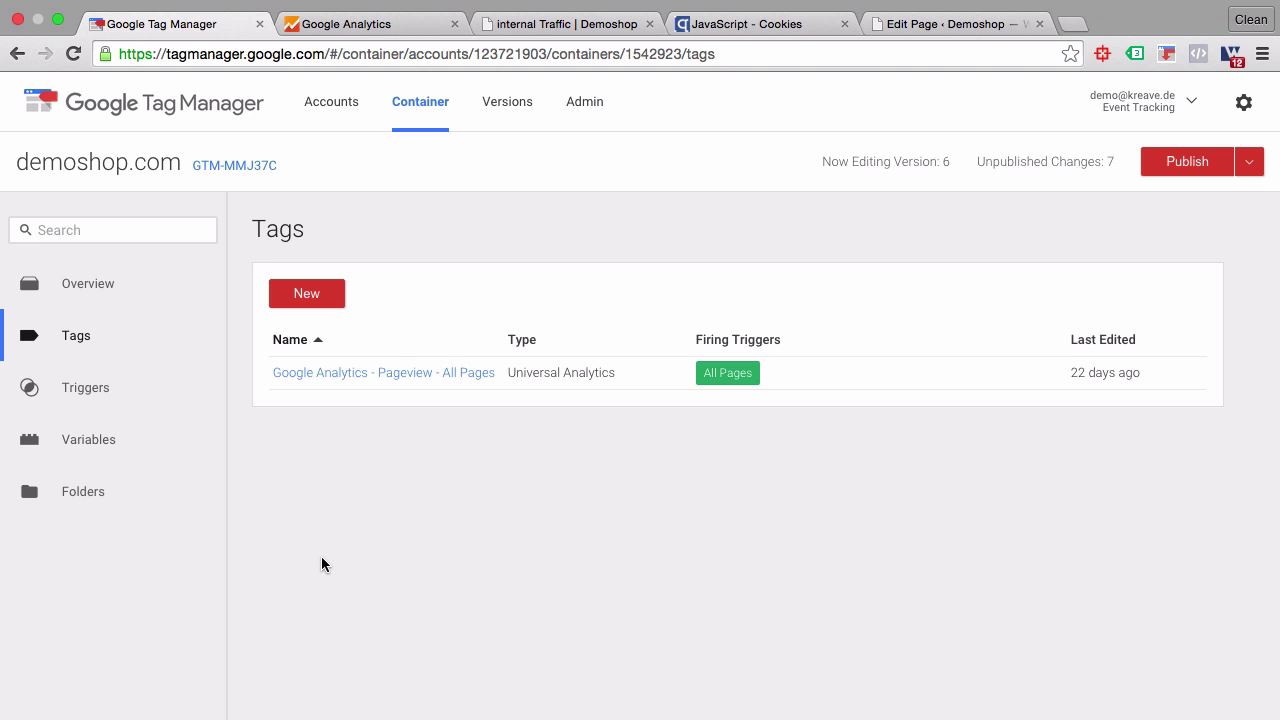
click(308, 292)
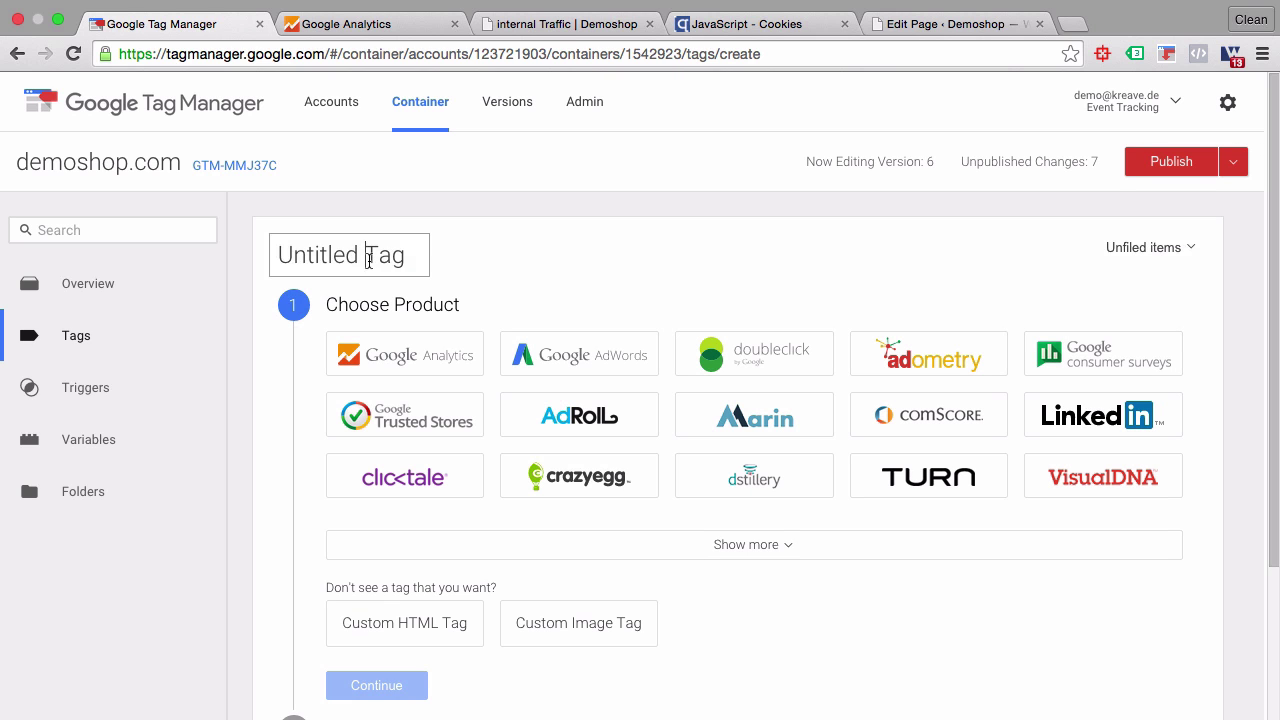
click(369, 260)
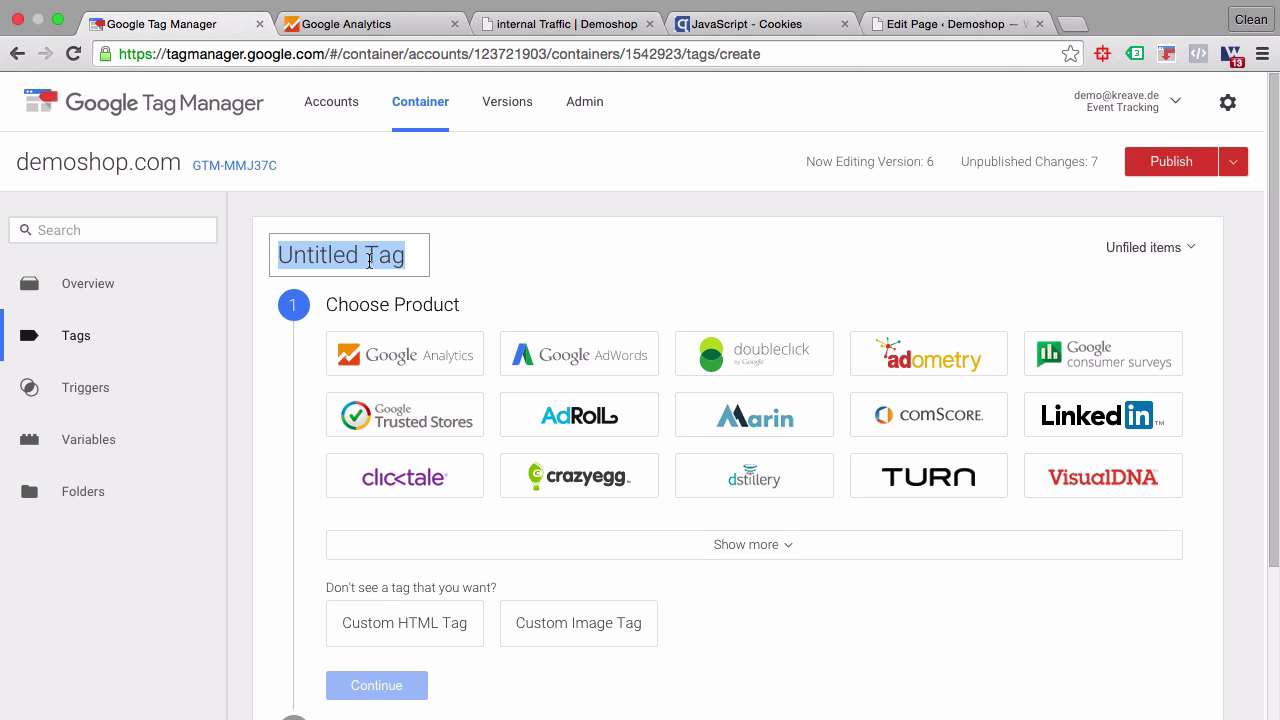
text(set)
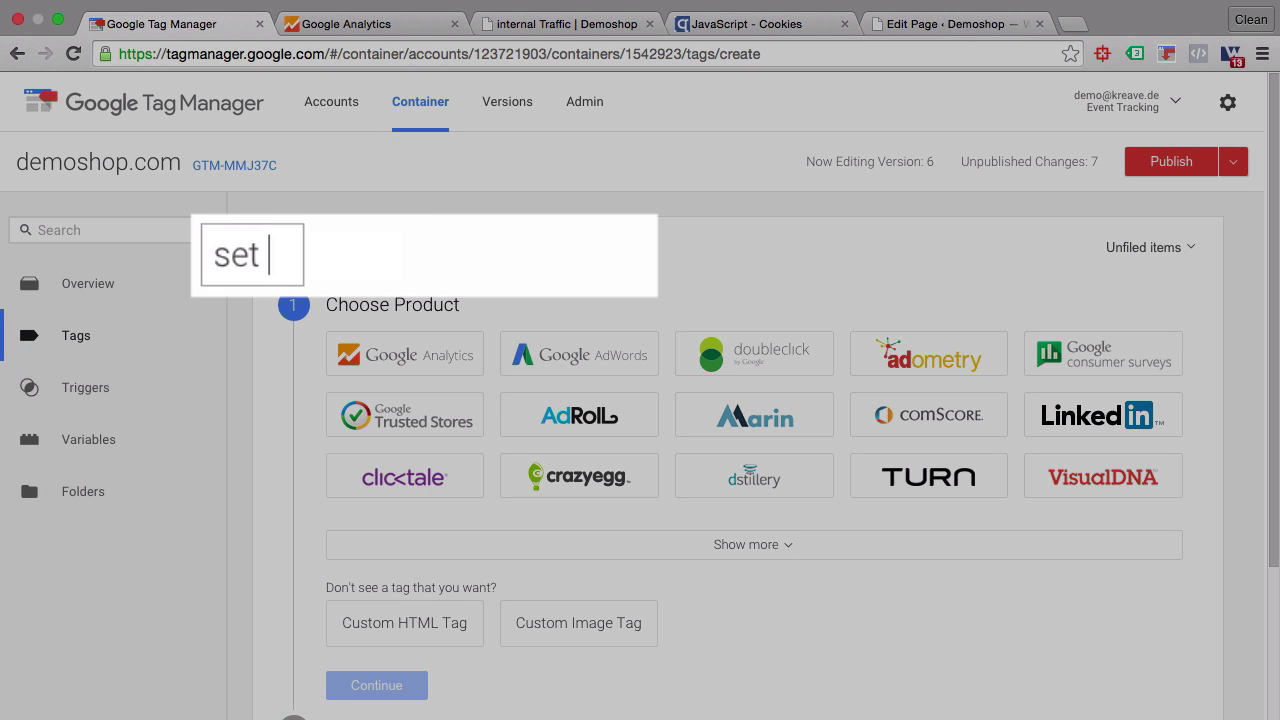
text( Cookie )
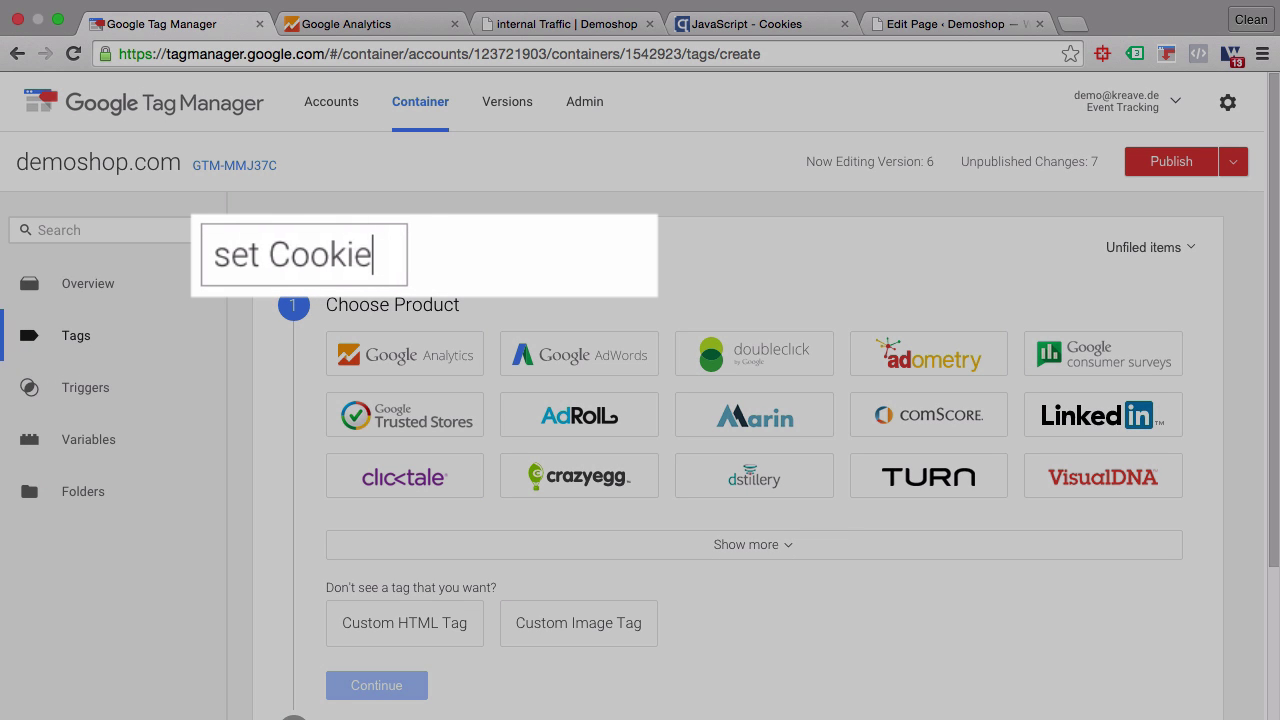
text(inter)
key(BackSpace)
key(BackSpace)
key(BackSpace)
key(BackSpace)
key(BackSpace)
text(- int)
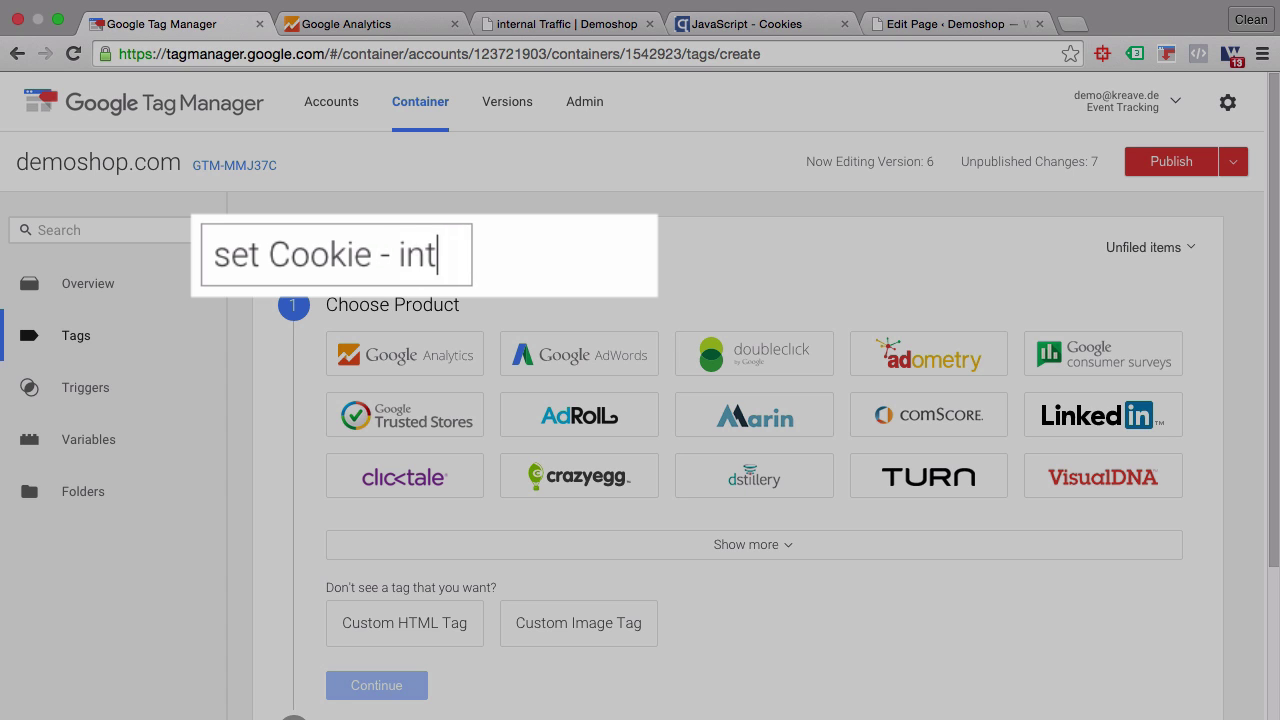
text(ernal traff)
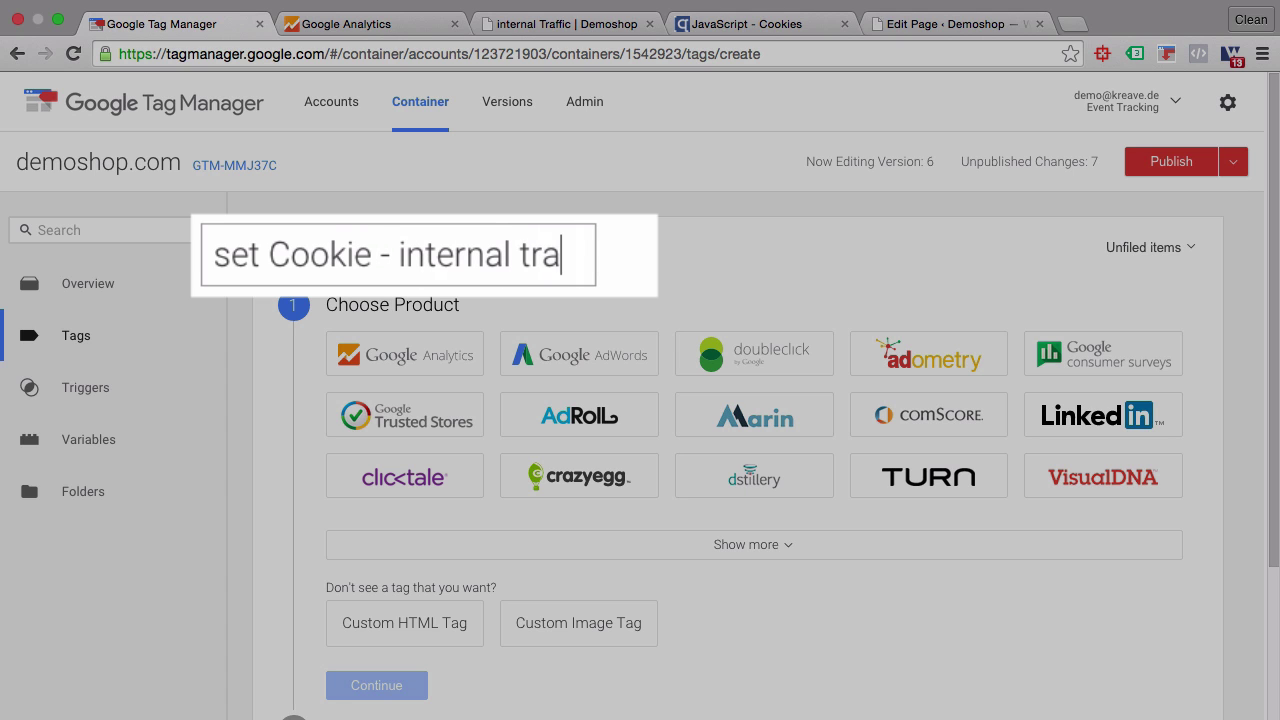
text(ic)
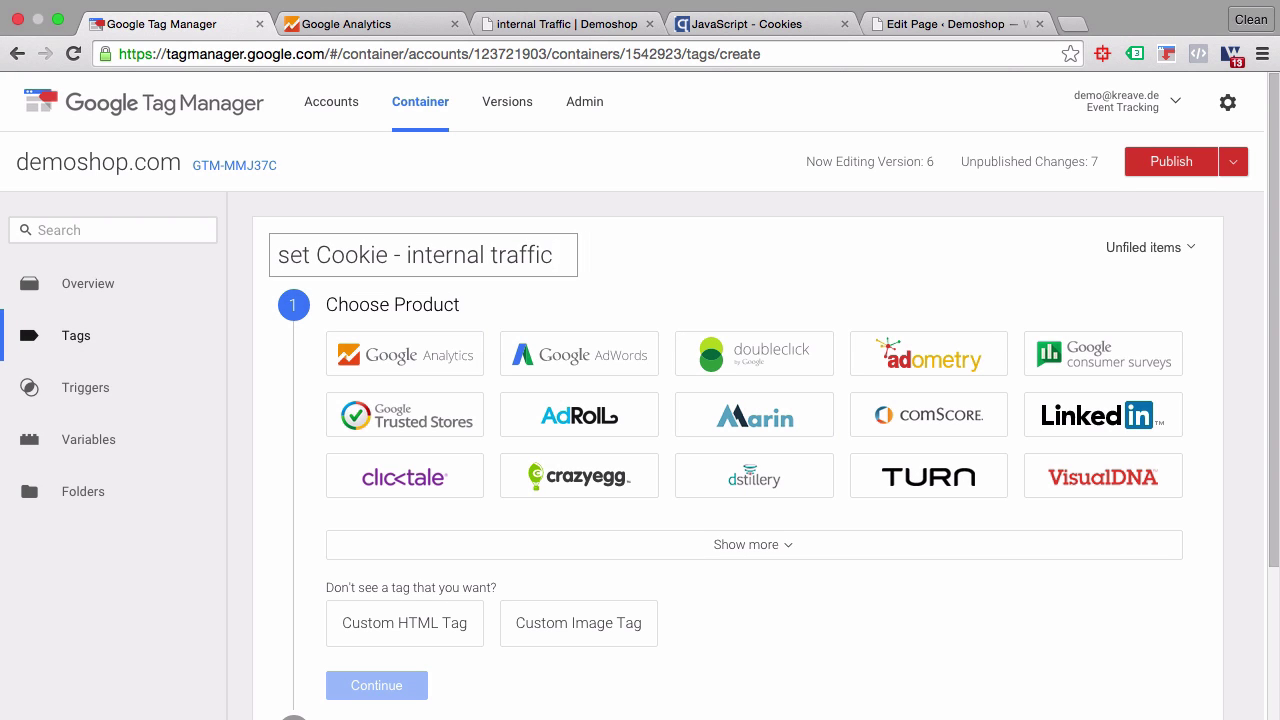
click(370, 644)
scroll(306, 498, down, 4)
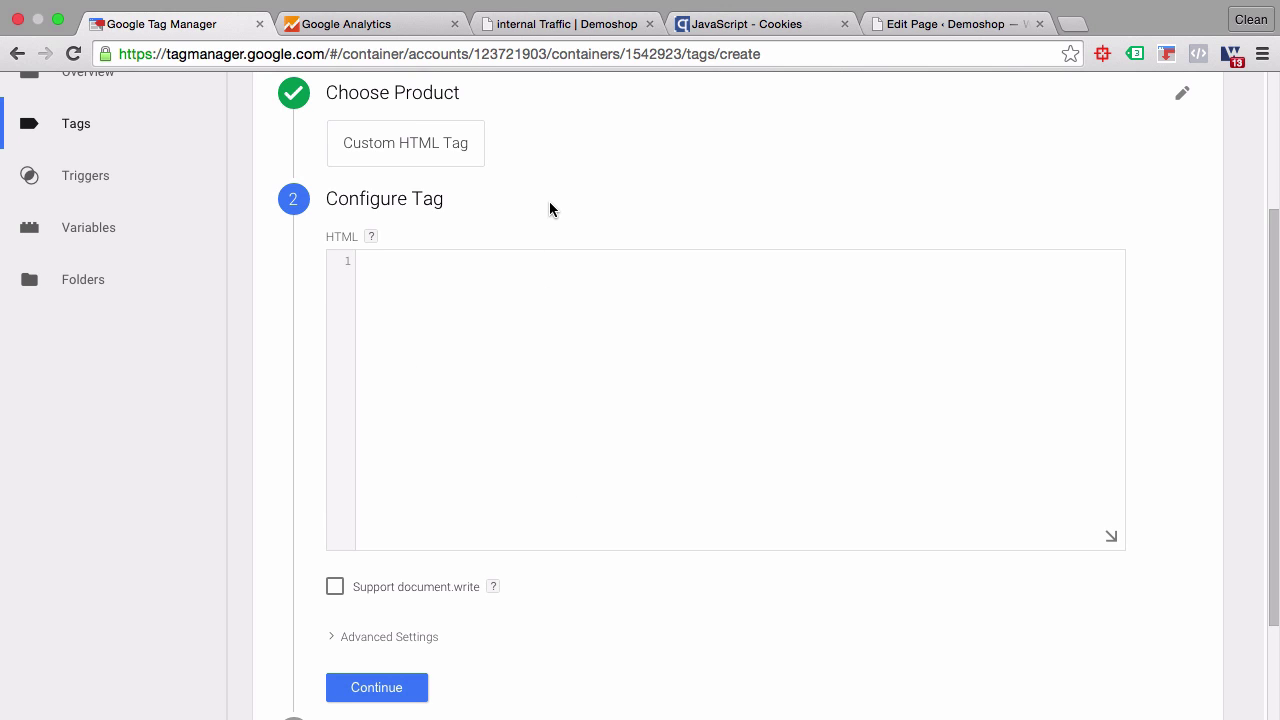
Step: On QuirksMode's JavaScript Cookies page, select the full createCookie function under The scripts
click(778, 22)
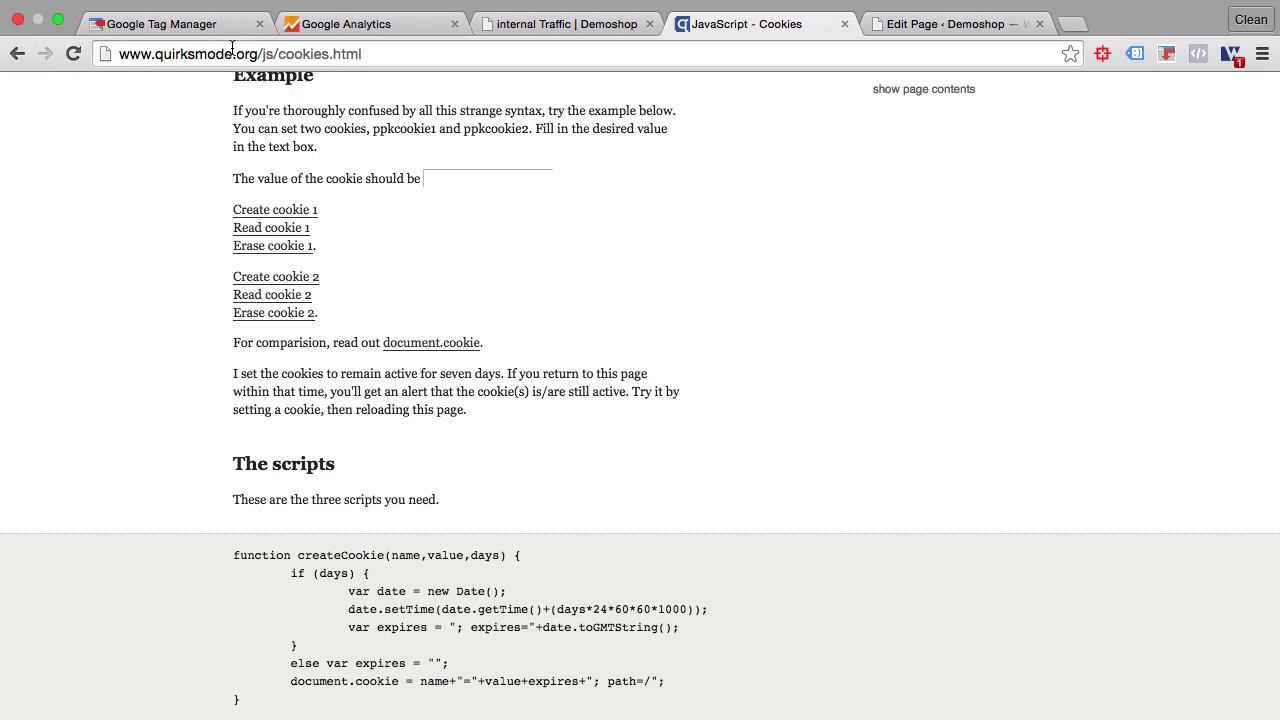
scroll(213, 186, up, 20)
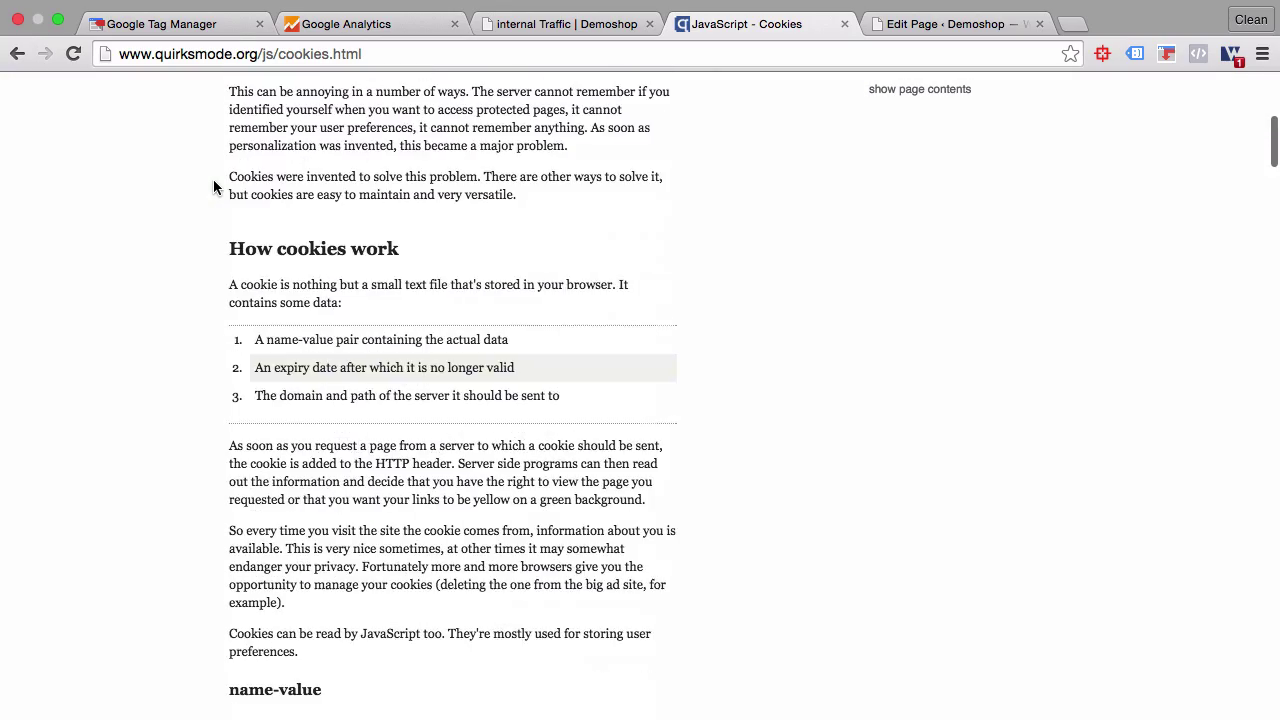
scroll(213, 186, down, 20)
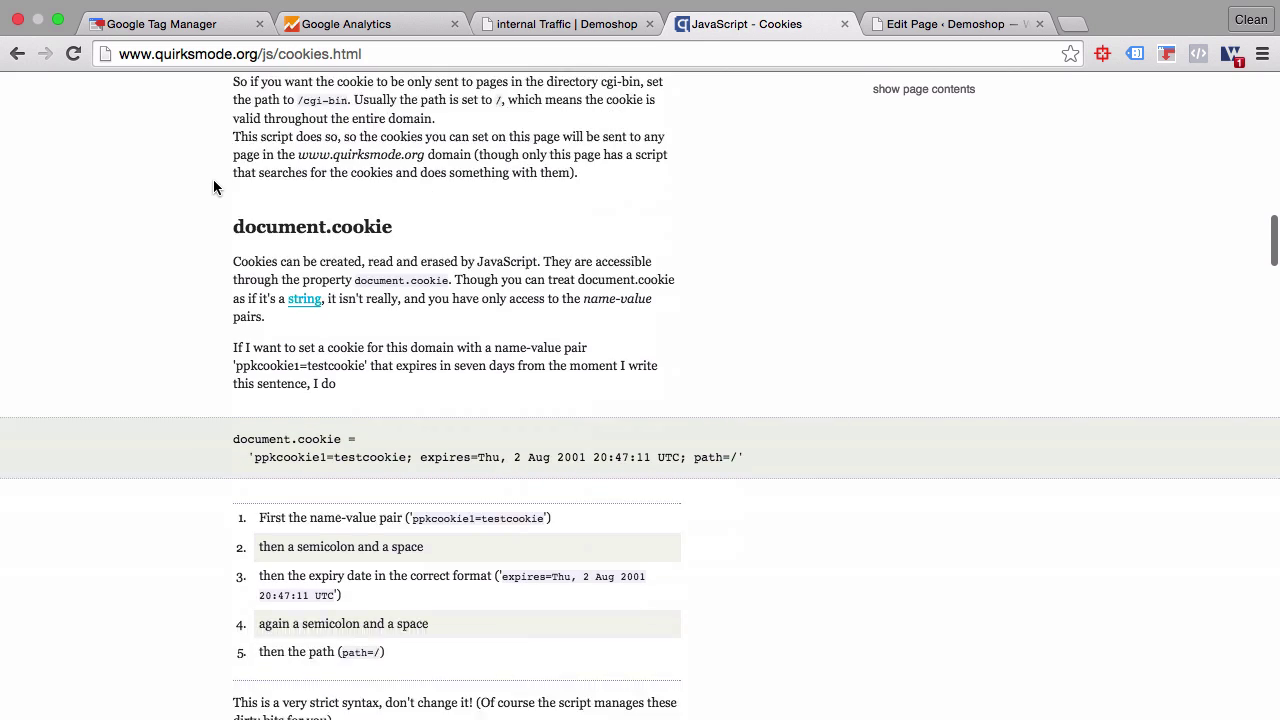
scroll(213, 186, down, 10)
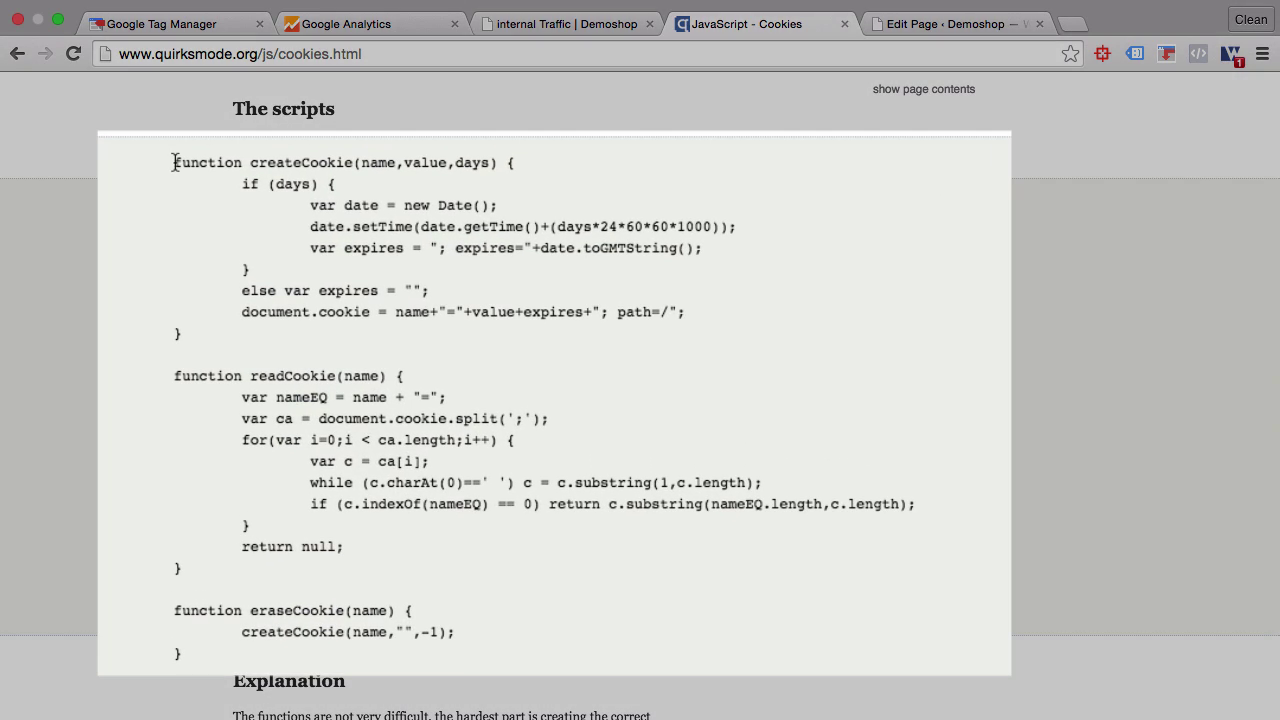
drag(173, 162, 203, 339)
key(super+c)
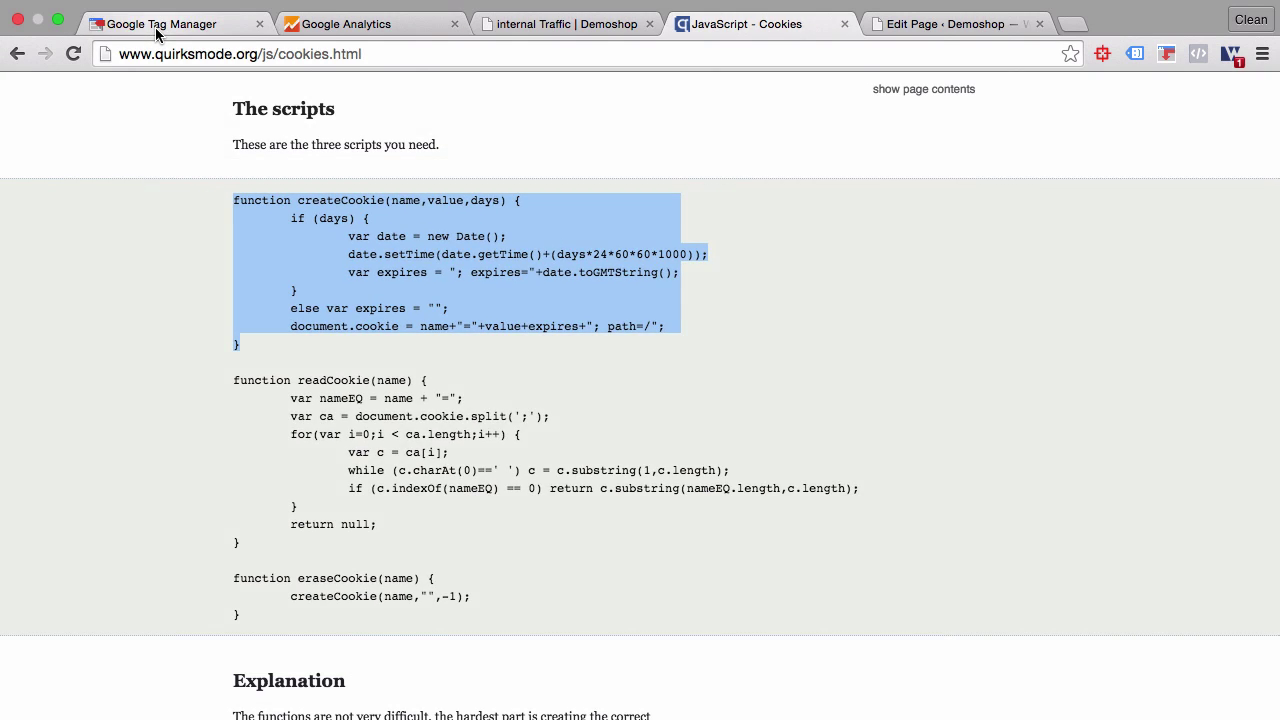
Step: Paste the createCookie function into the tag's HTML box and add an opening <script> above it
click(155, 20)
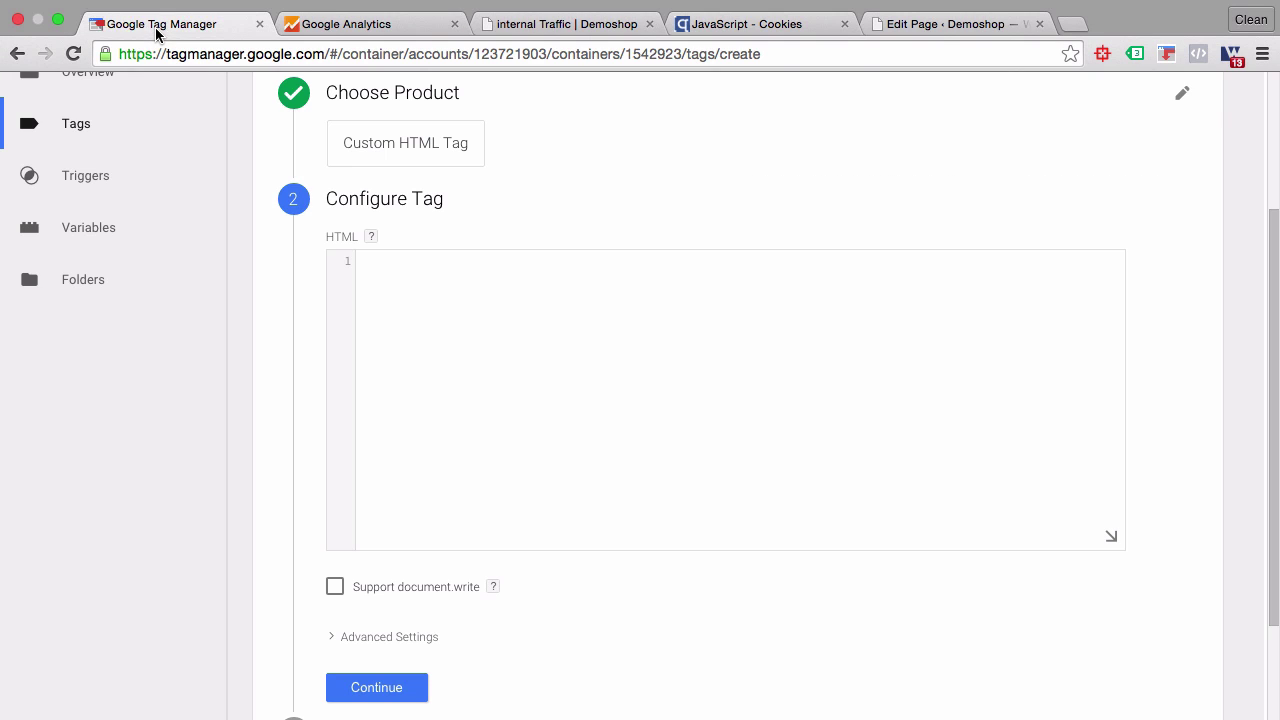
right_click(540, 402)
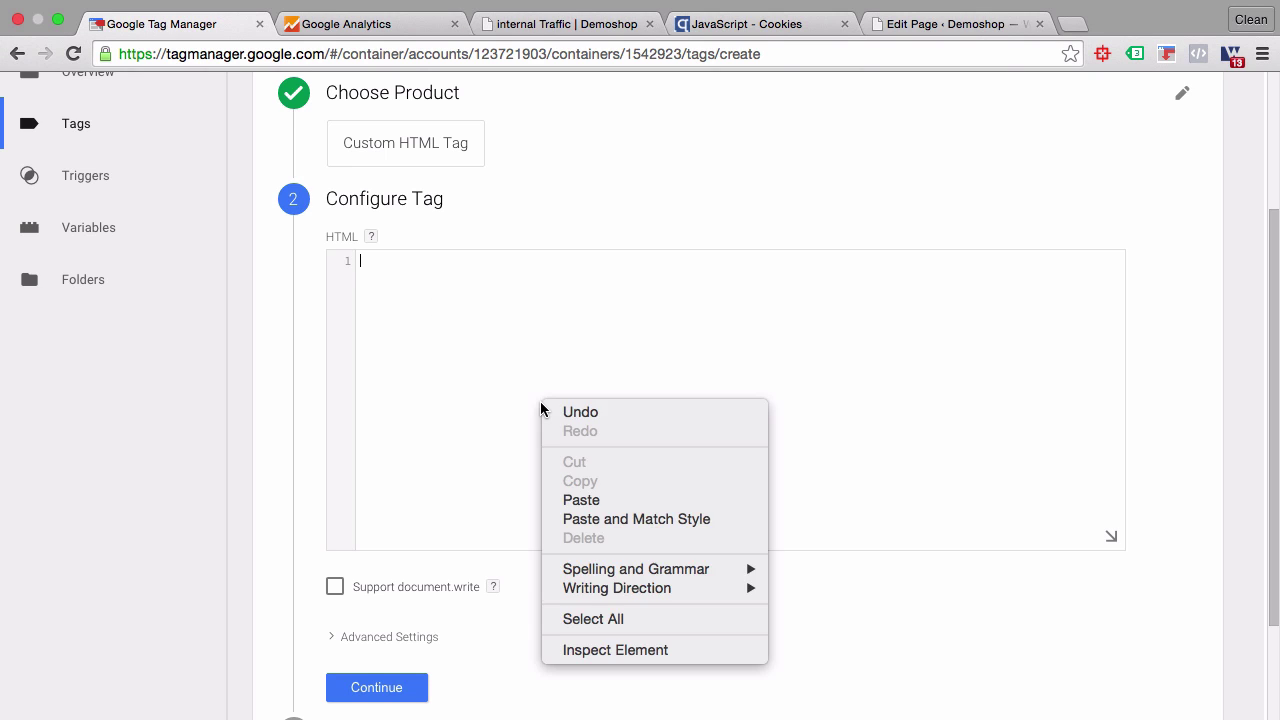
click(580, 500)
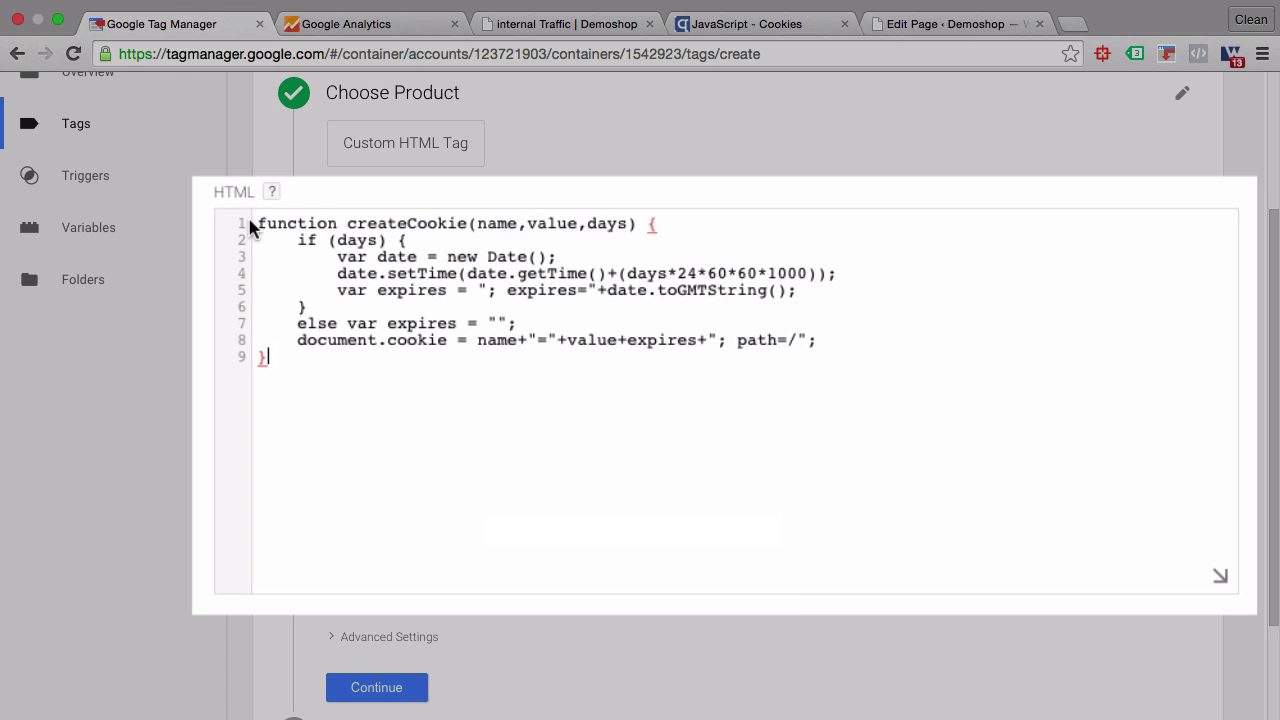
click(254, 222)
key(Return)
key(Up)
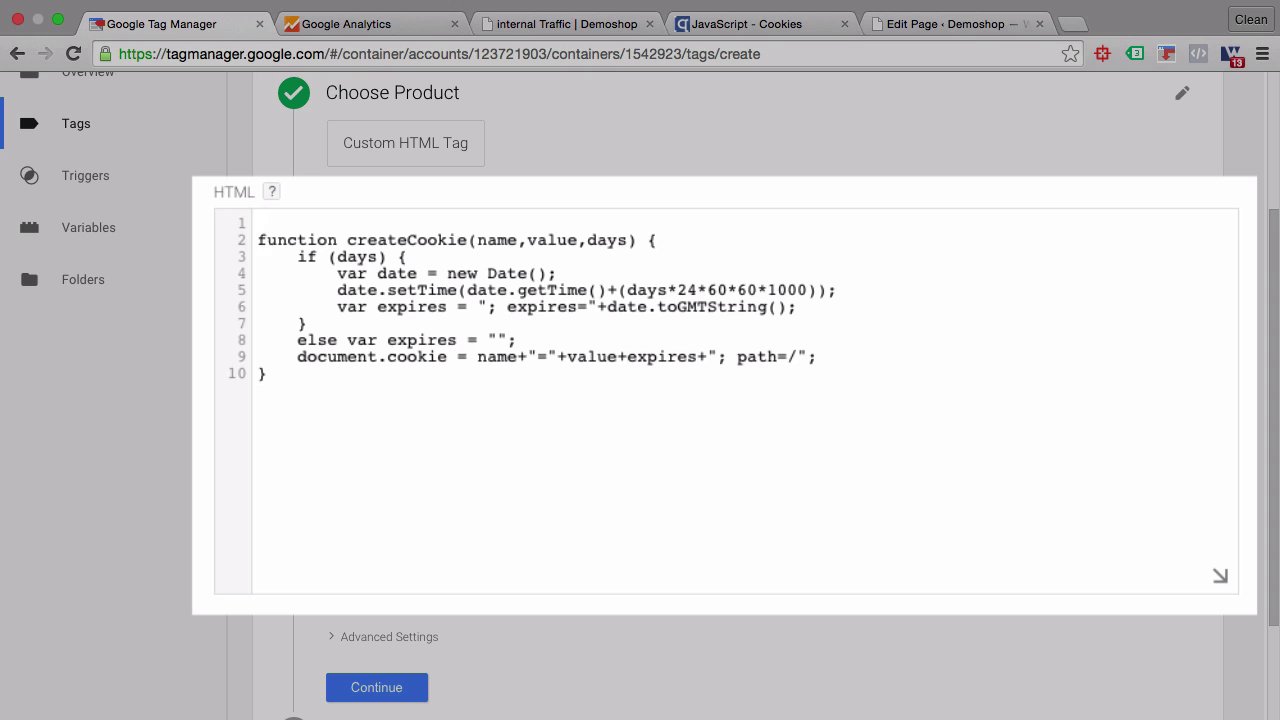
text(<>)
key(Left)
text(script)
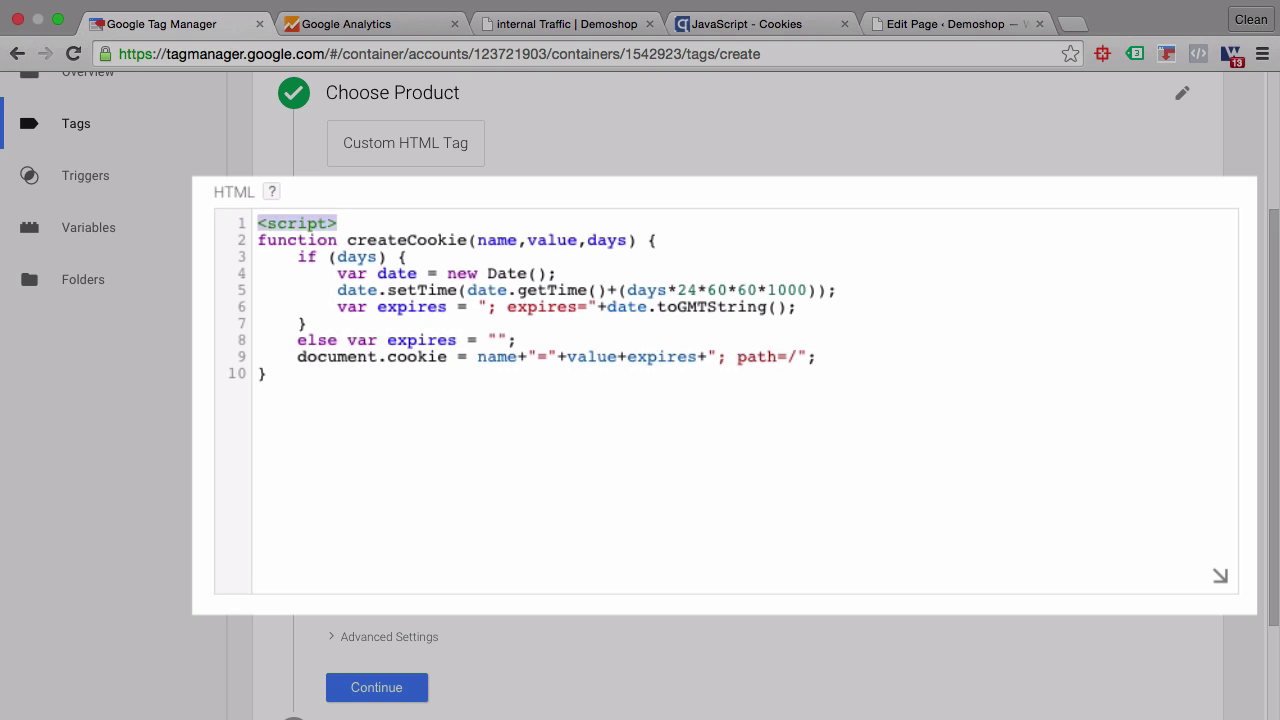
Step: Add a closing </script> tag after the function code
key(ctrl+End)
key(Return)
key(BackSpace)
text(<script>)
key(Left)
key(Left)
key(Left)
key(Left)
key(Left)
key(Left)
key(Left)
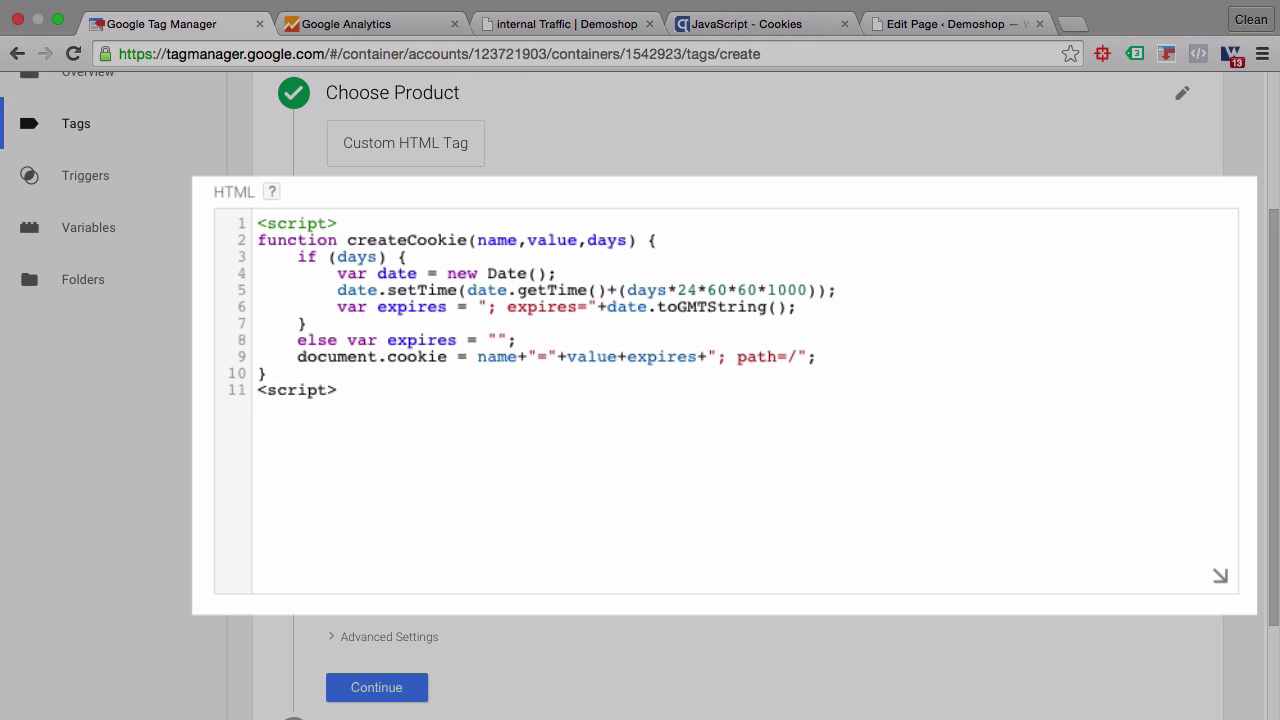
text(/)
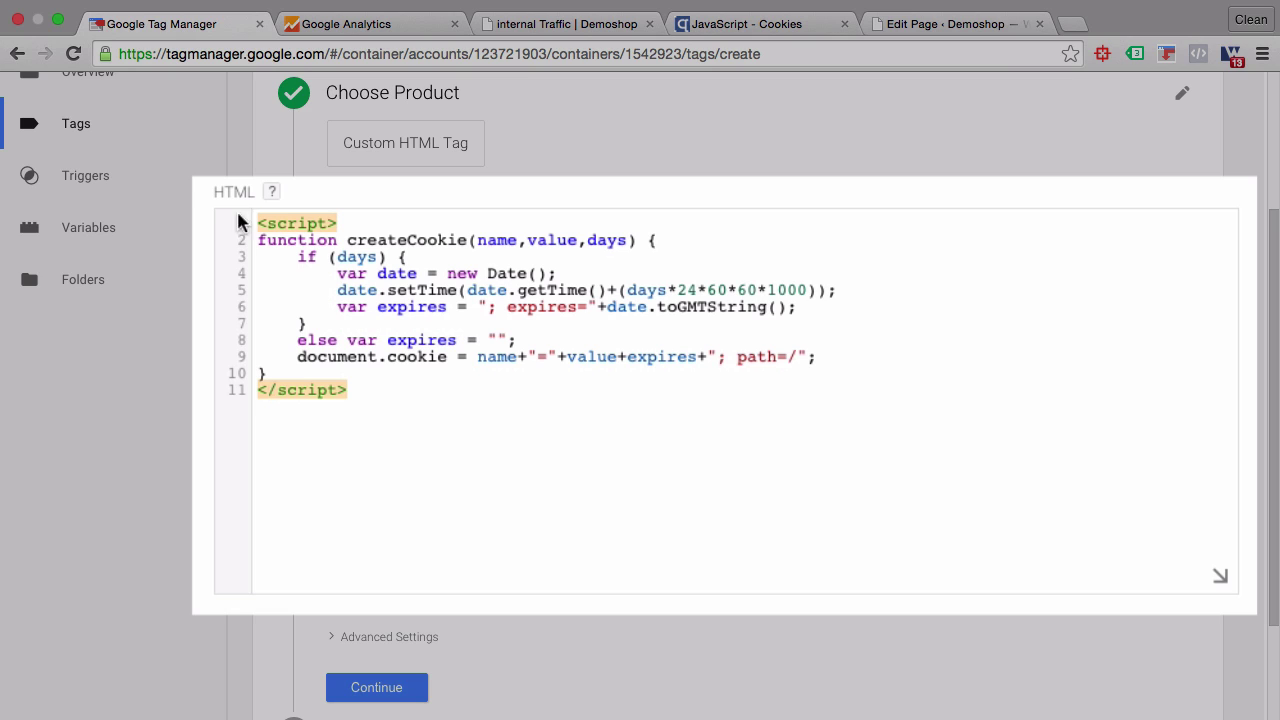
click(336, 340)
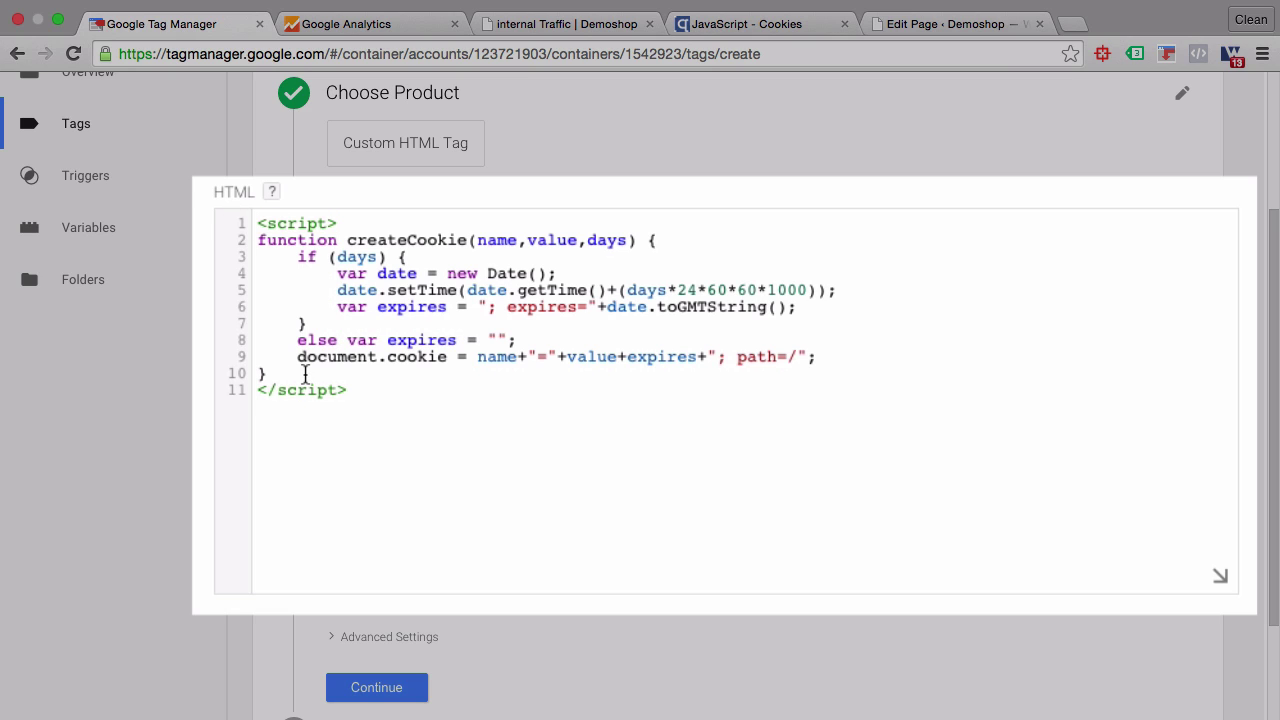
Step: Add the call createCookie("internal","true",1000); after the function's closing brace
click(305, 374)
key(Return)
text(createCookie)
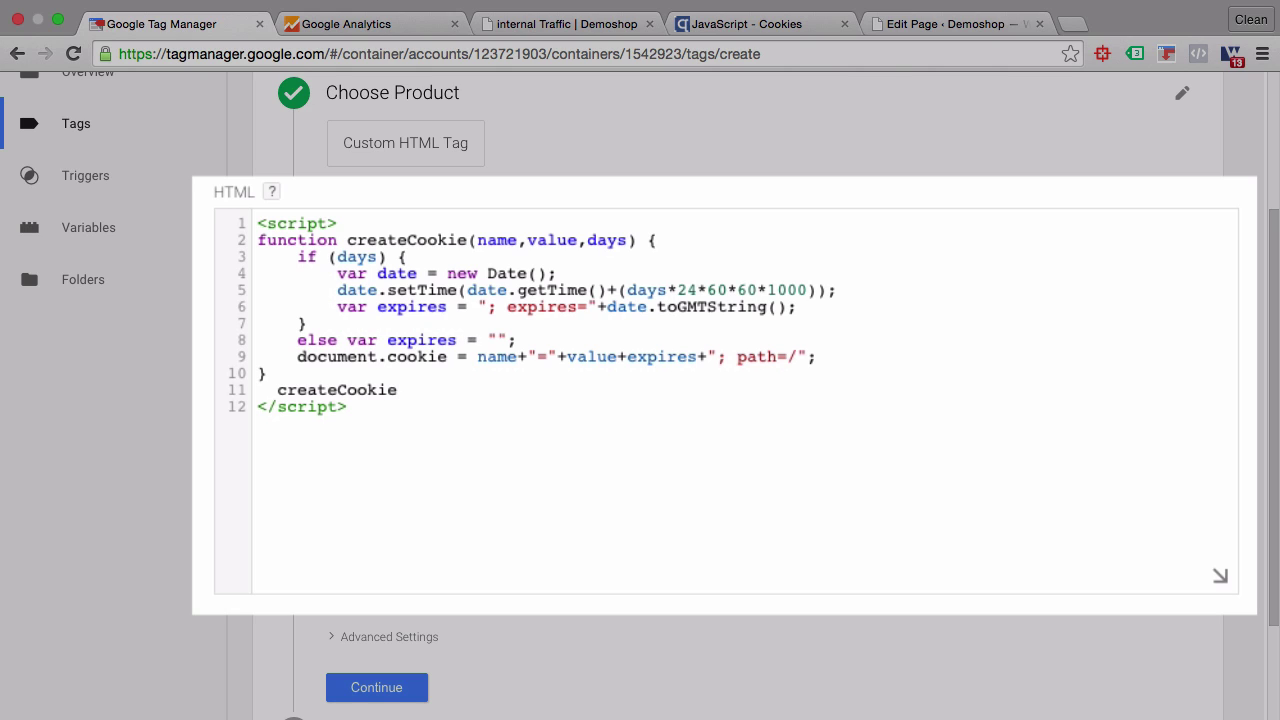
text(())
key(Left)
text("internal)
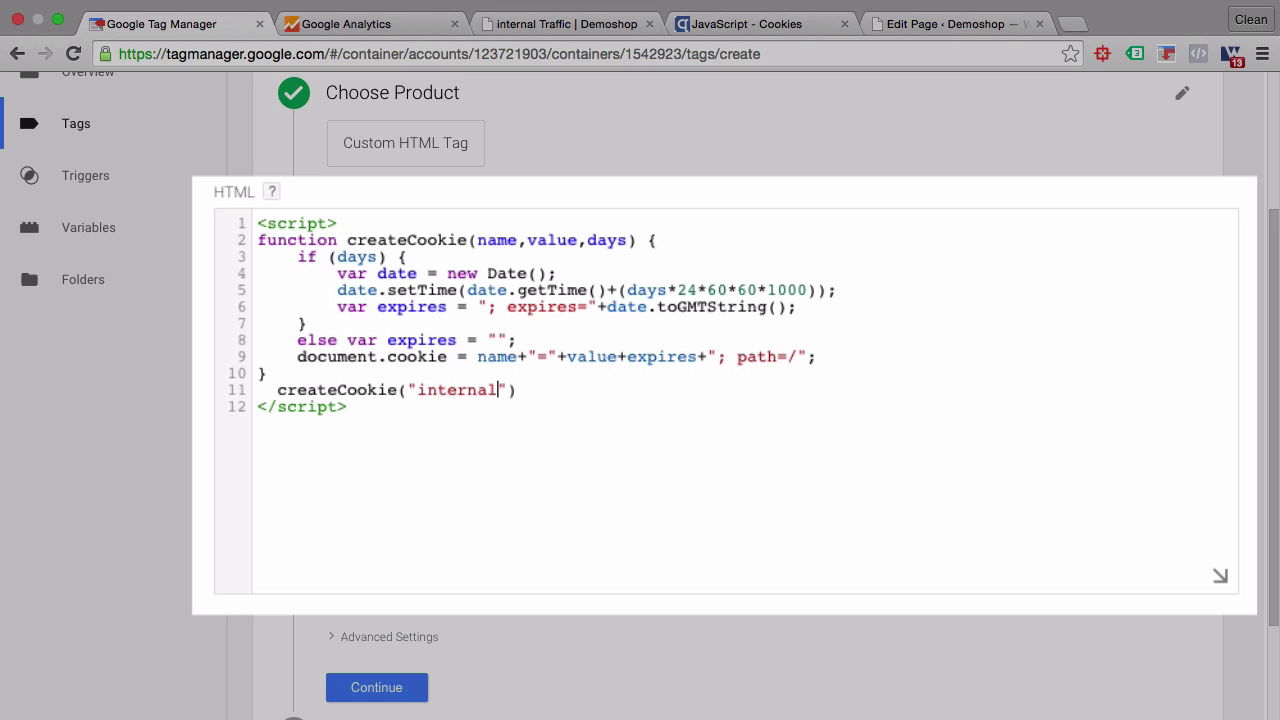
text(","true",1000)
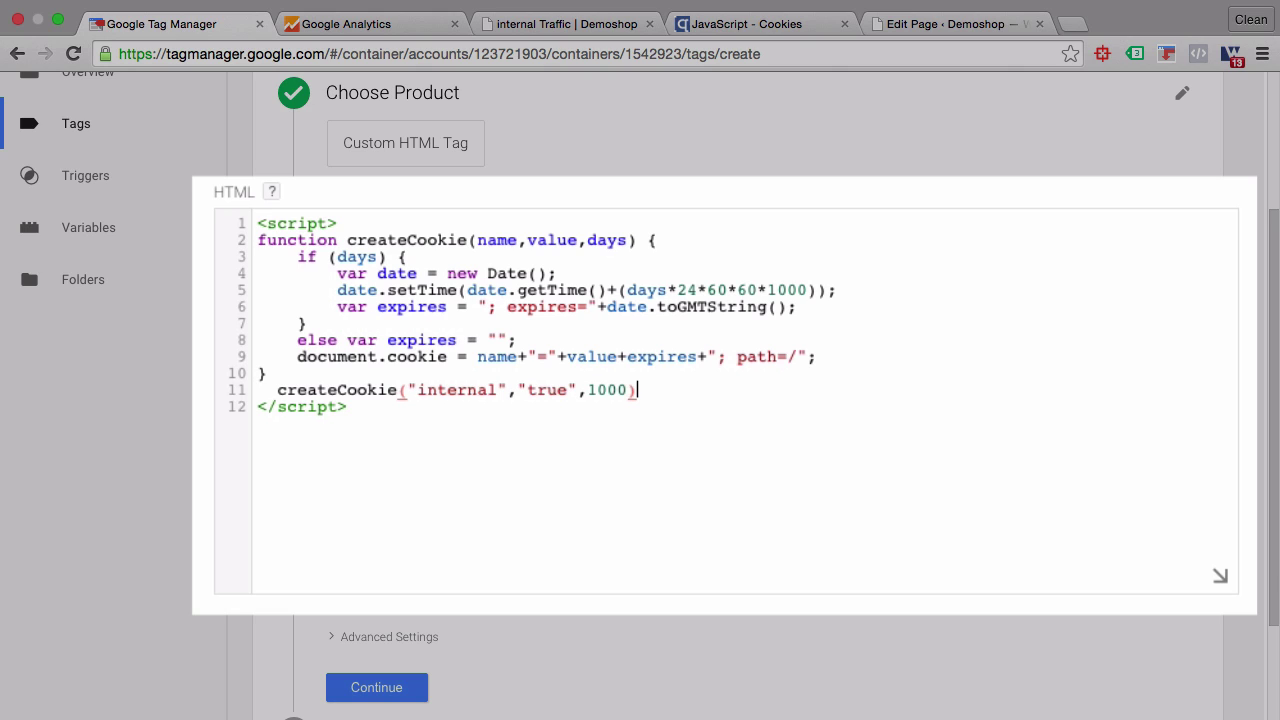
text();)
Step: Confirm the tag's HTML and set it to fire on Some Pages
click(483, 205)
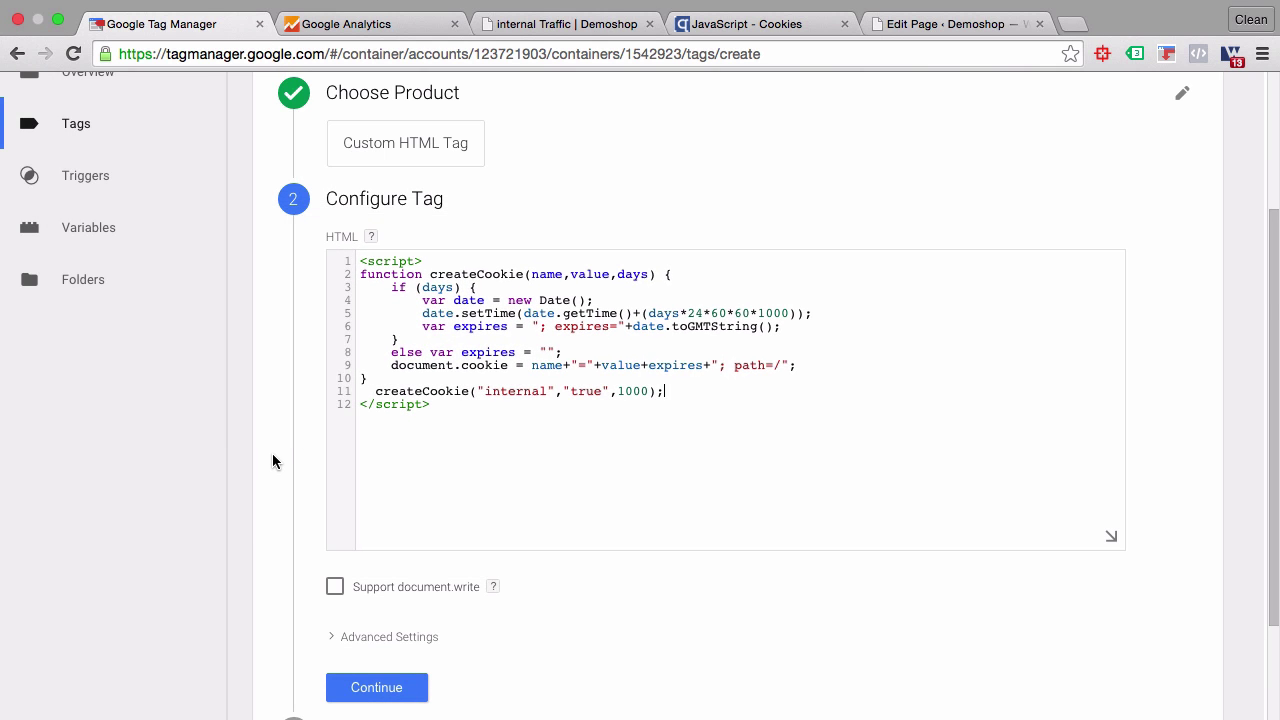
scroll(274, 460, down, 5)
click(357, 552)
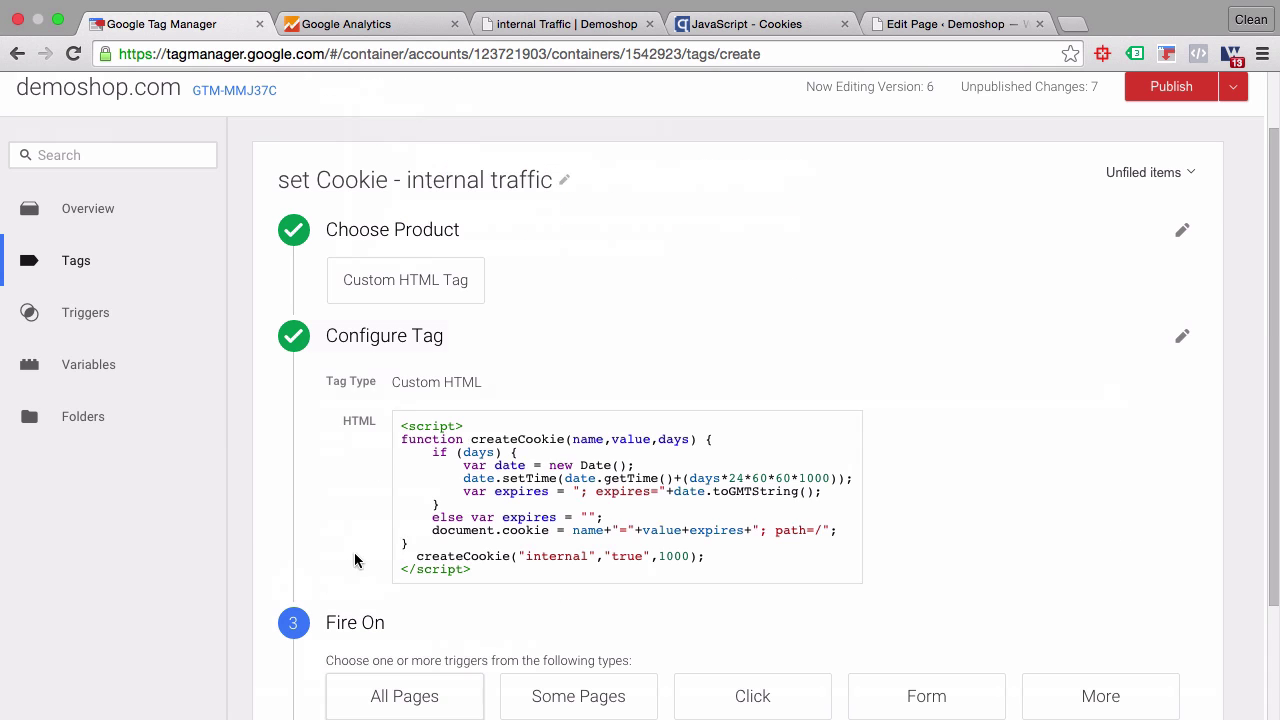
scroll(671, 647, down, 1)
scroll(671, 647, down, 3)
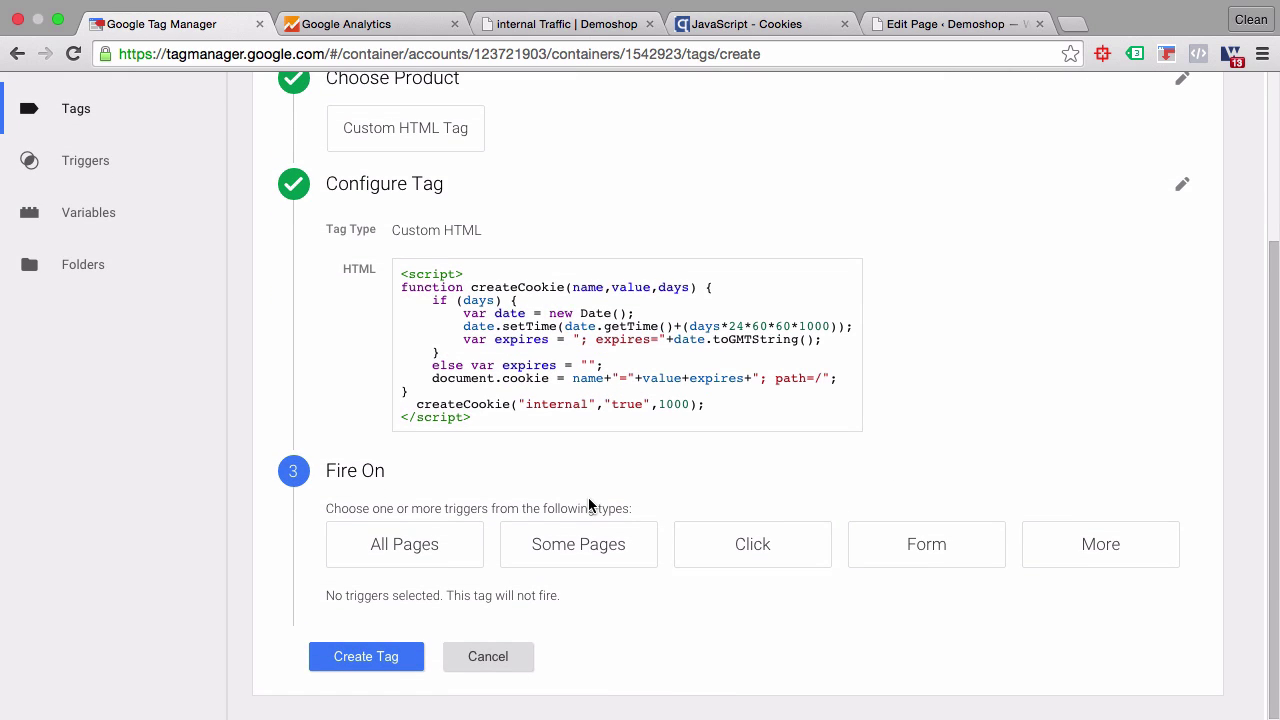
click(536, 565)
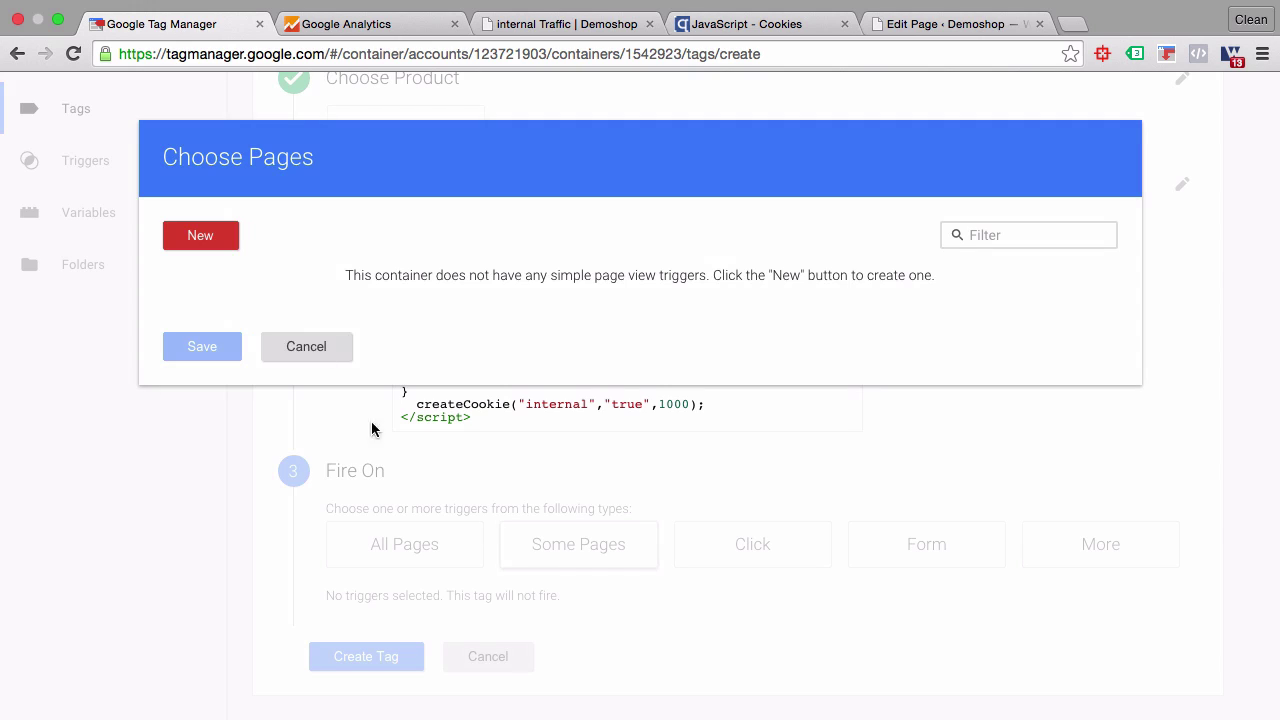
Step: Create and save an 'Internal Site' trigger where Page URL contains /internal
click(230, 238)
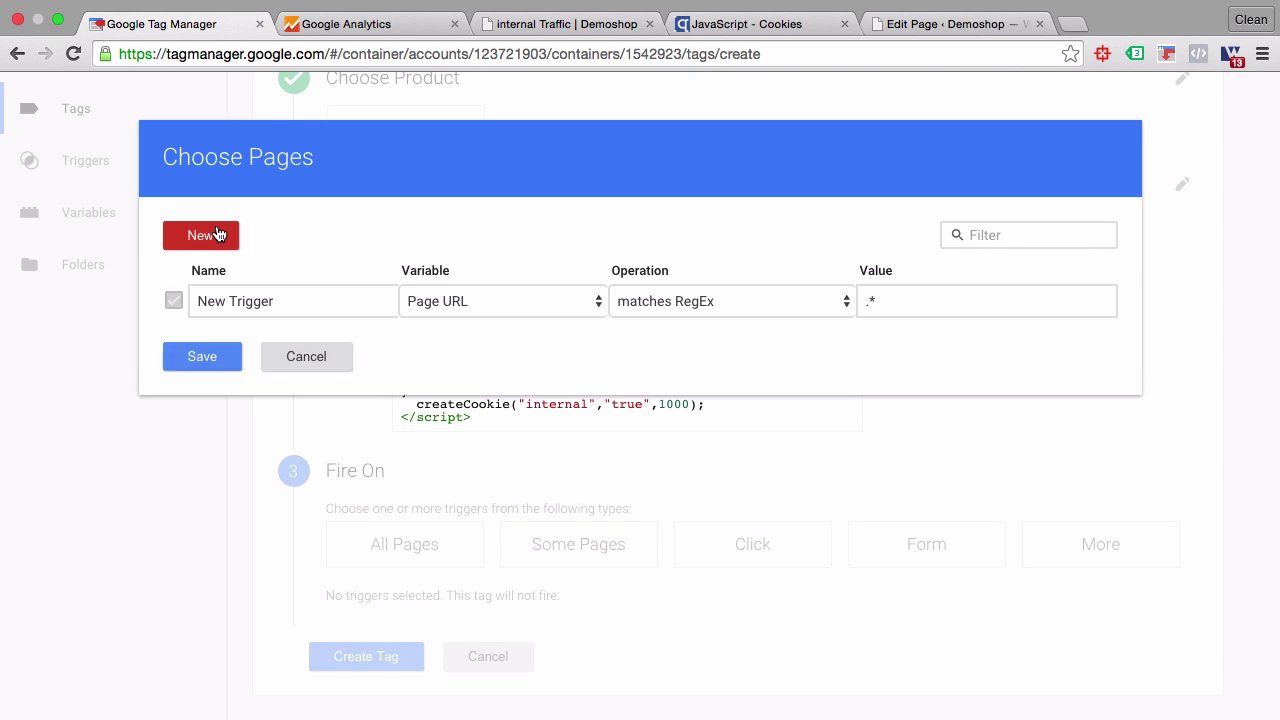
triple_click(234, 307)
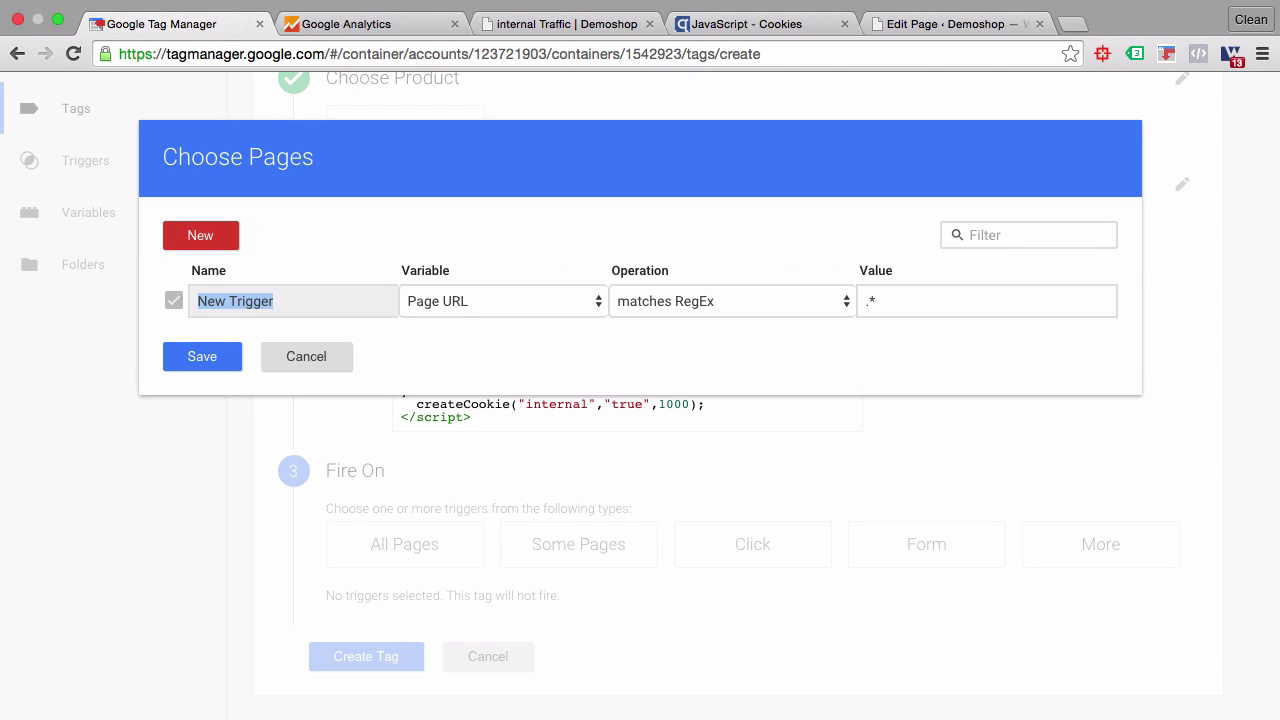
text(Interal)
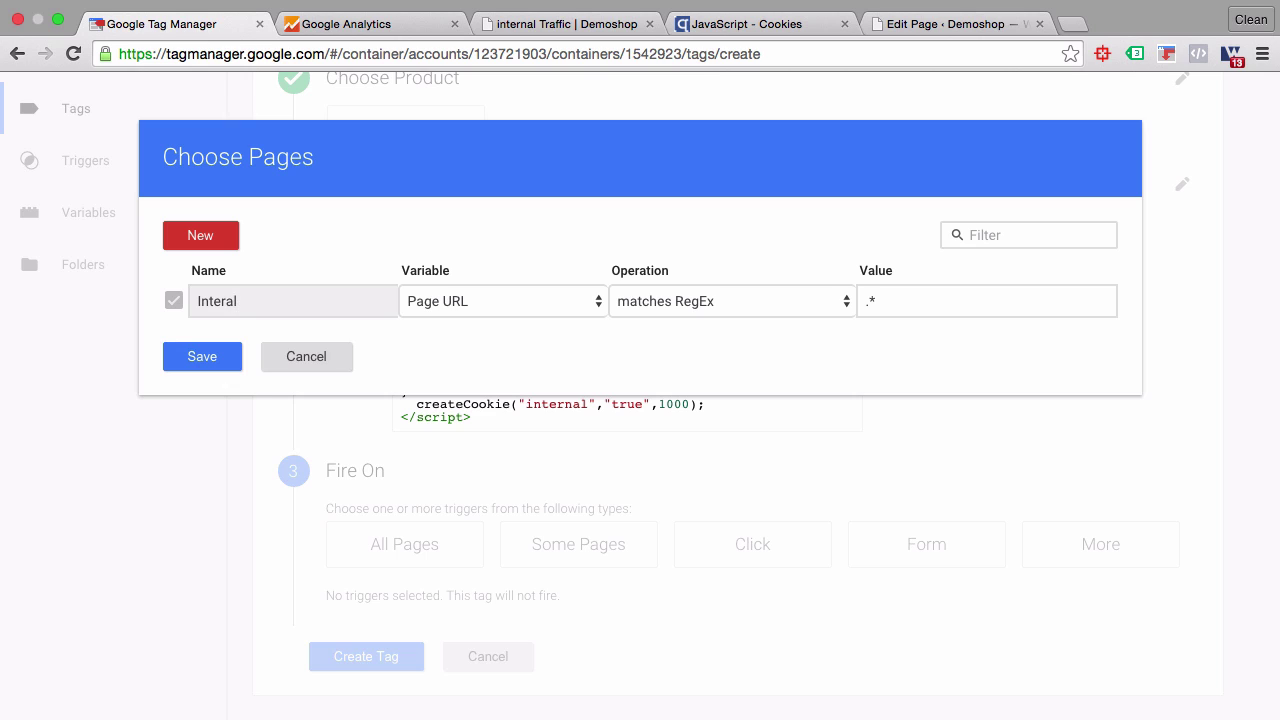
key(BackSpace)
key(BackSpace)
text(nal Site)
click(665, 301)
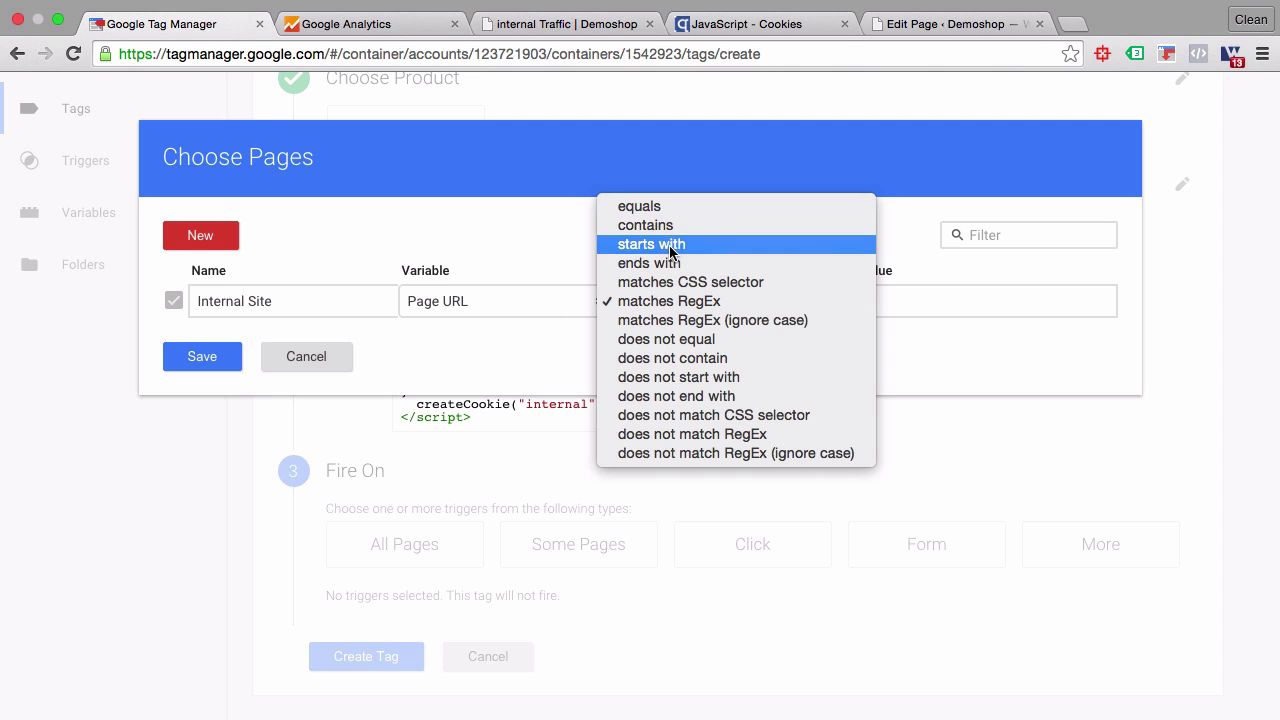
click(690, 226)
click(914, 298)
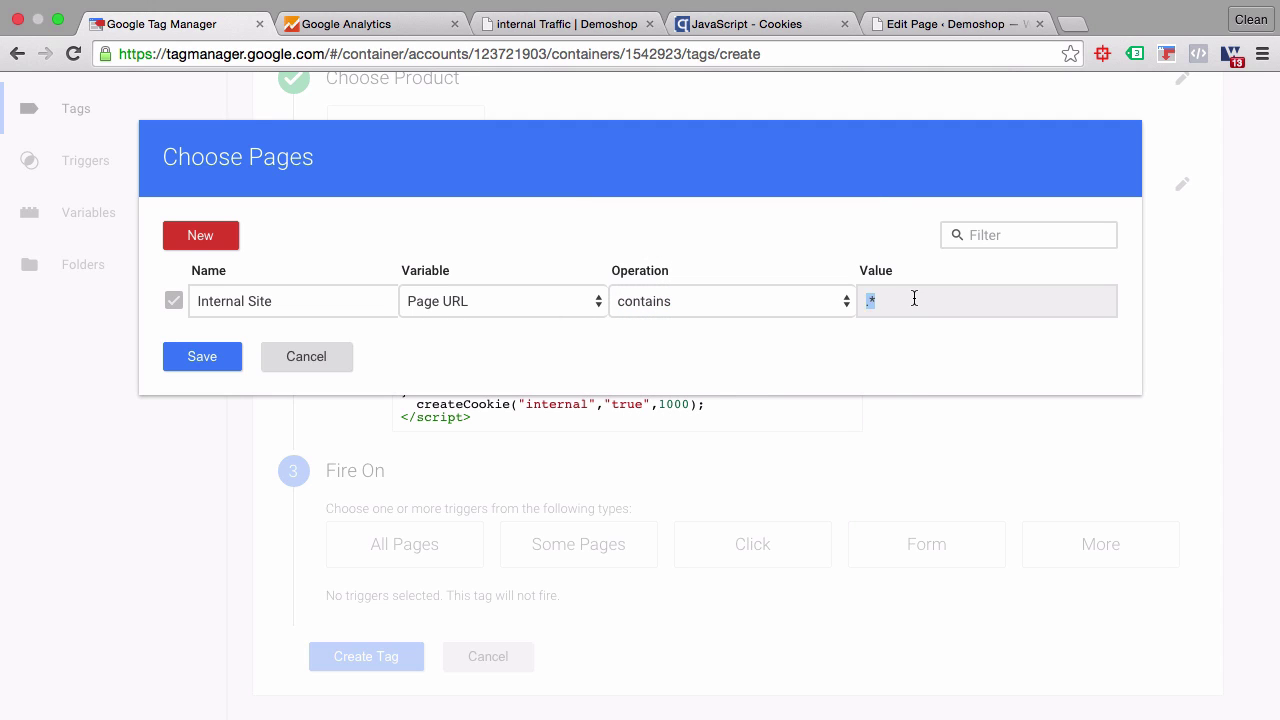
text(/internal/)
click(210, 366)
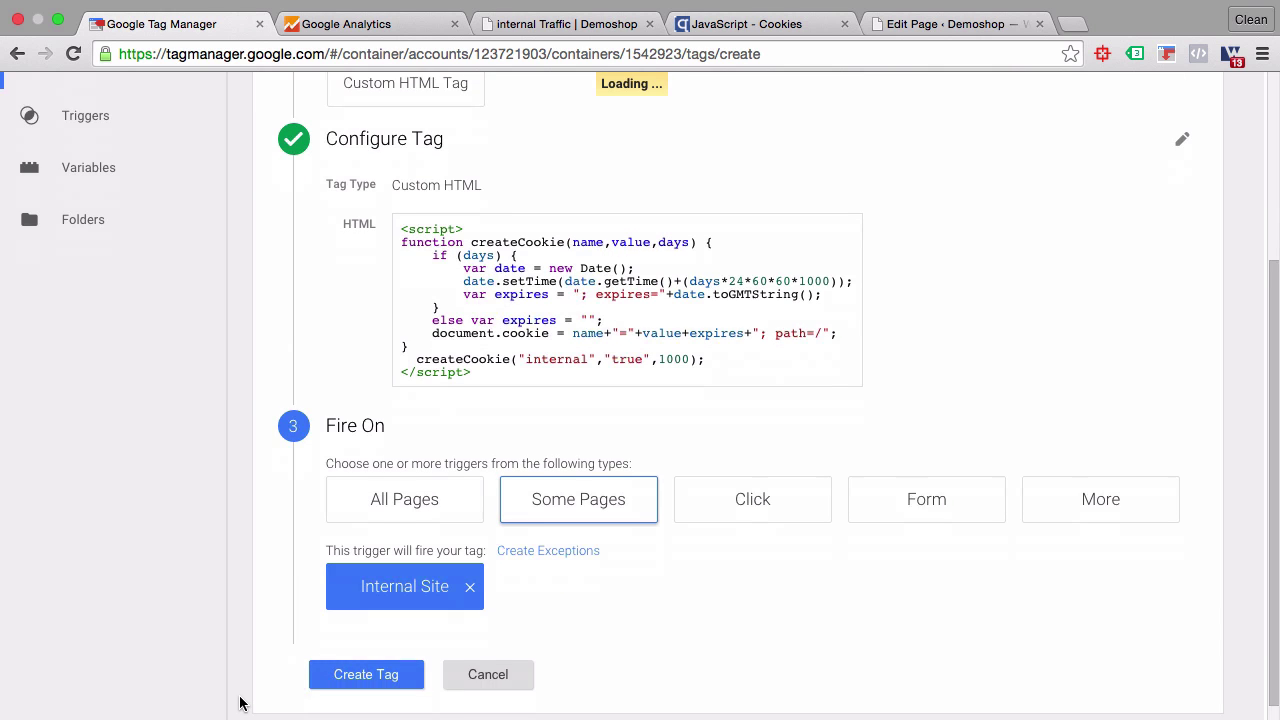
Step: Create the set Cookie - internal traffic tag and start Preview mode
click(375, 655)
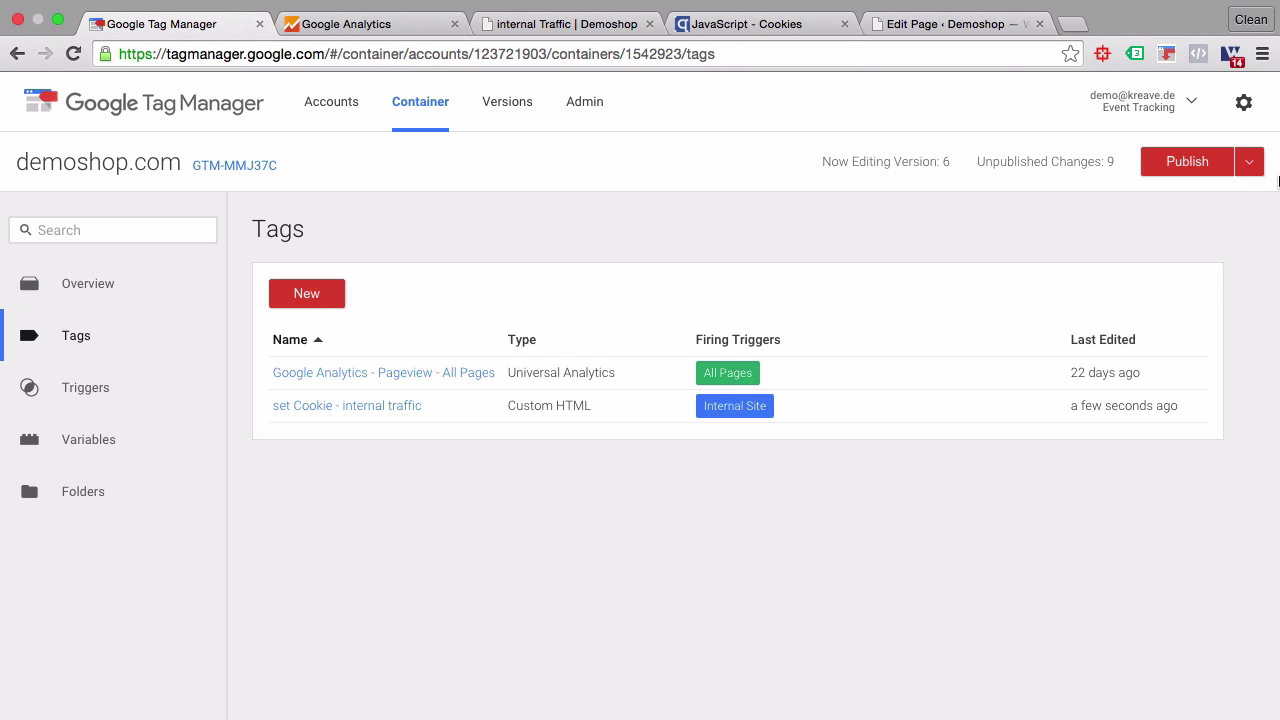
click(1249, 162)
click(1168, 331)
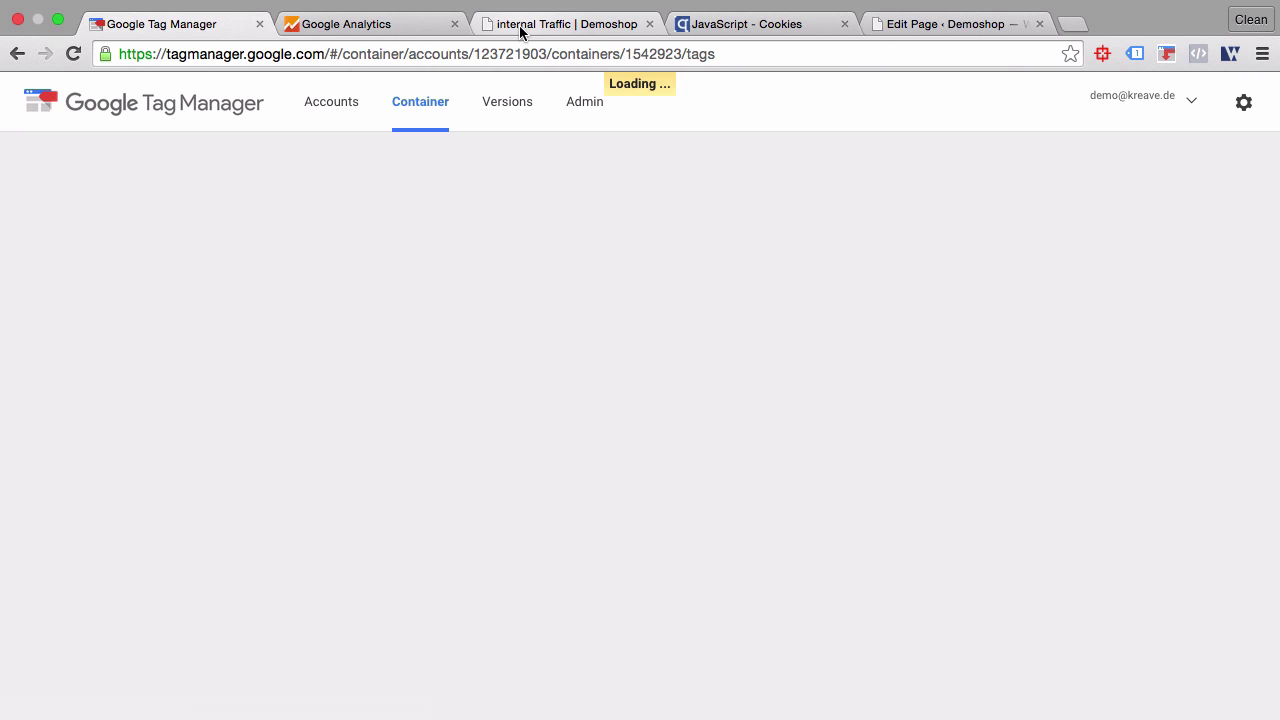
Step: Reload the demoshop internal Traffic page so the new tag runs
click(519, 25)
click(72, 55)
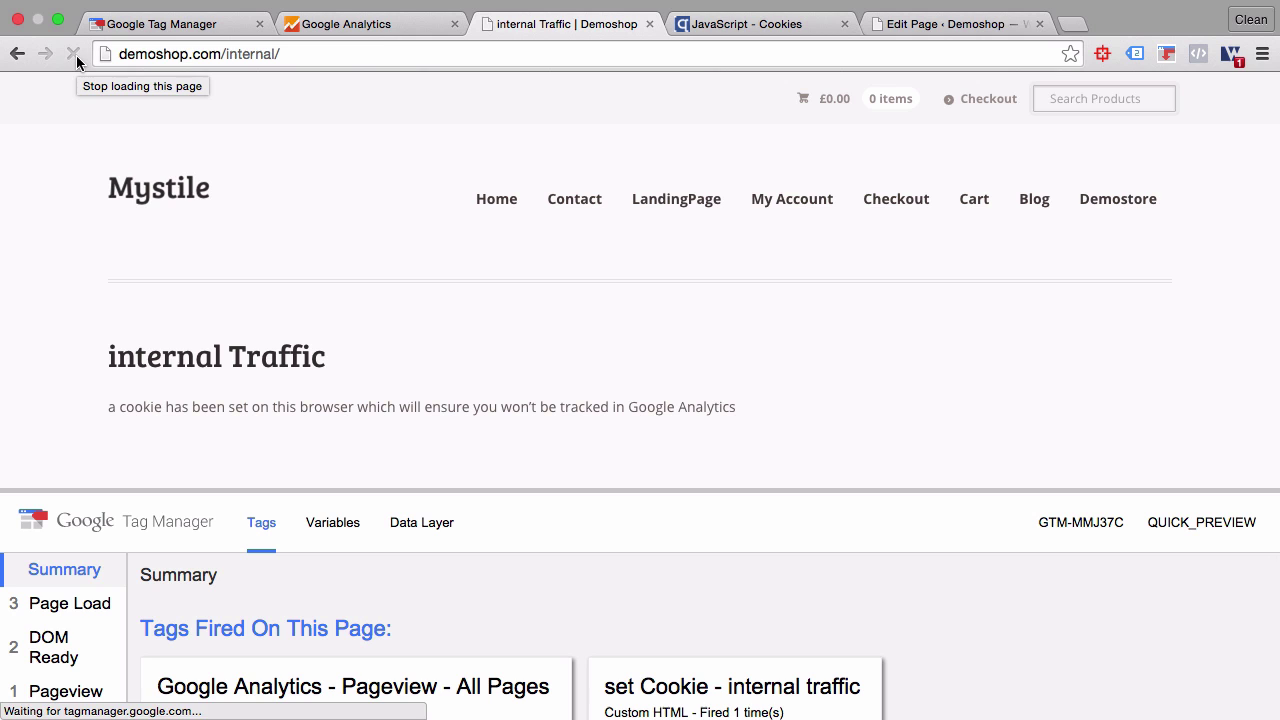
scroll(251, 366, down, 2)
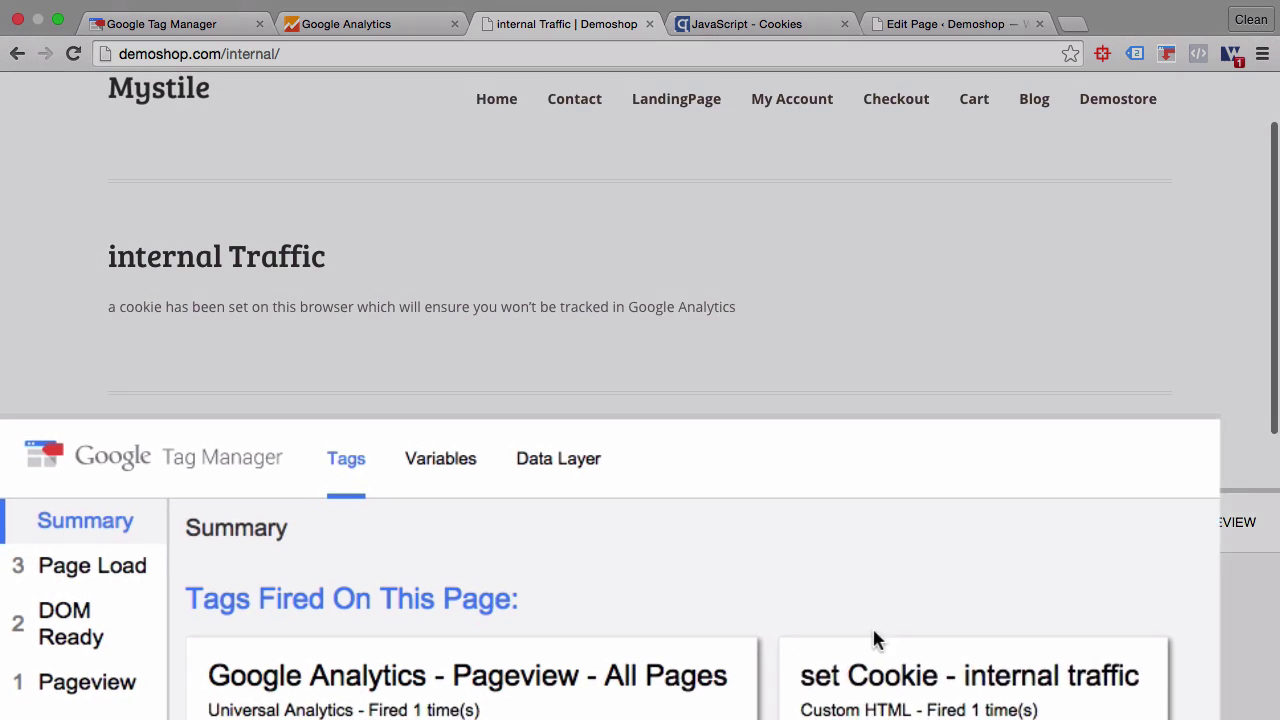
scroll(1003, 594, down, 2)
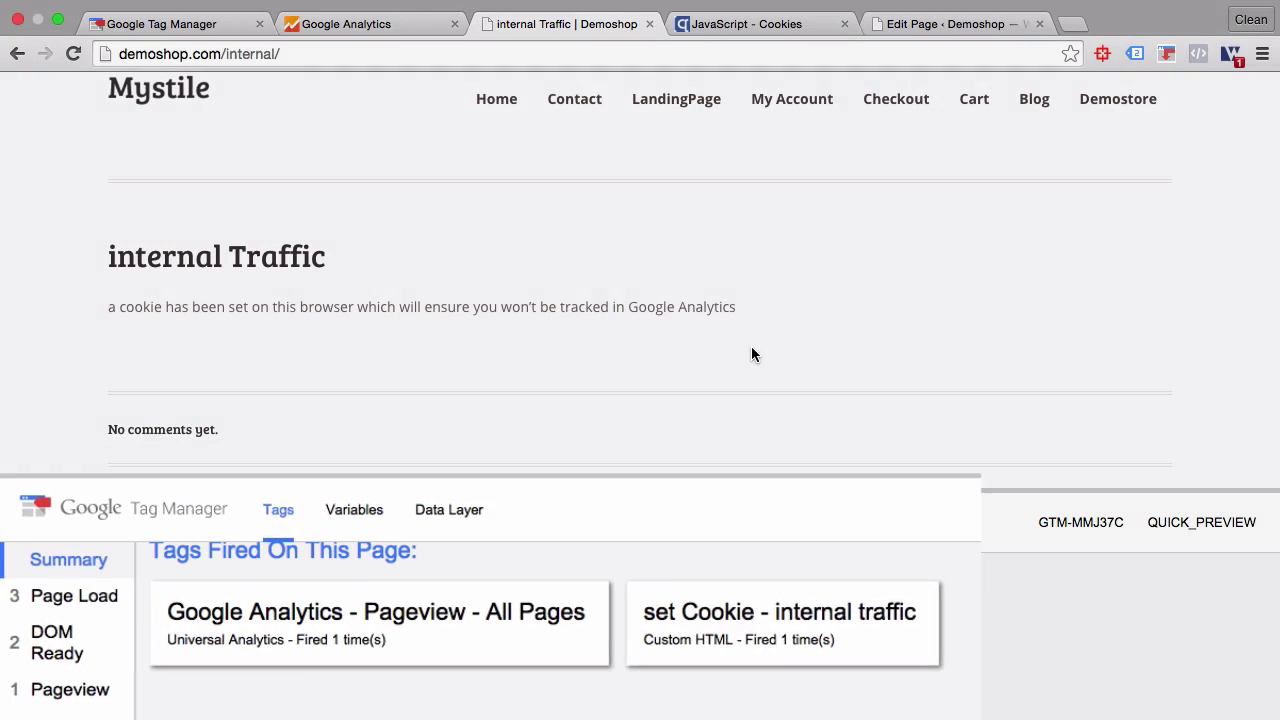
click(751, 346)
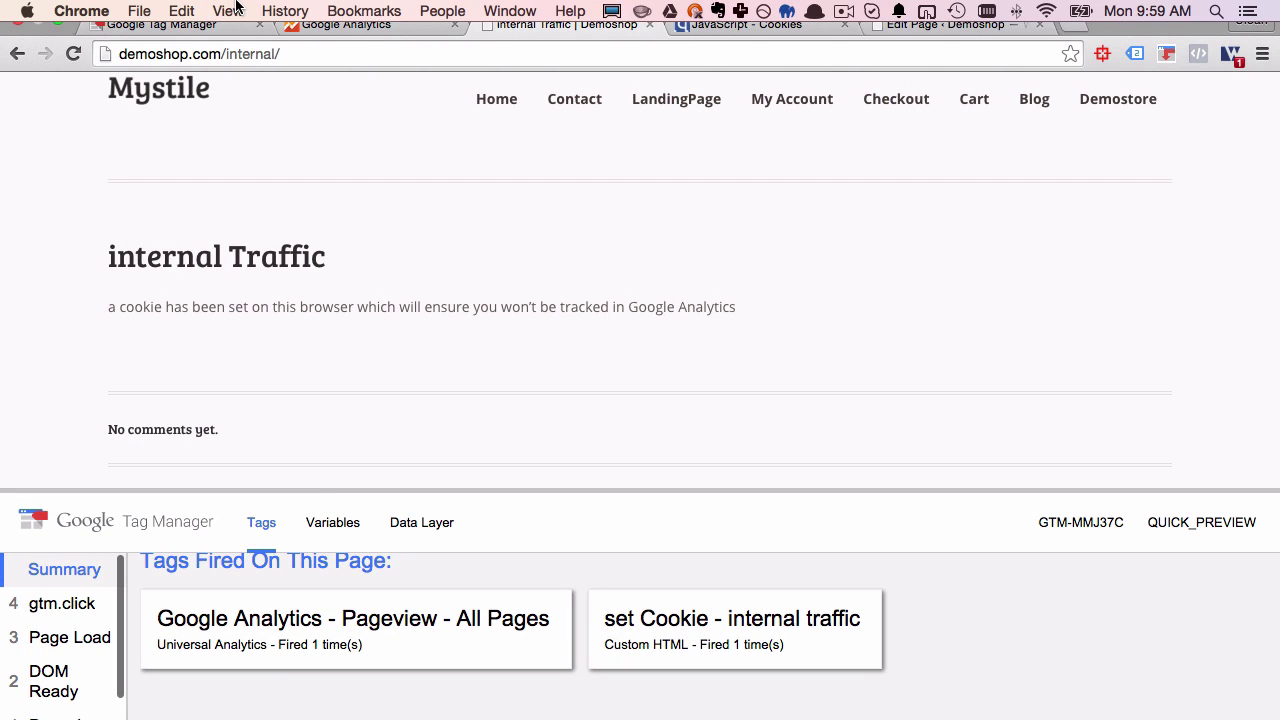
Step: In Developer Tools, check the demoshop.com cookies and confirm 'internal' is set to true
click(228, 11)
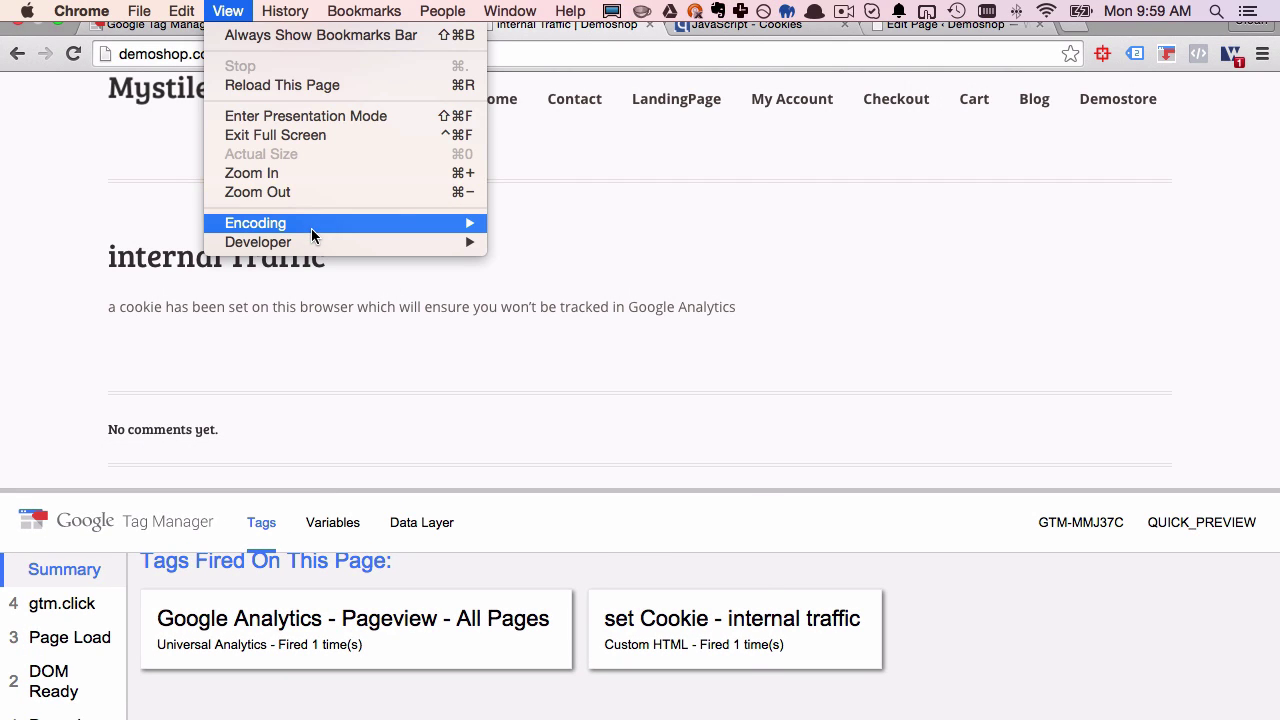
mouse_move(327, 244)
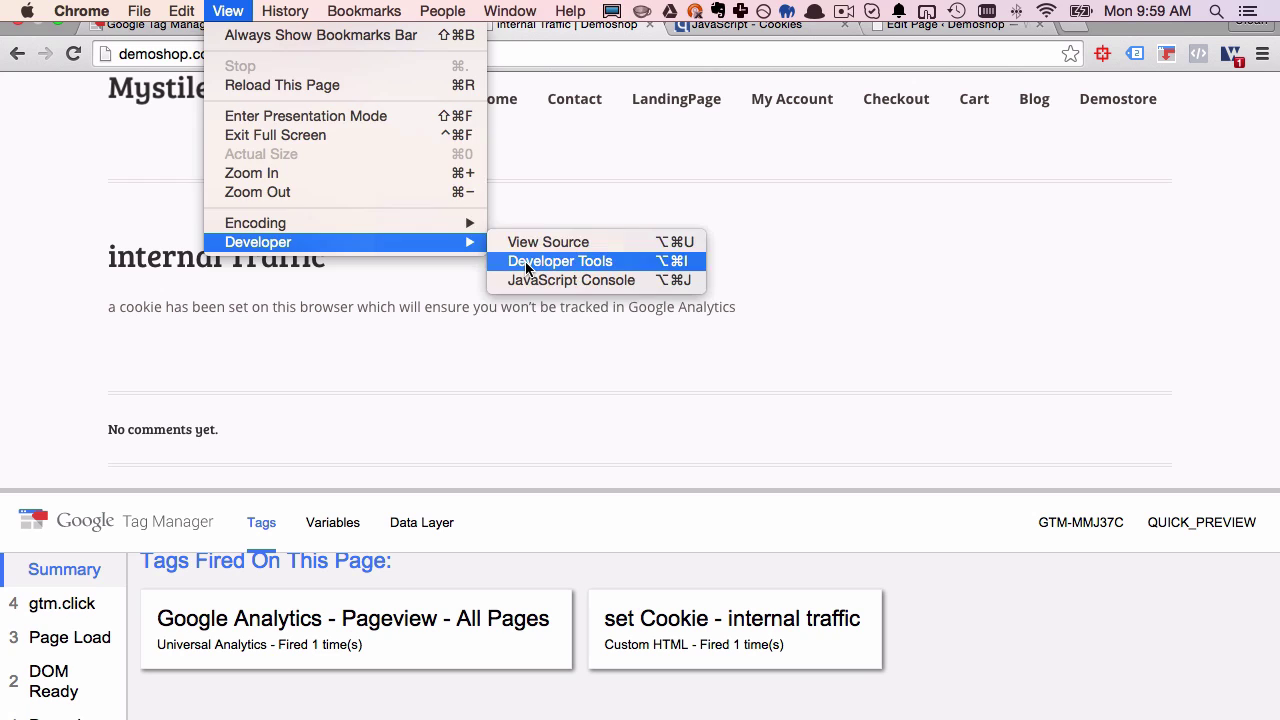
click(526, 264)
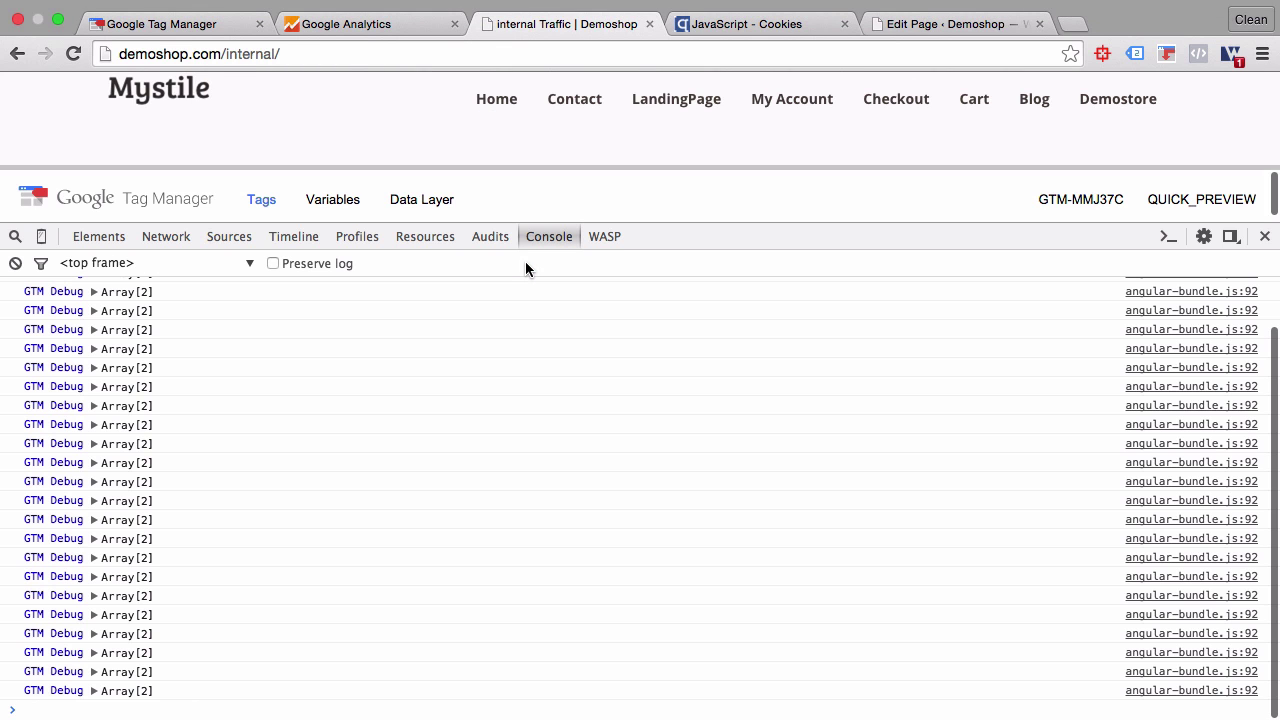
click(422, 240)
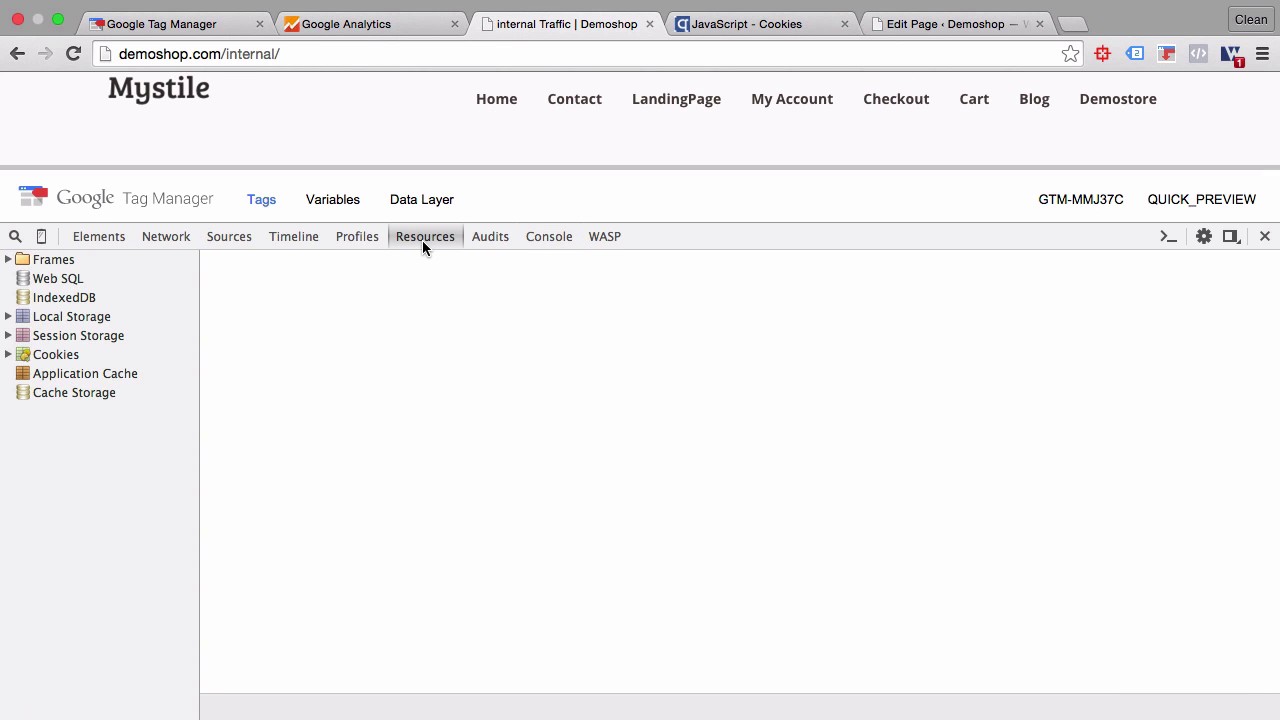
click(7, 355)
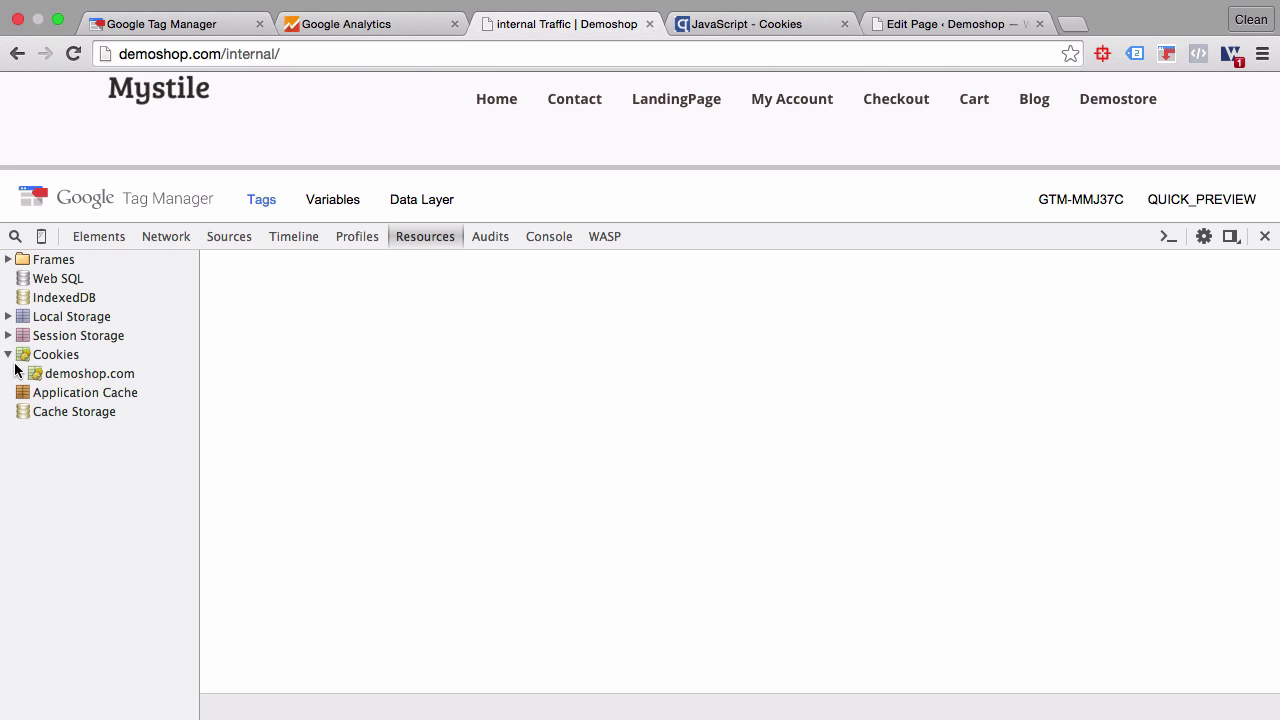
click(66, 376)
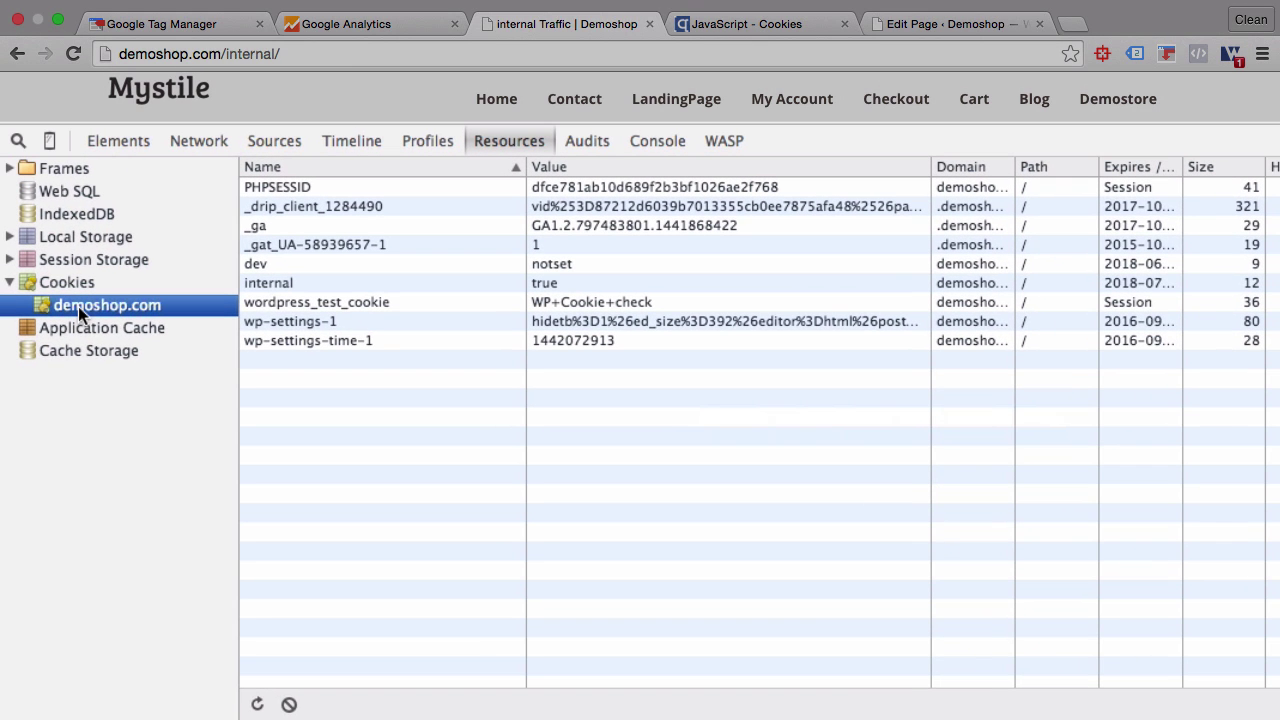
click(308, 285)
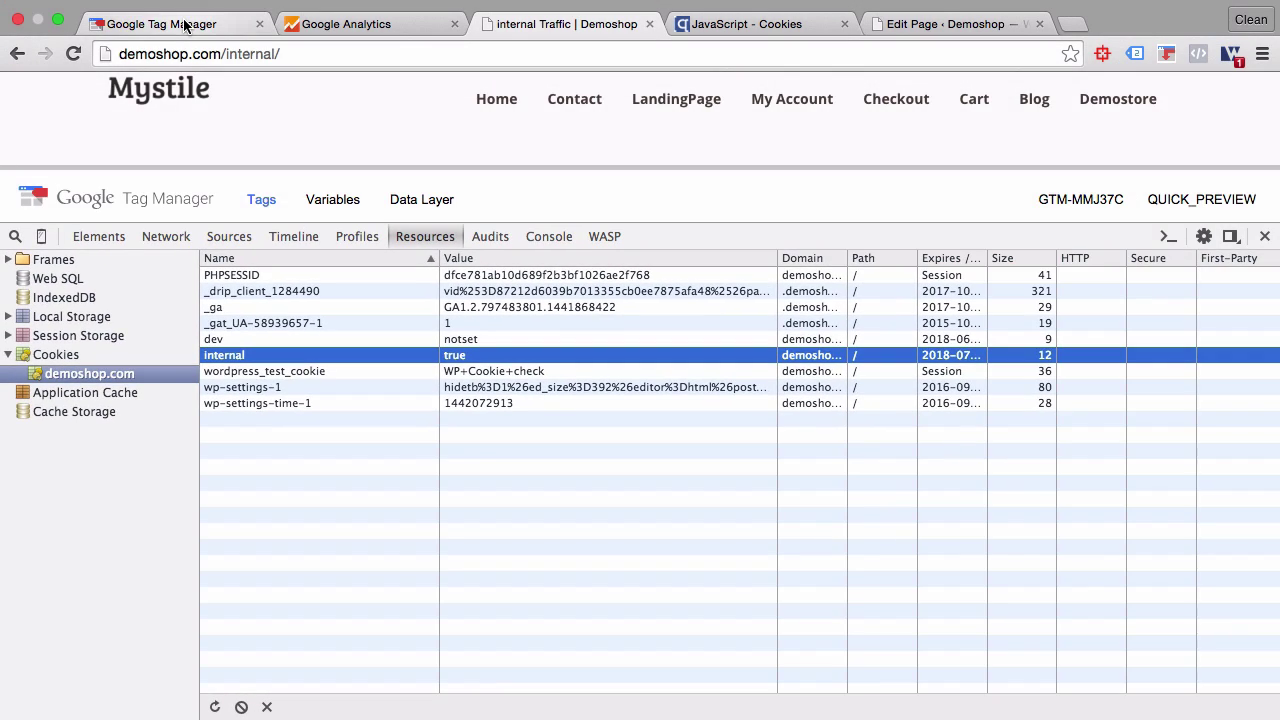
Step: Start a new user-defined variable in Tag Manager titled internalCookie
click(184, 24)
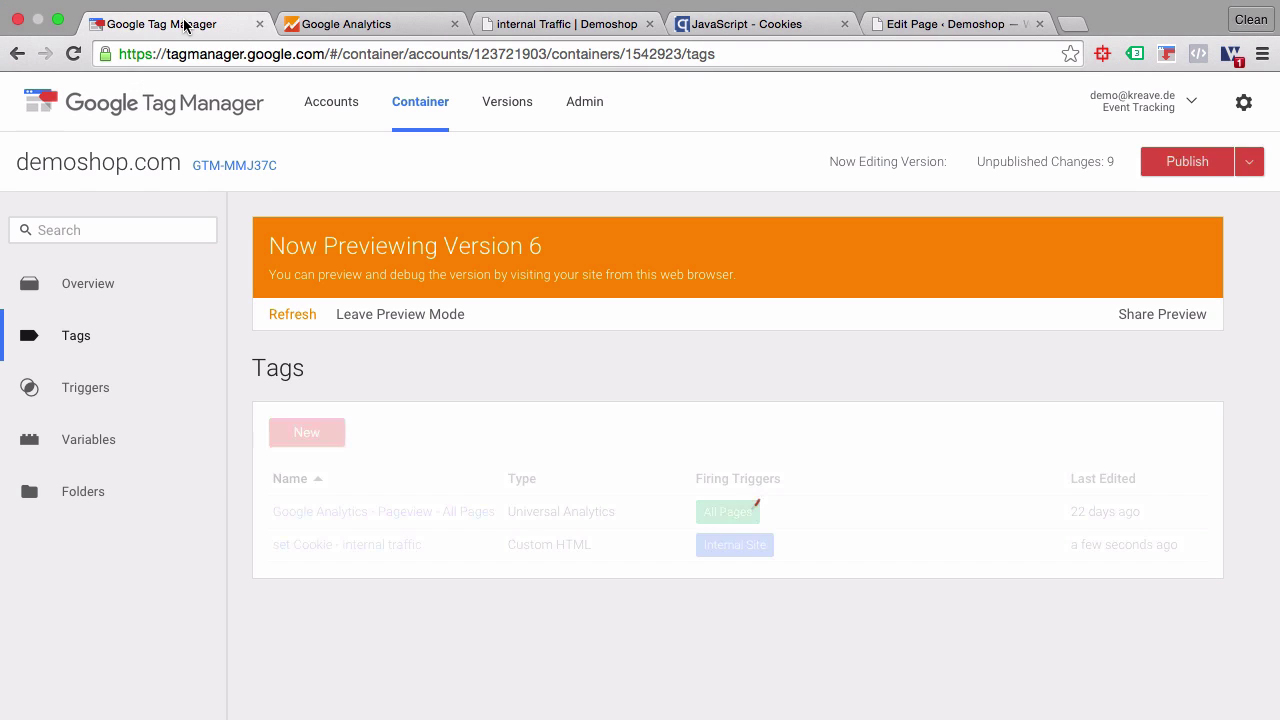
click(141, 453)
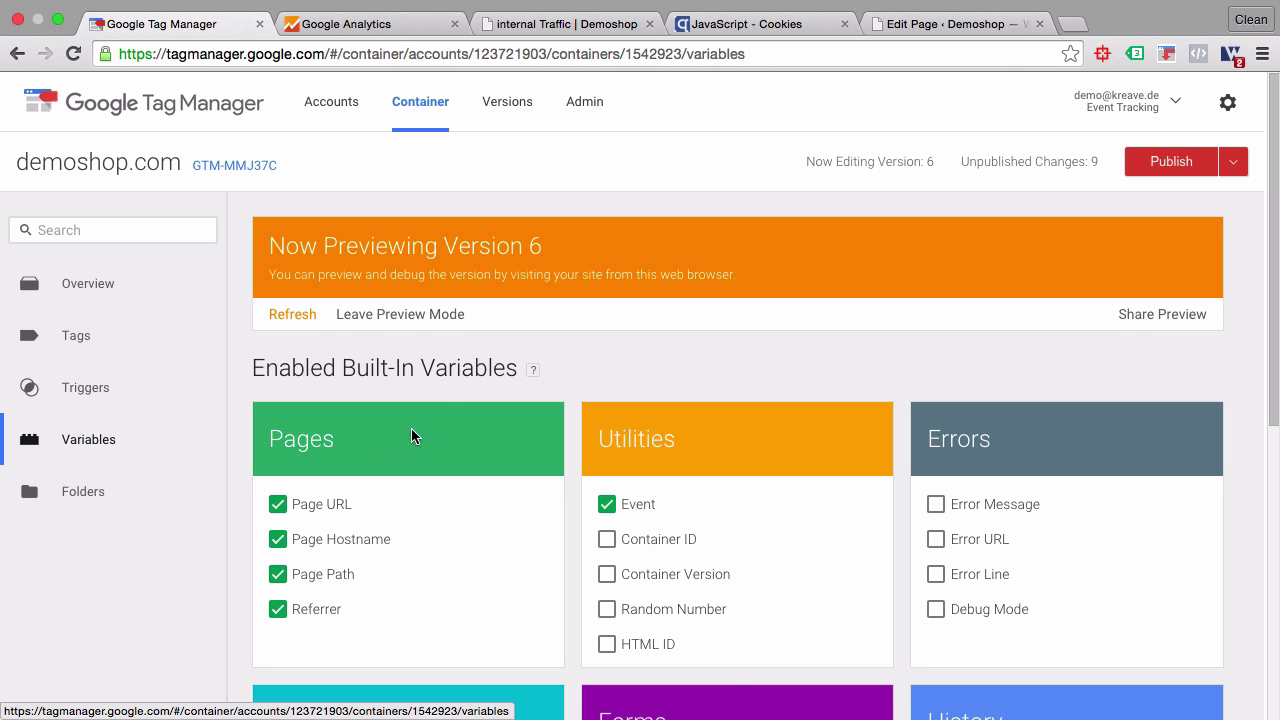
scroll(513, 355, down, 5)
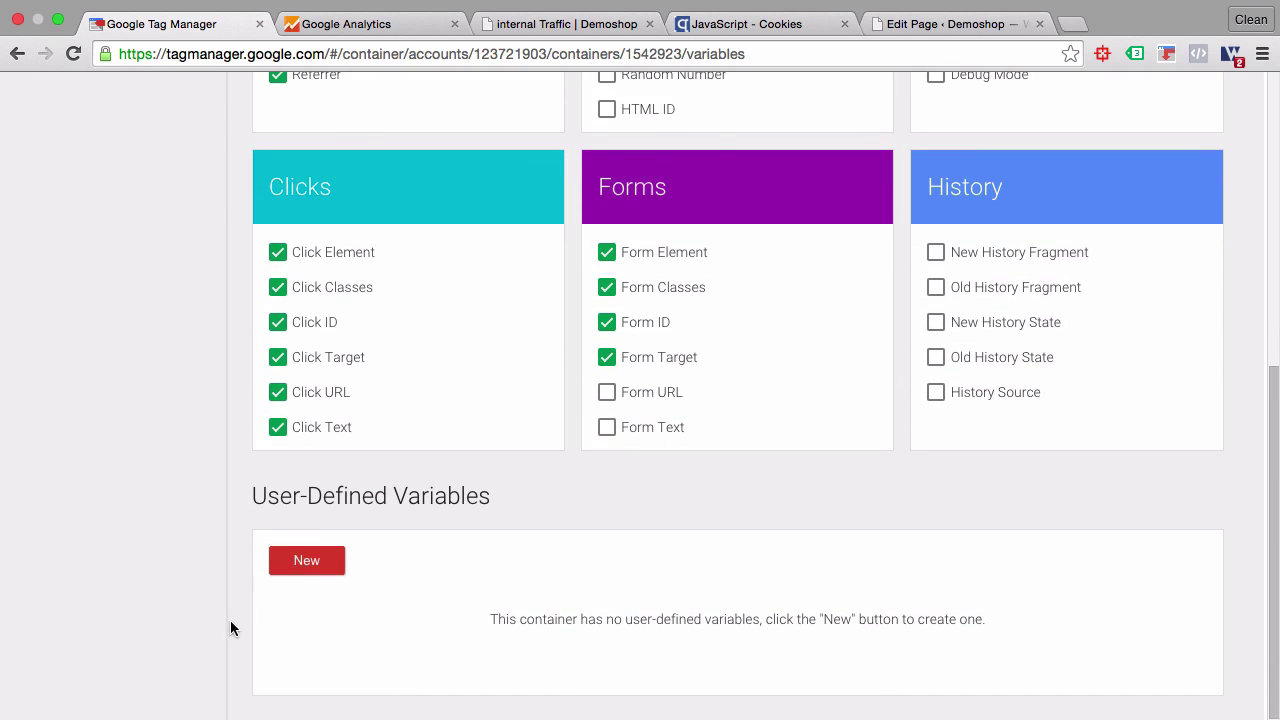
click(307, 562)
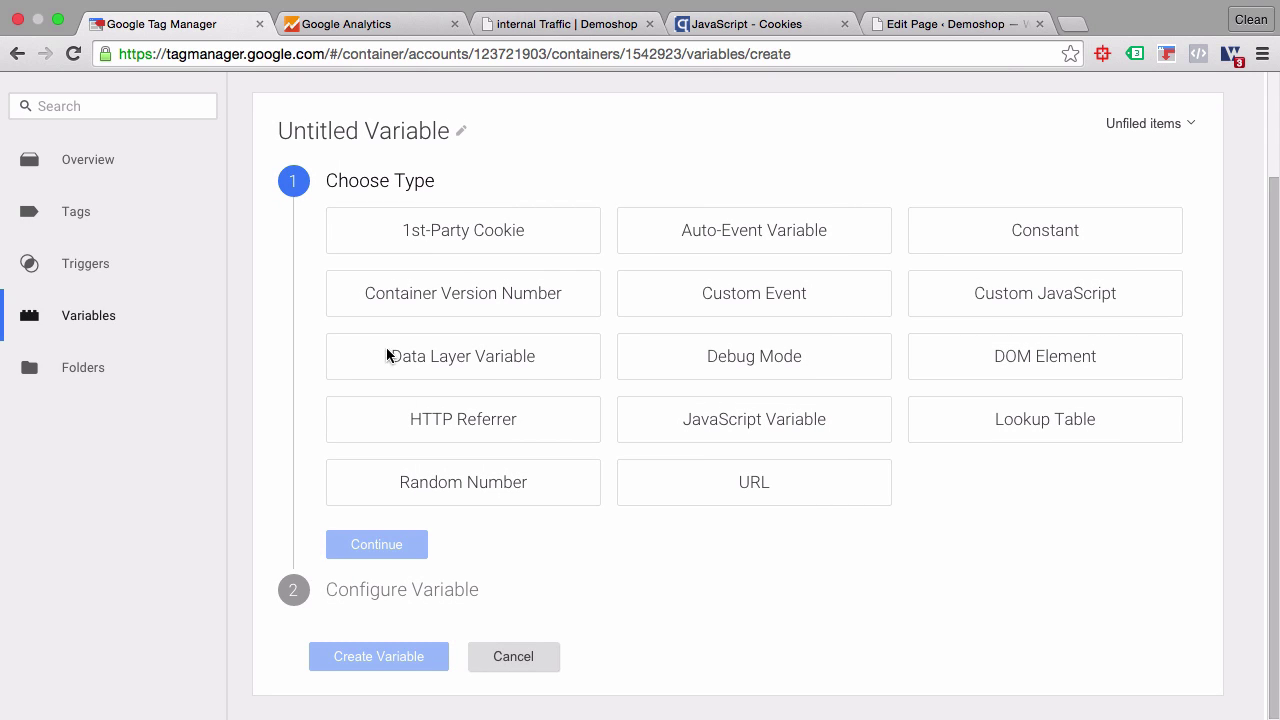
click(357, 131)
key(super+a)
text(internalCookie)
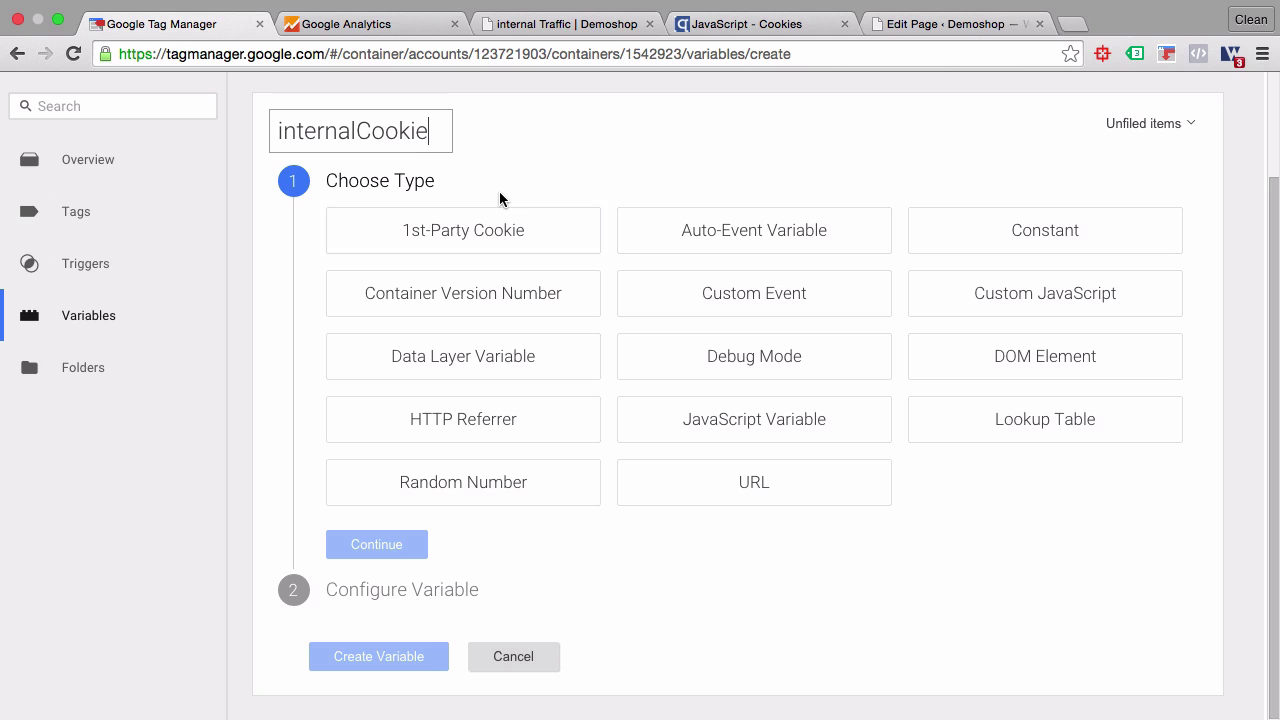
Step: Make it a 1st-Party Cookie variable for cookie 'internal', create it, and refresh the preview
click(482, 249)
click(397, 482)
text(internal)
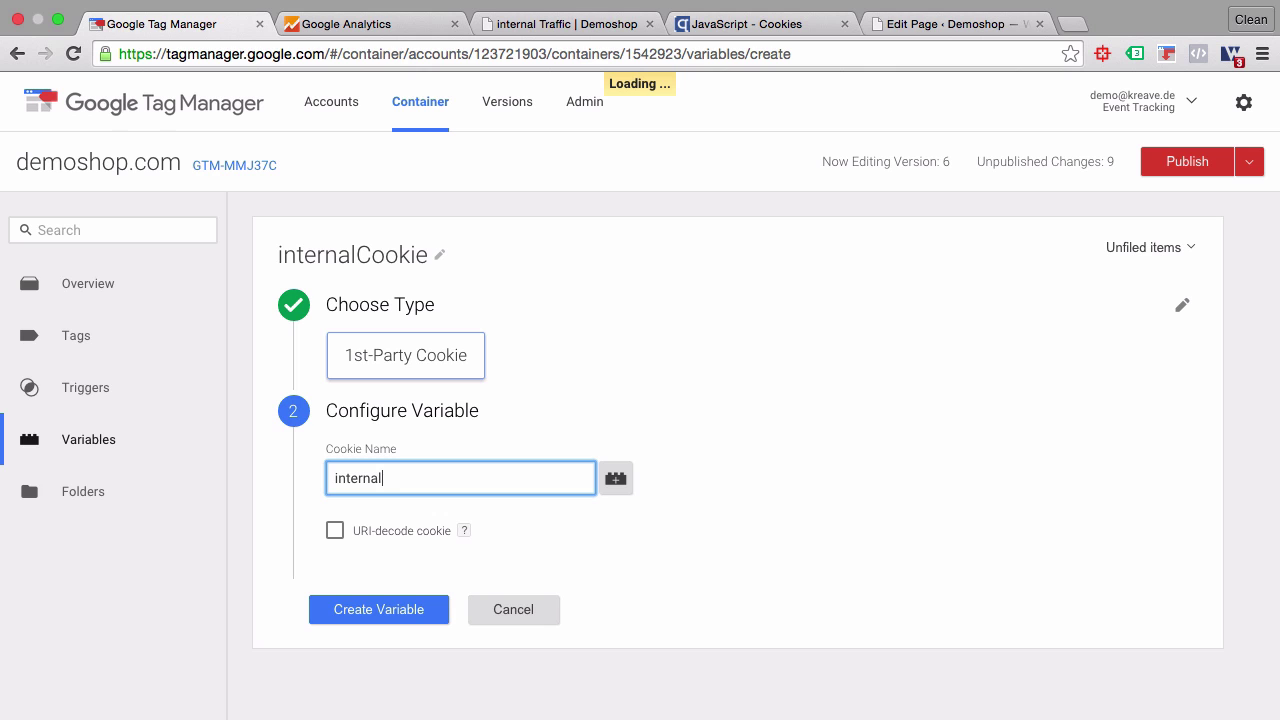
click(372, 612)
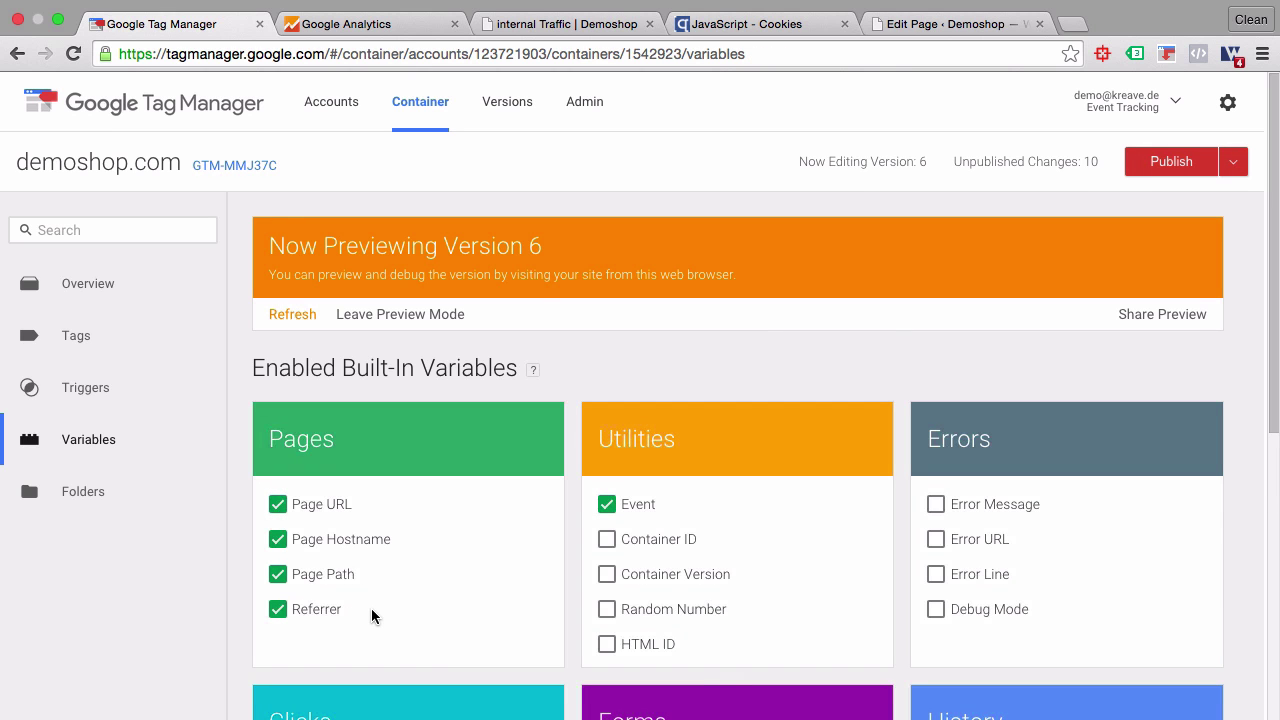
click(293, 316)
Step: Reload the demoshop page, close DevTools, and enlarge the Tag Manager preview panel
click(546, 23)
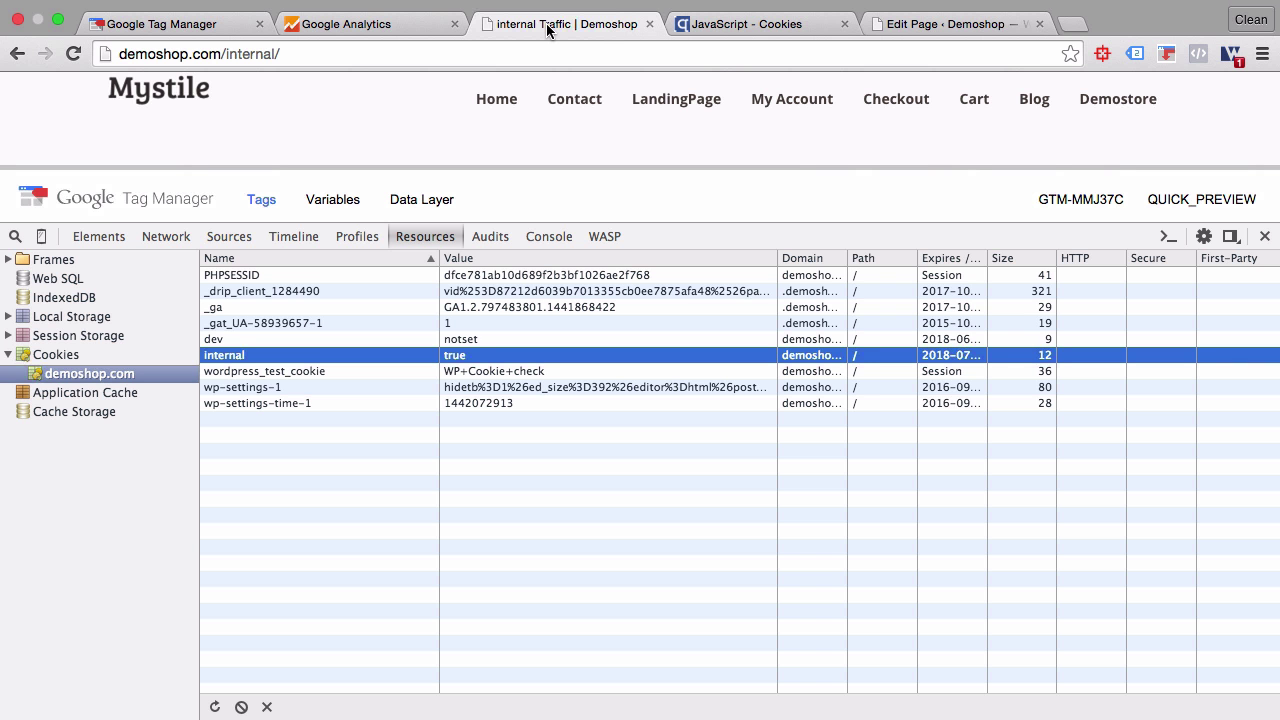
click(73, 54)
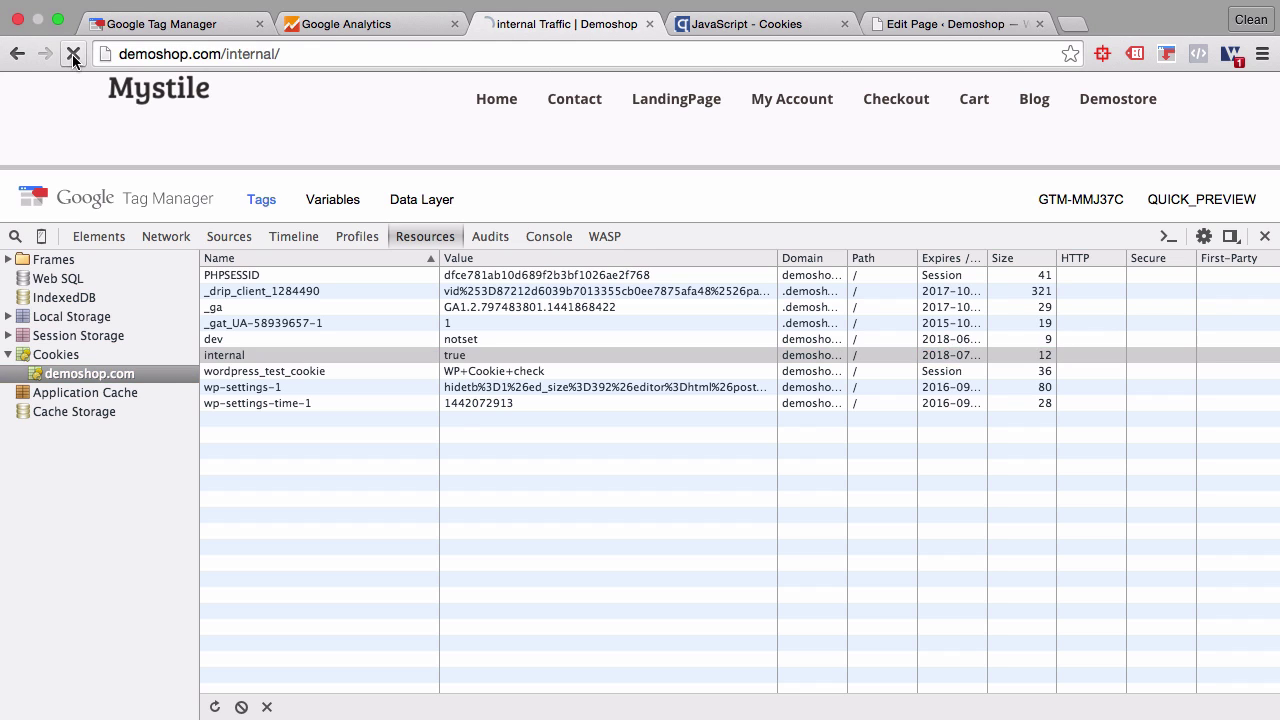
click(1266, 236)
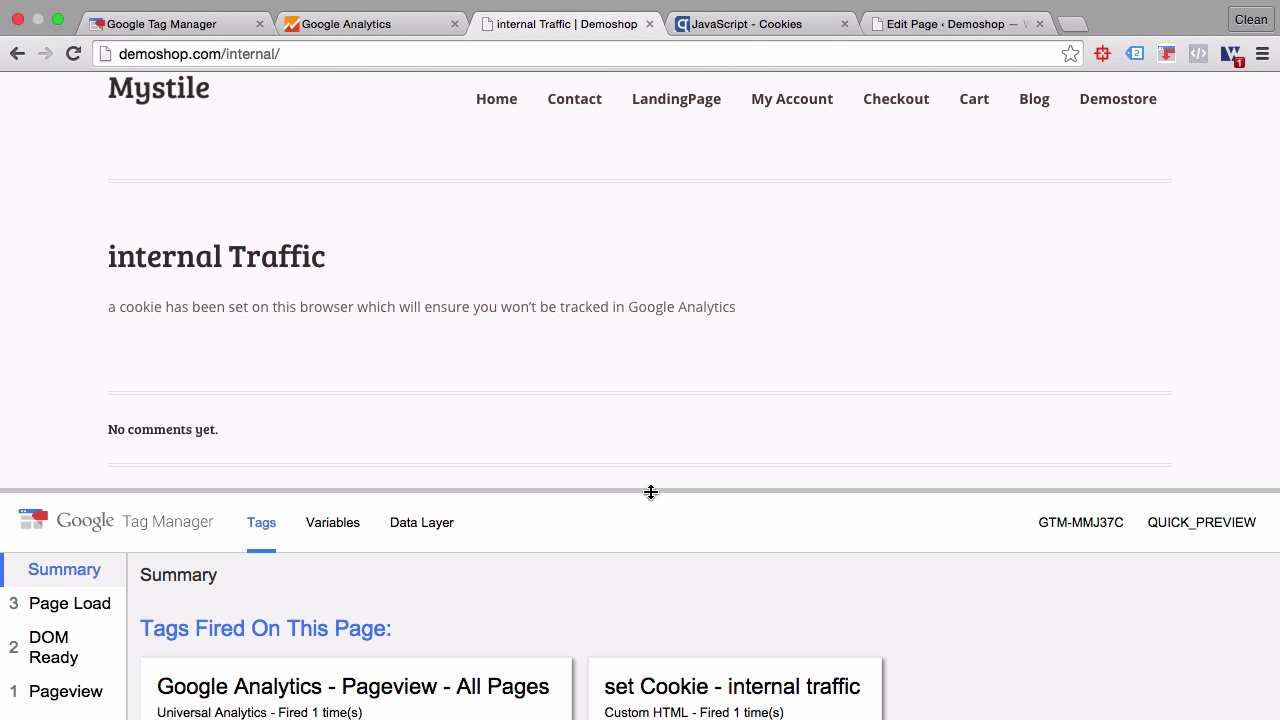
drag(651, 492, 652, 188)
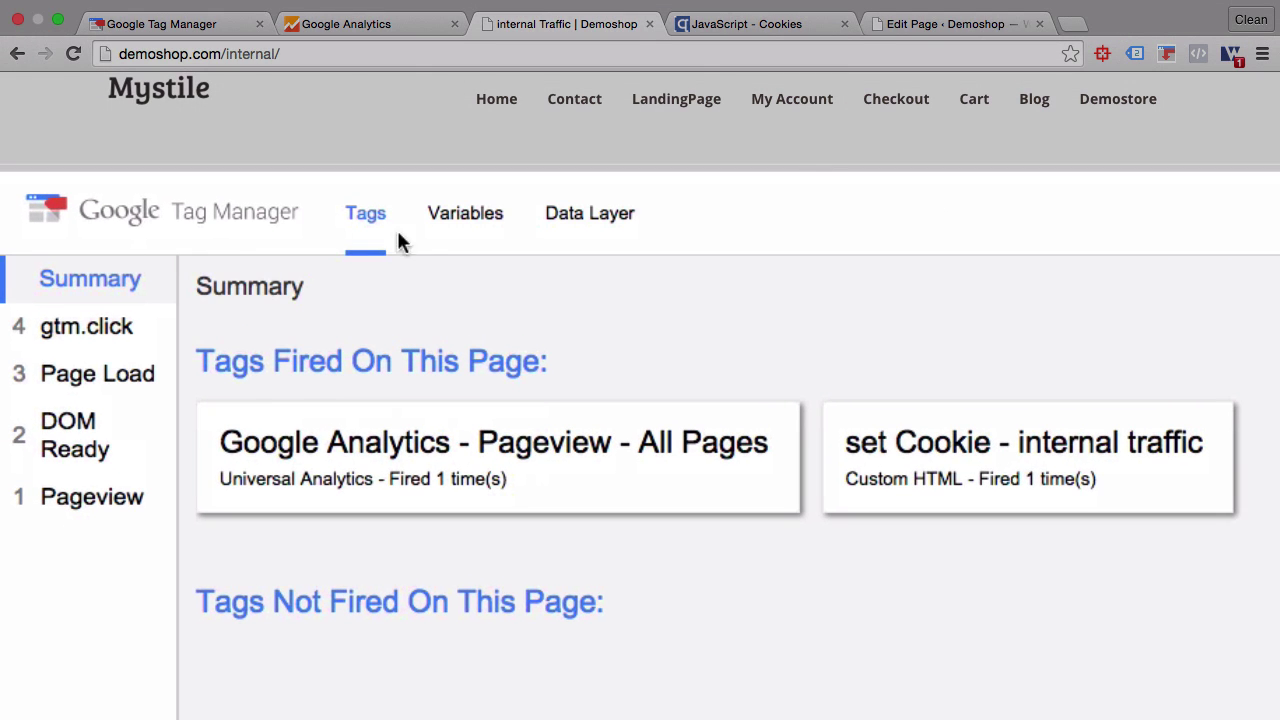
Step: Check that internalCookie reads 'true' under DOM Ready variables, then return to Tag Manager
click(80, 449)
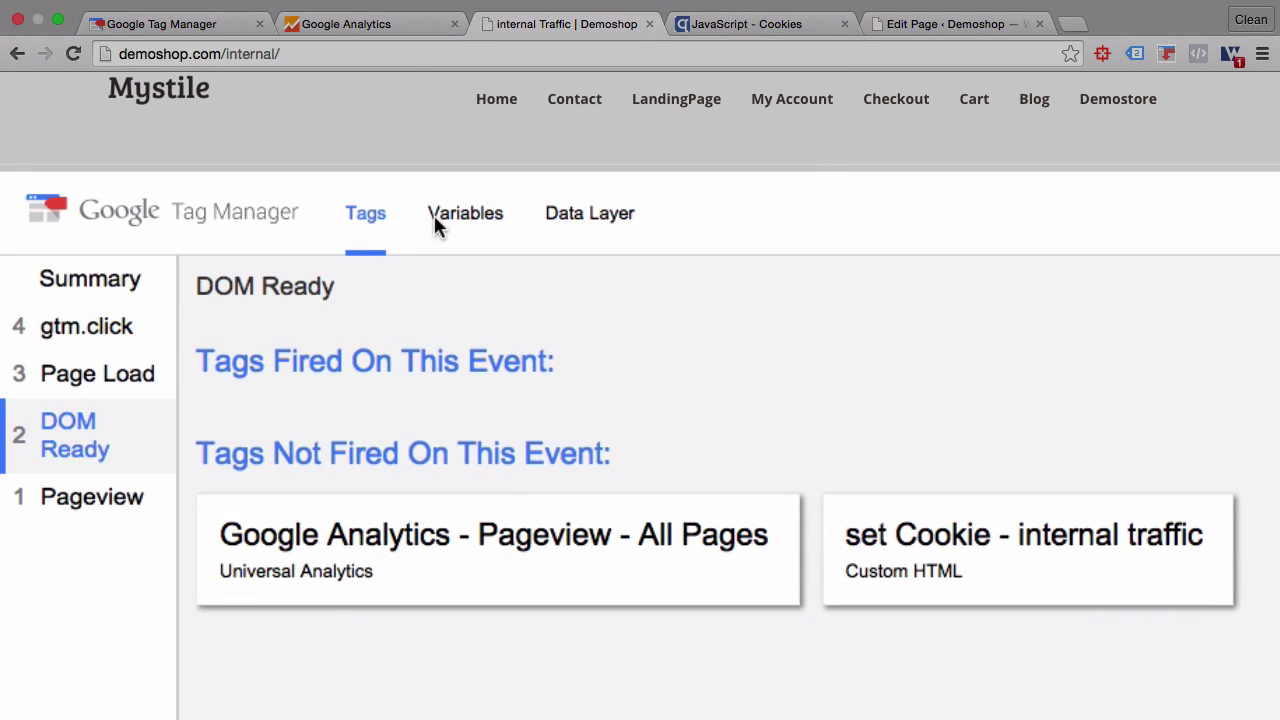
click(455, 213)
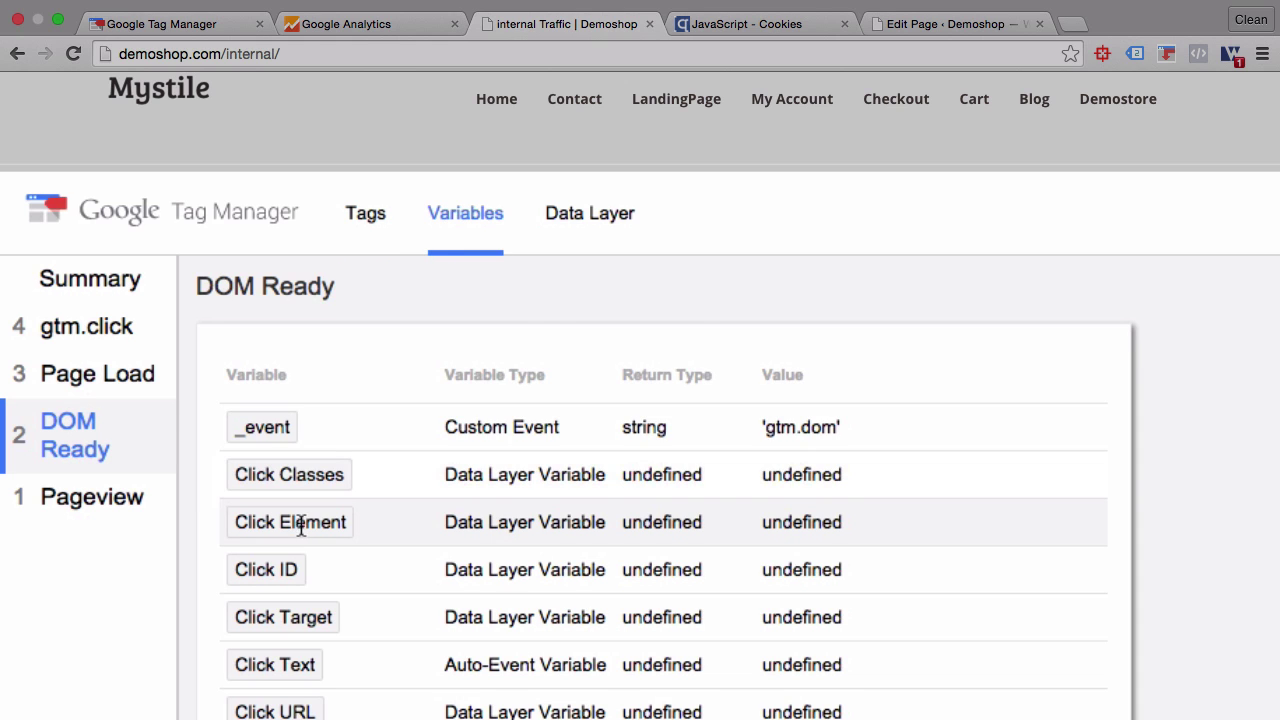
scroll(309, 505, down, 3)
scroll(383, 510, down, 3)
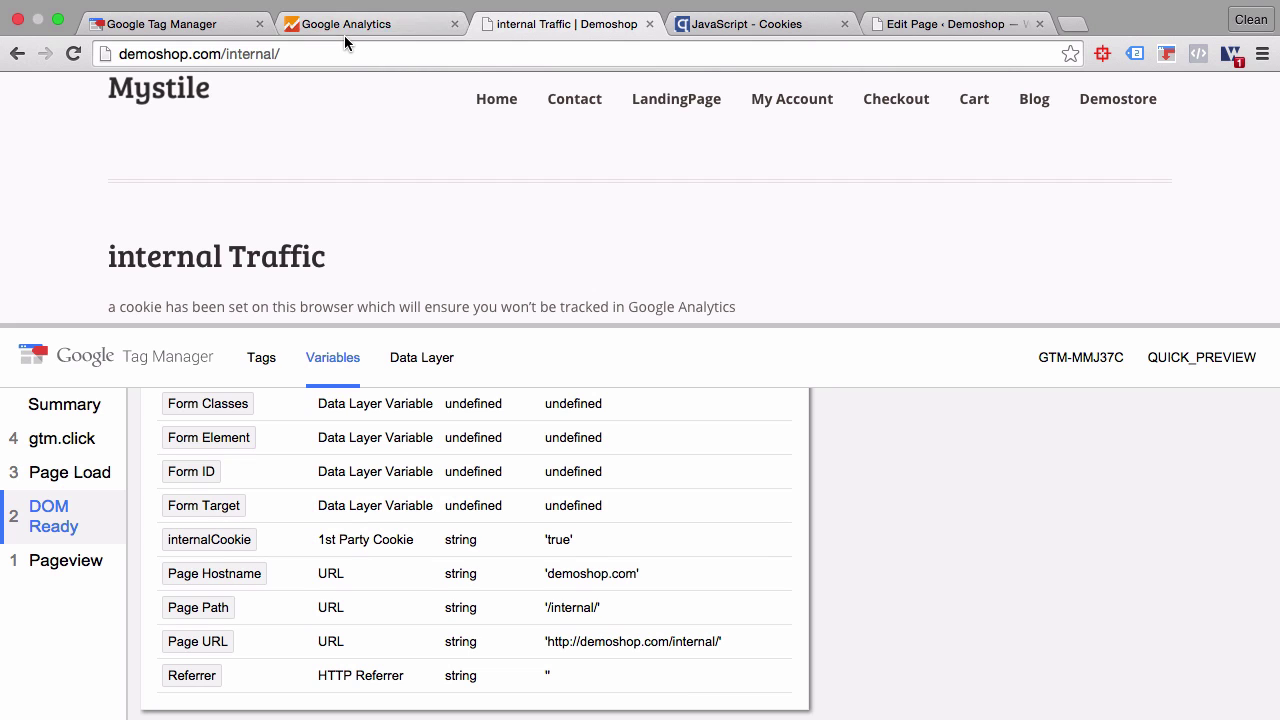
click(211, 20)
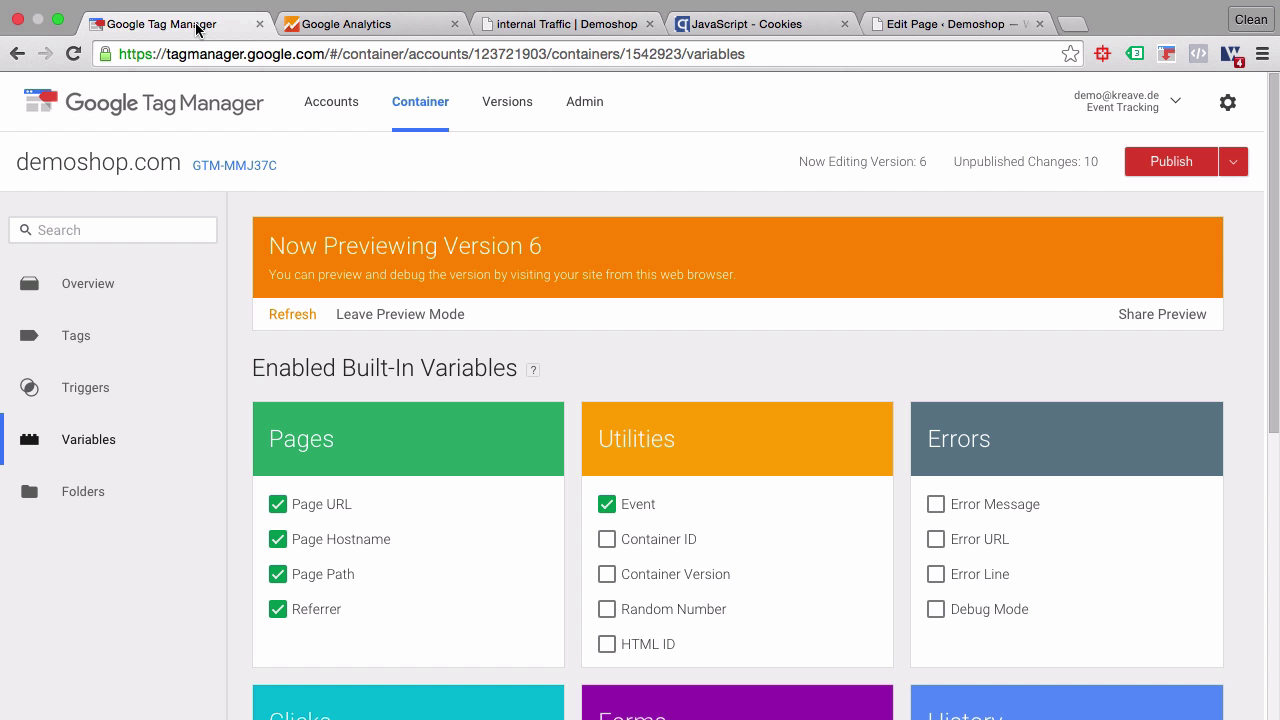
Step: In the Google Analytics - Pageview - All Pages tag, add a custom dimension under More settings
click(133, 346)
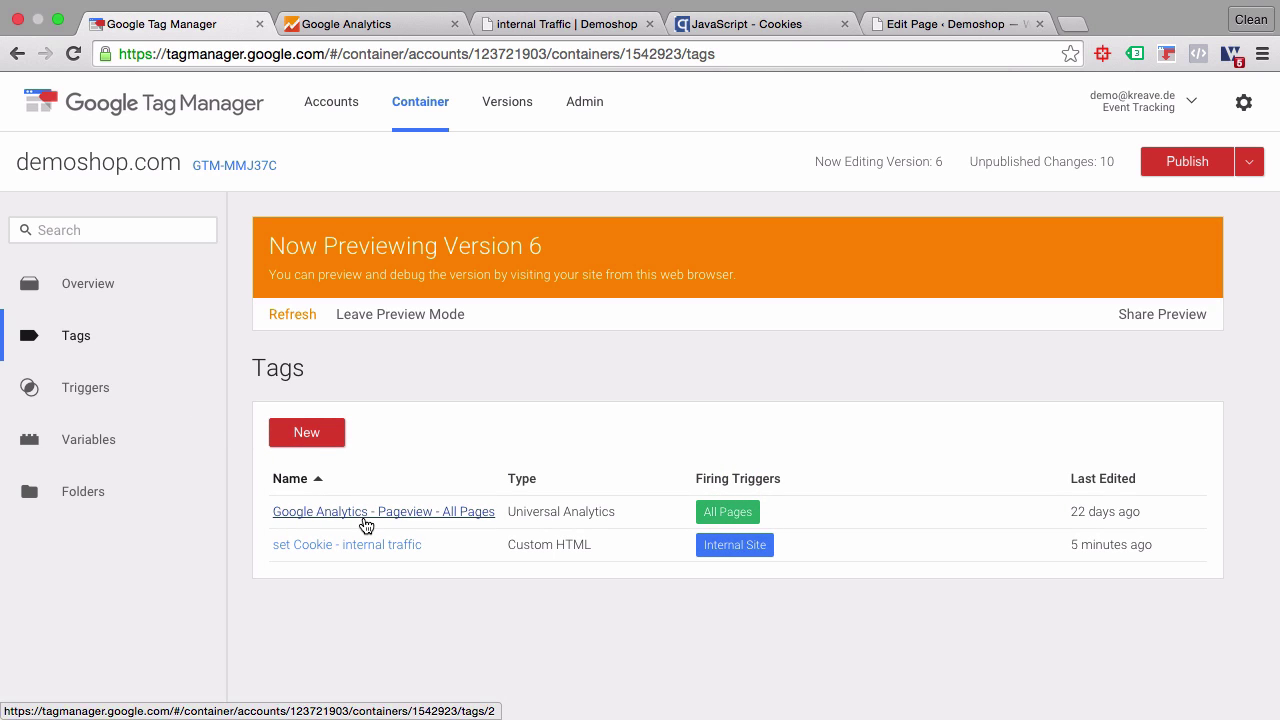
click(366, 524)
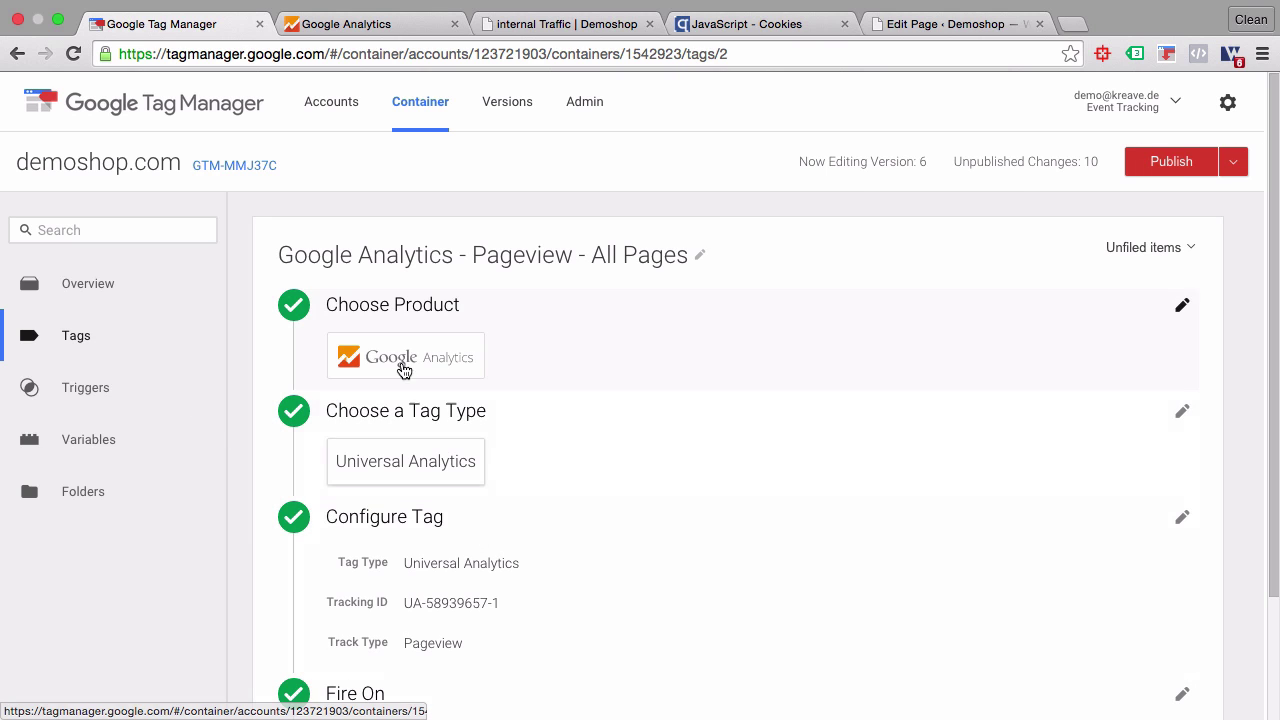
scroll(266, 549, down, 3)
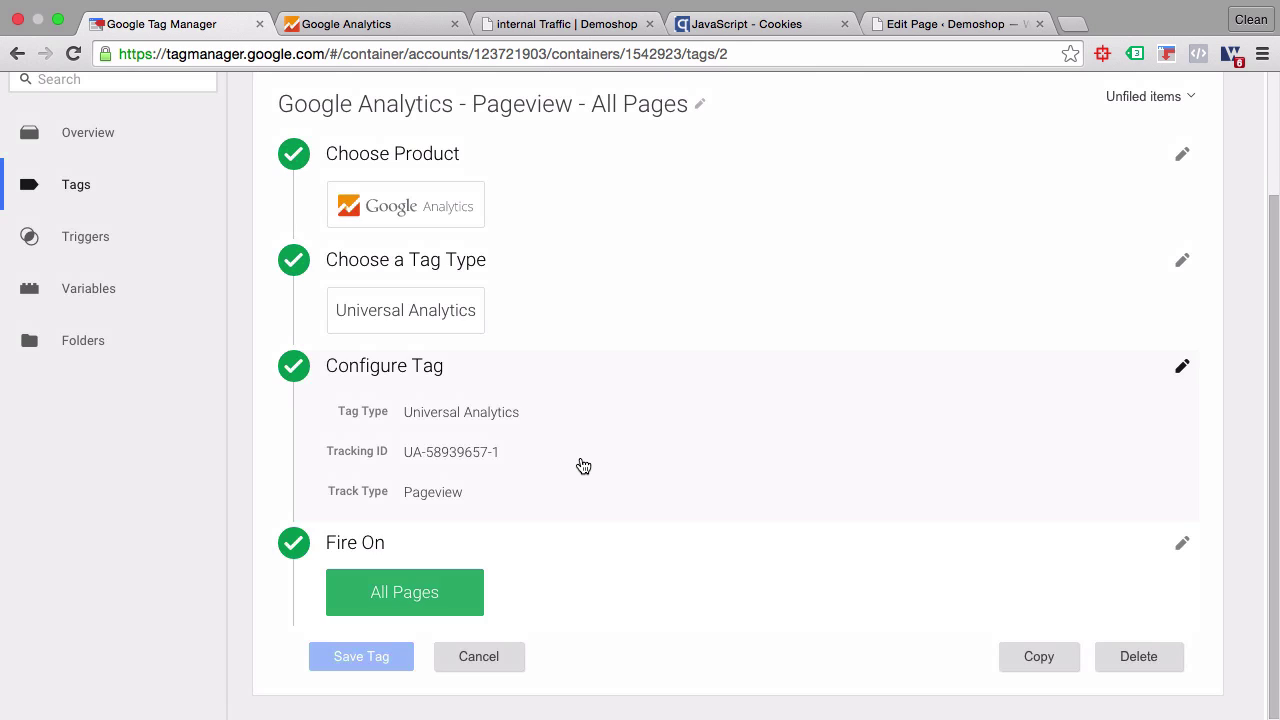
click(583, 466)
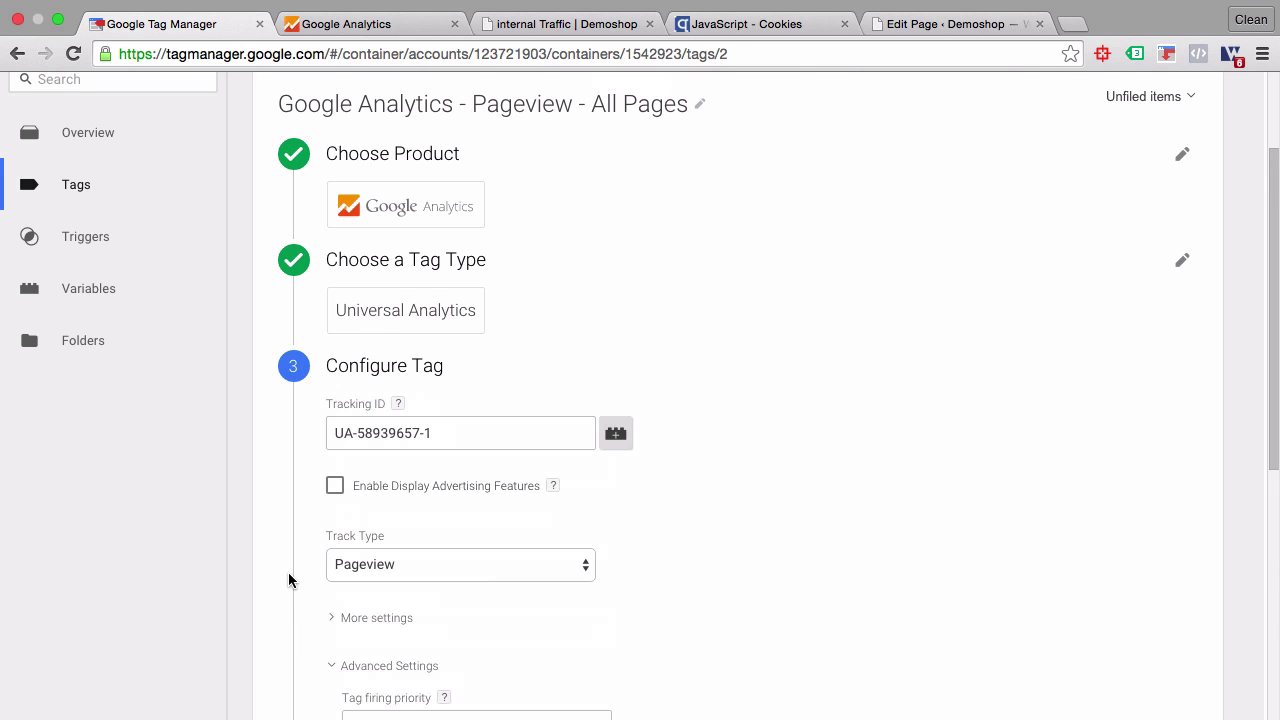
scroll(288, 580, down, 5)
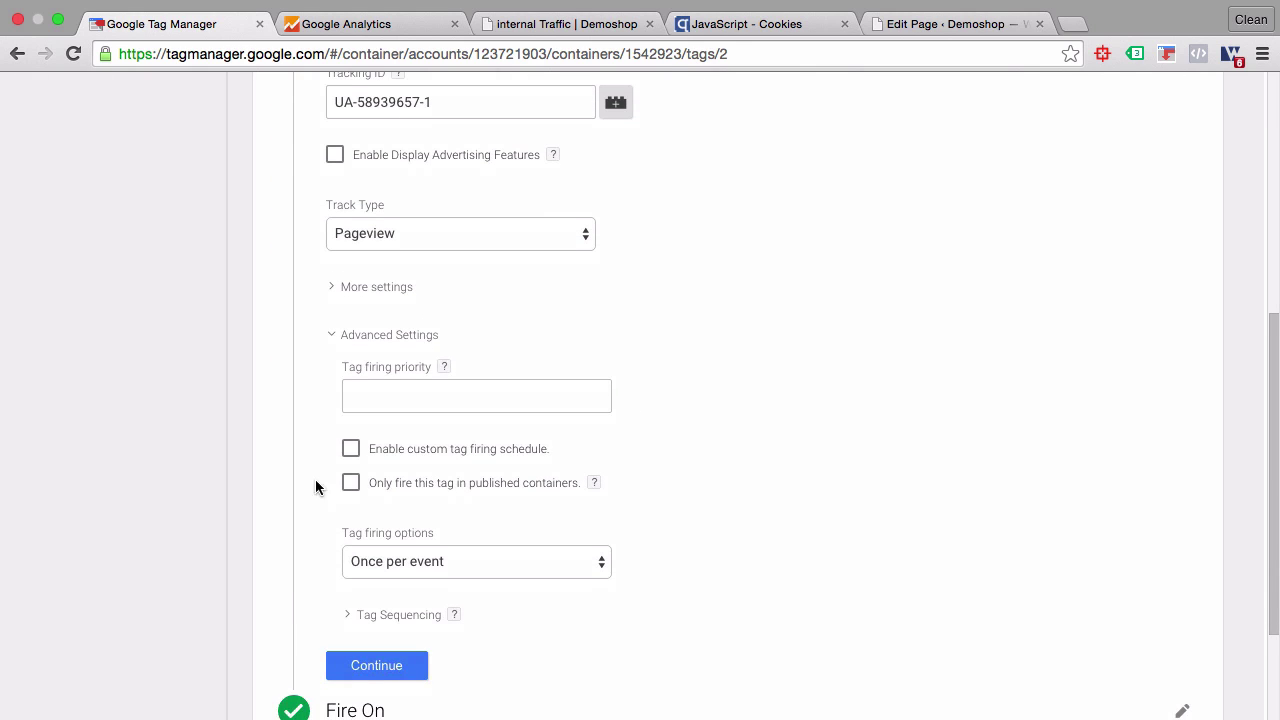
click(333, 293)
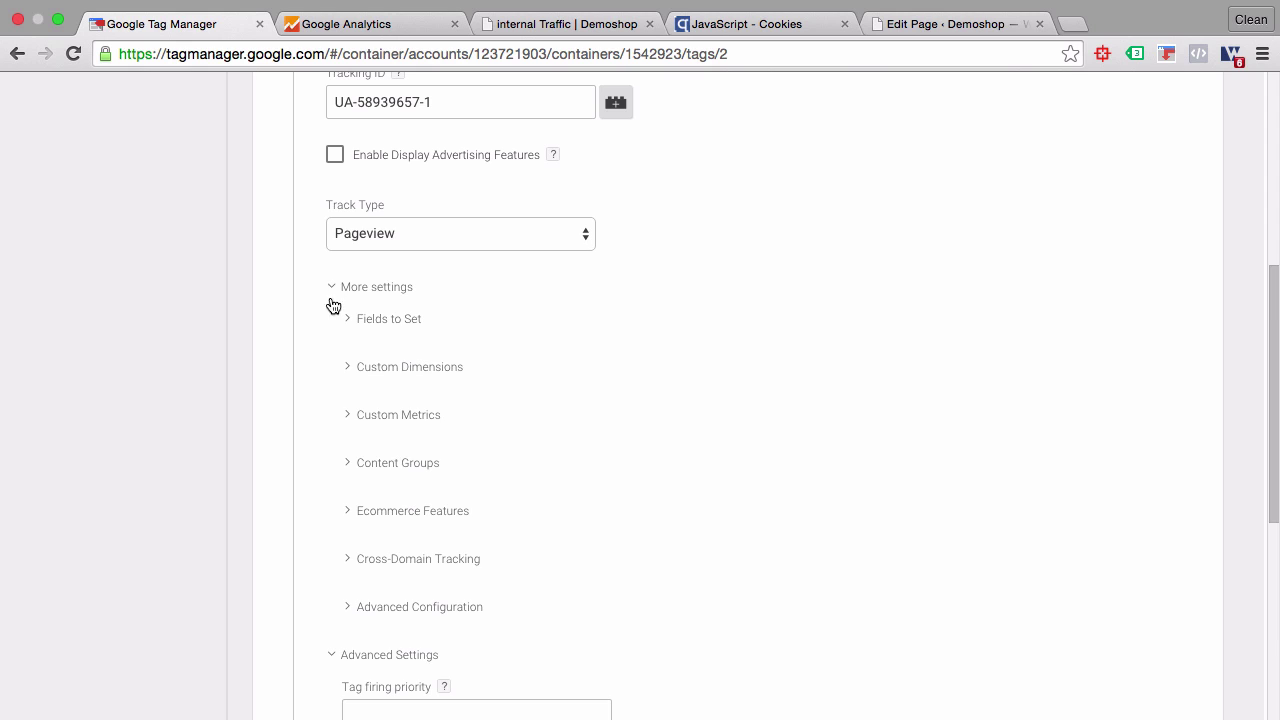
click(350, 369)
click(380, 418)
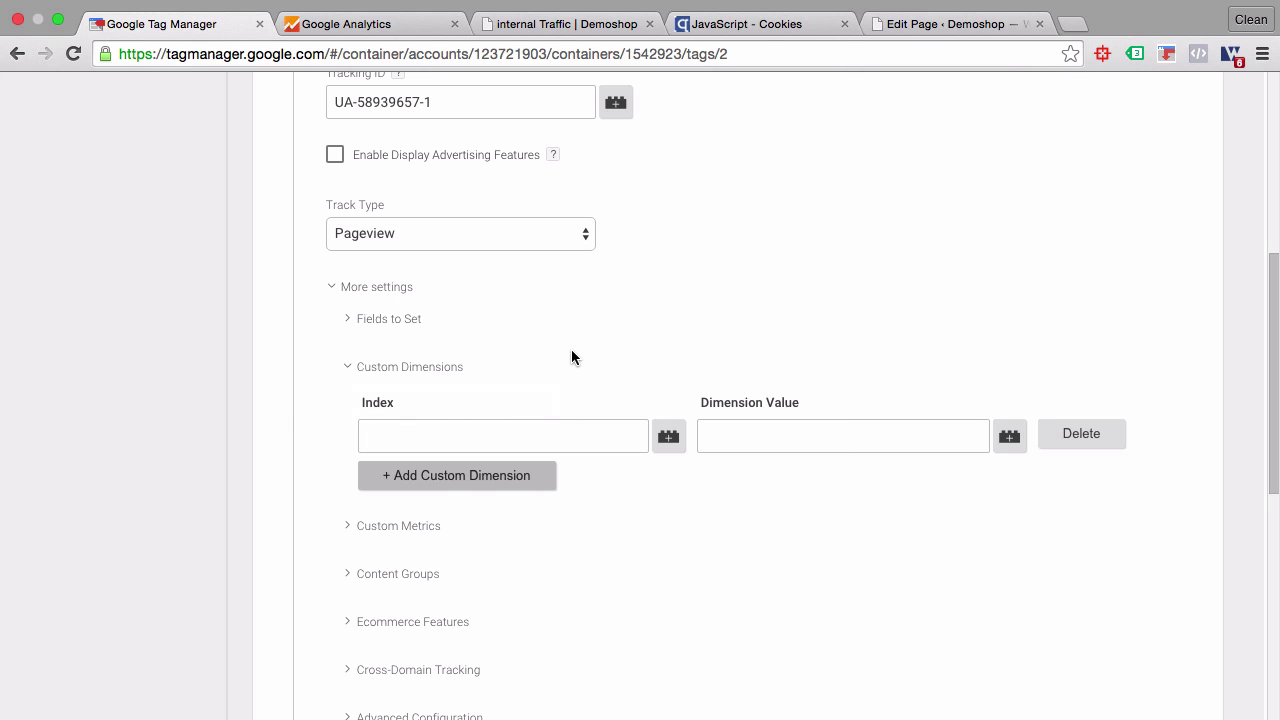
Step: Open the Custom Dimensions admin page for the Master view's demoshop.com property
click(404, 29)
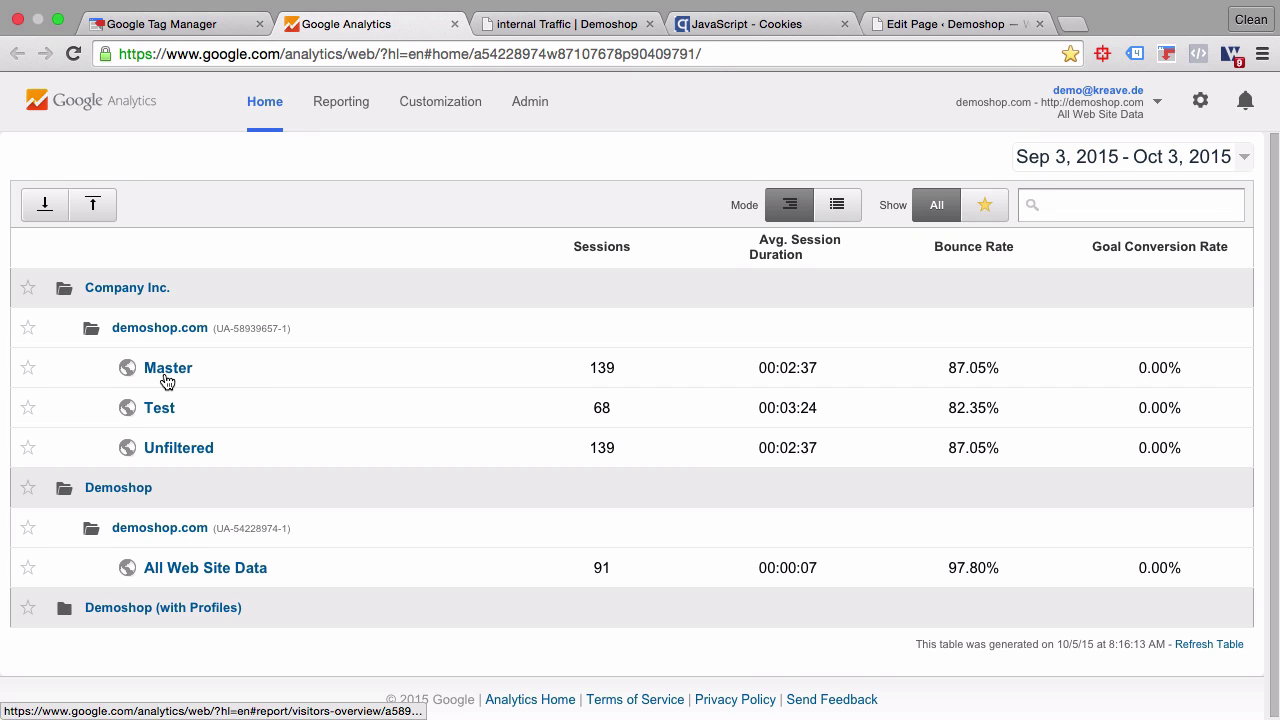
click(168, 370)
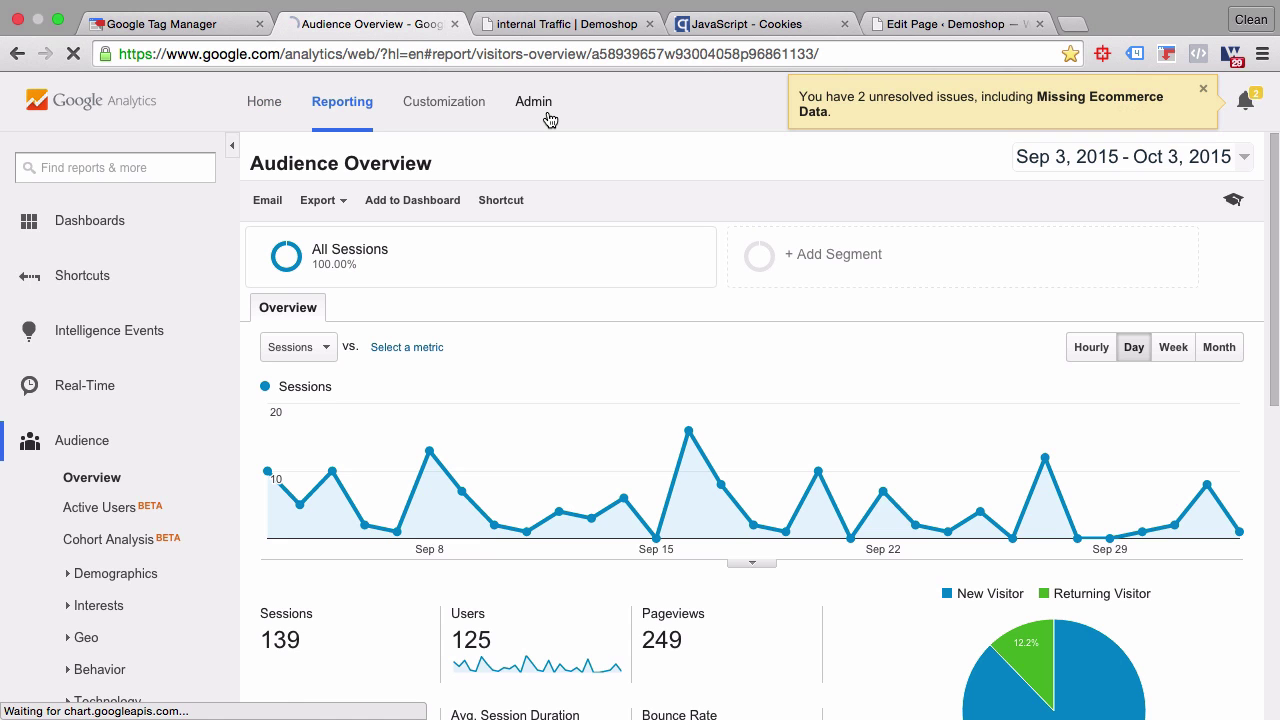
click(548, 118)
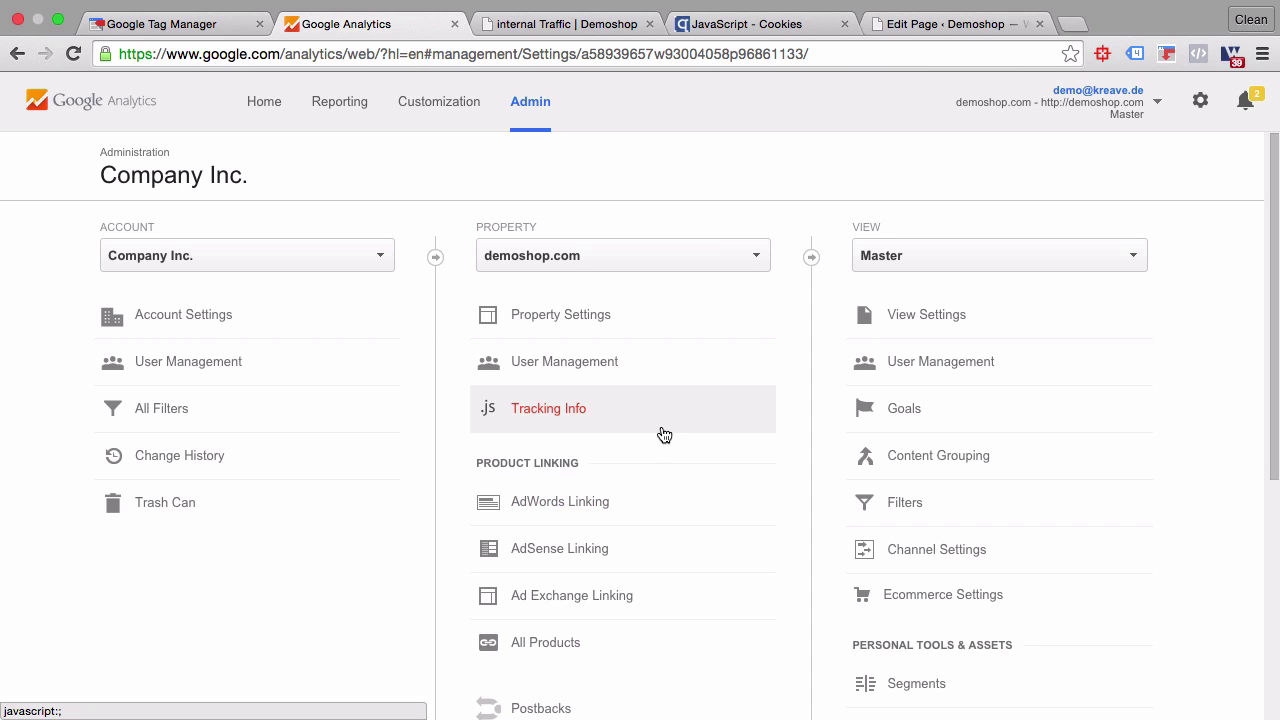
scroll(664, 434, down, 5)
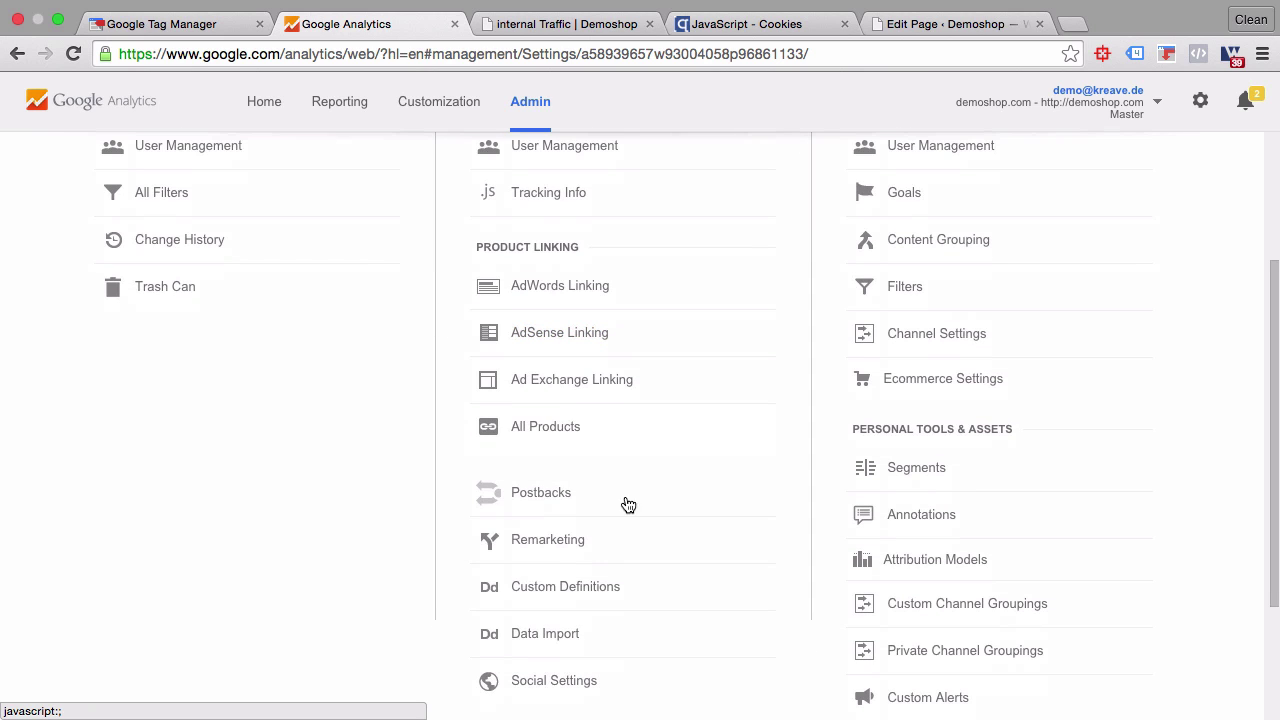
click(597, 600)
scroll(597, 600, down, 2)
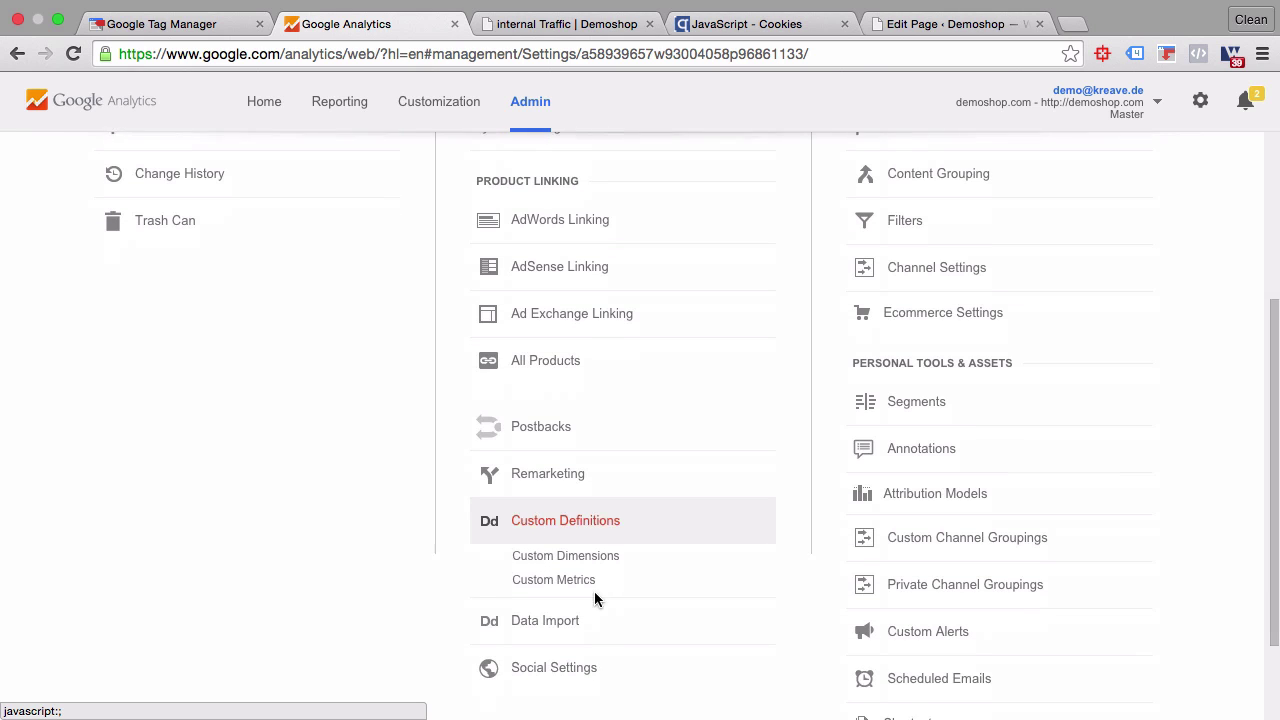
click(595, 537)
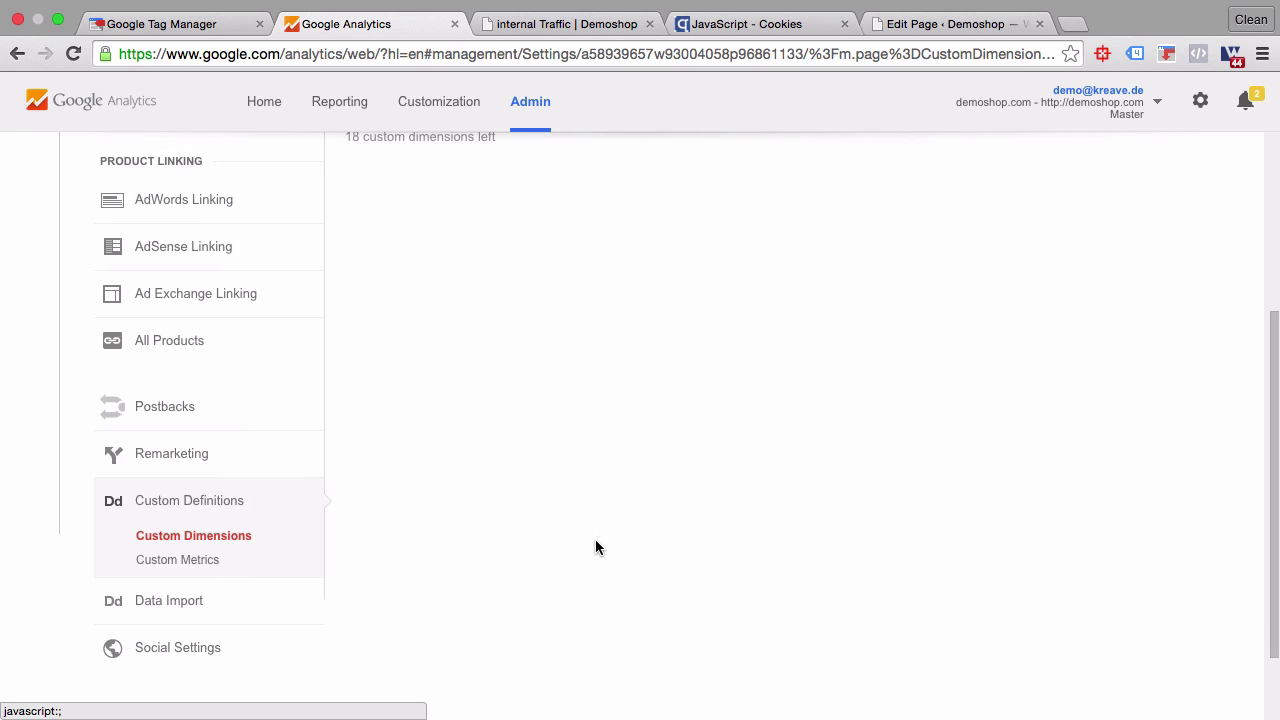
scroll(595, 547, up, 6)
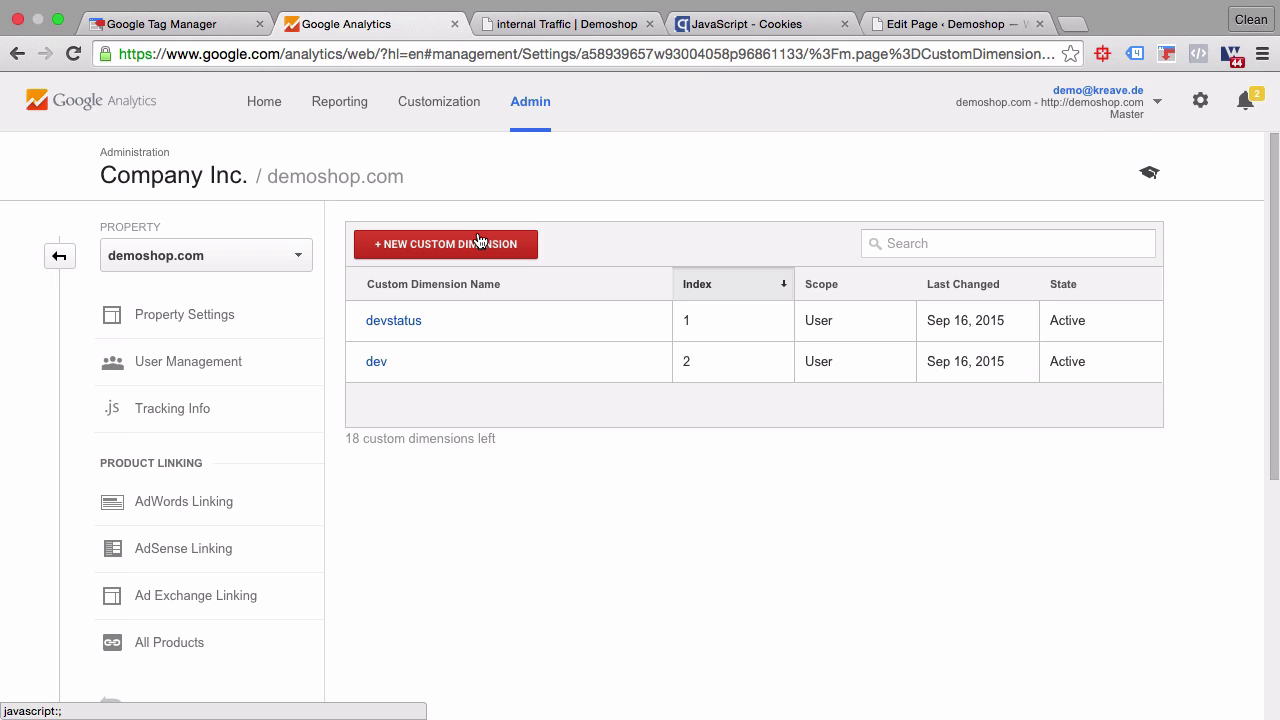
Step: Create a new custom dimension named internalTraffic with User scope
click(479, 241)
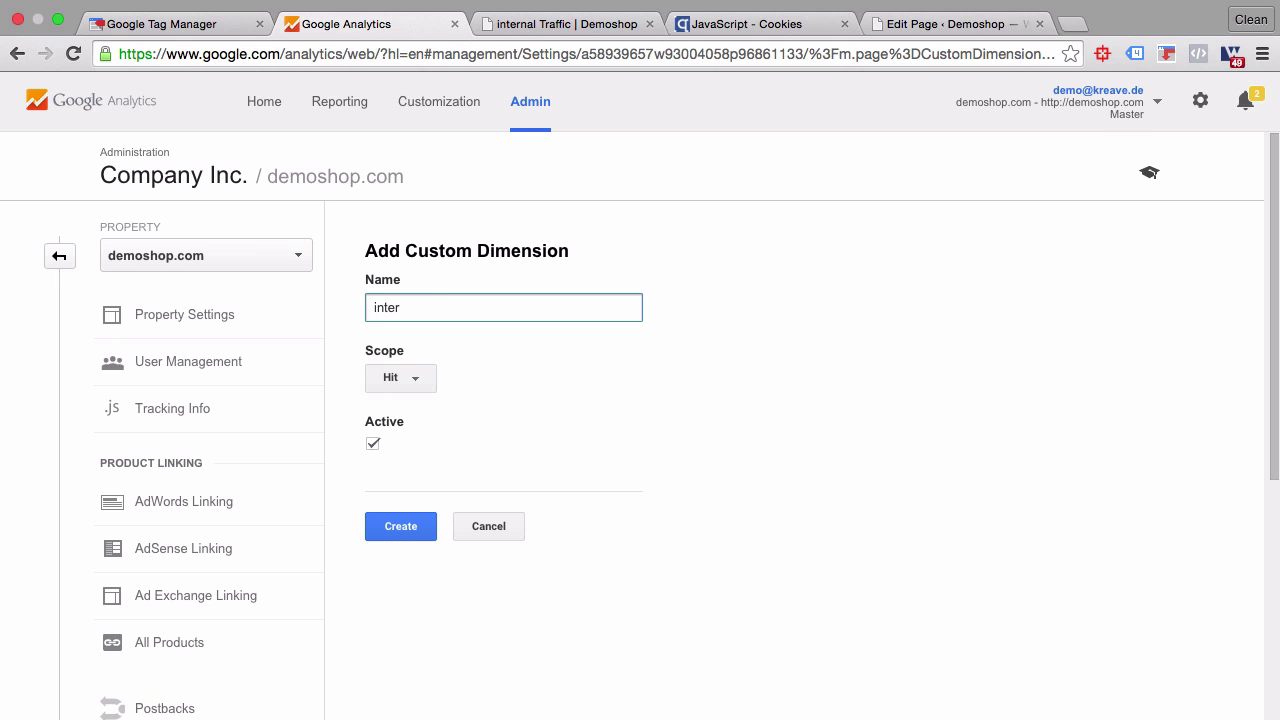
text(internalTraffic)
click(394, 390)
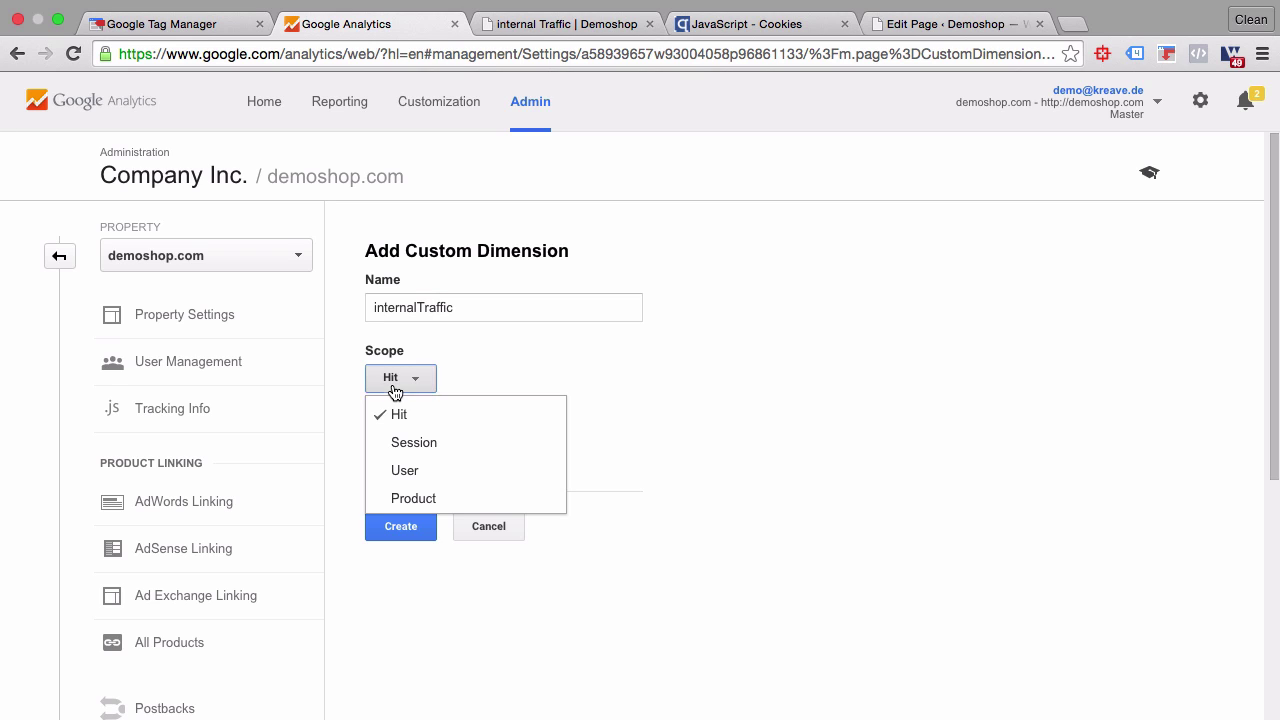
click(400, 476)
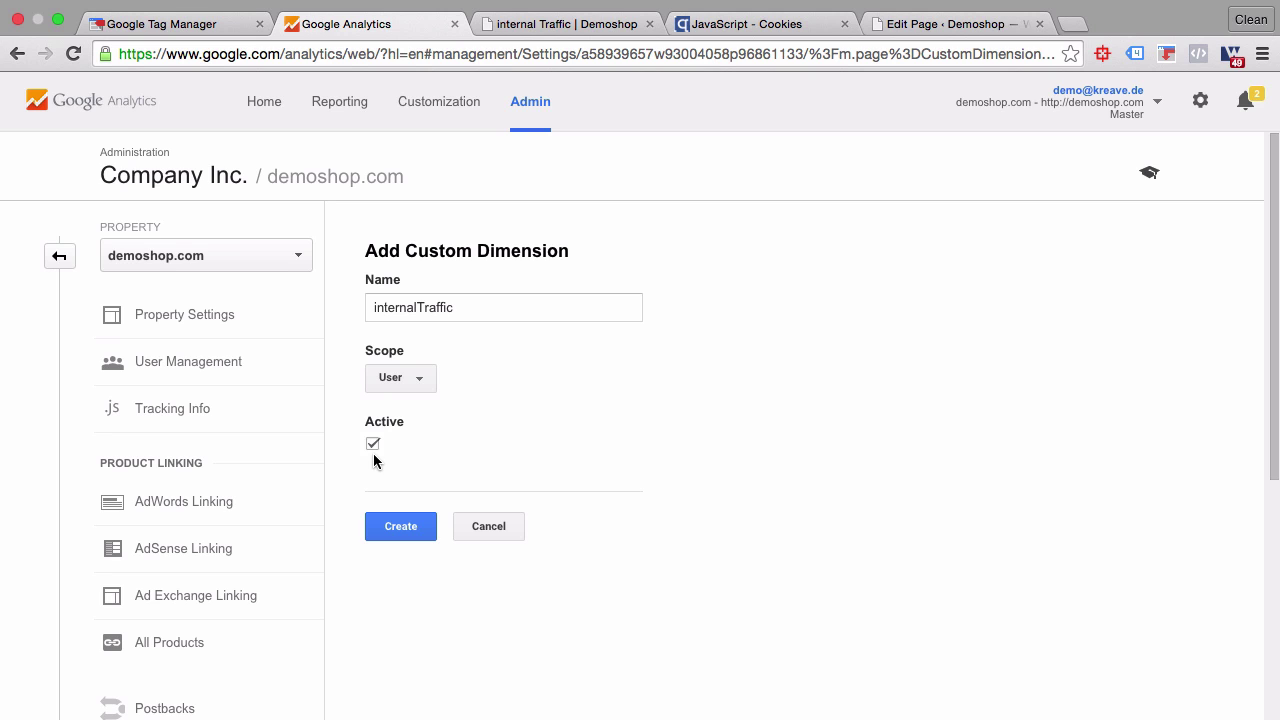
click(390, 530)
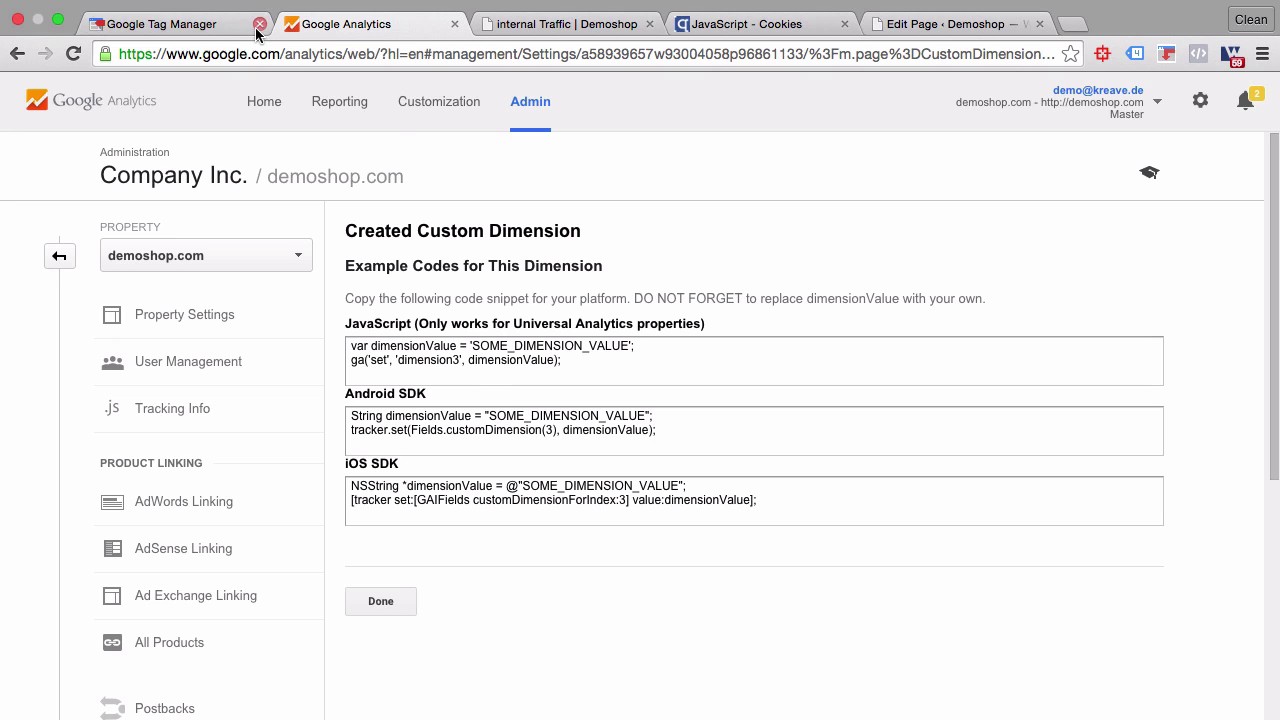
Step: Add custom dimension index 3 with value {{internalCookie}} to the pageview tag and save it on All Pages
click(203, 27)
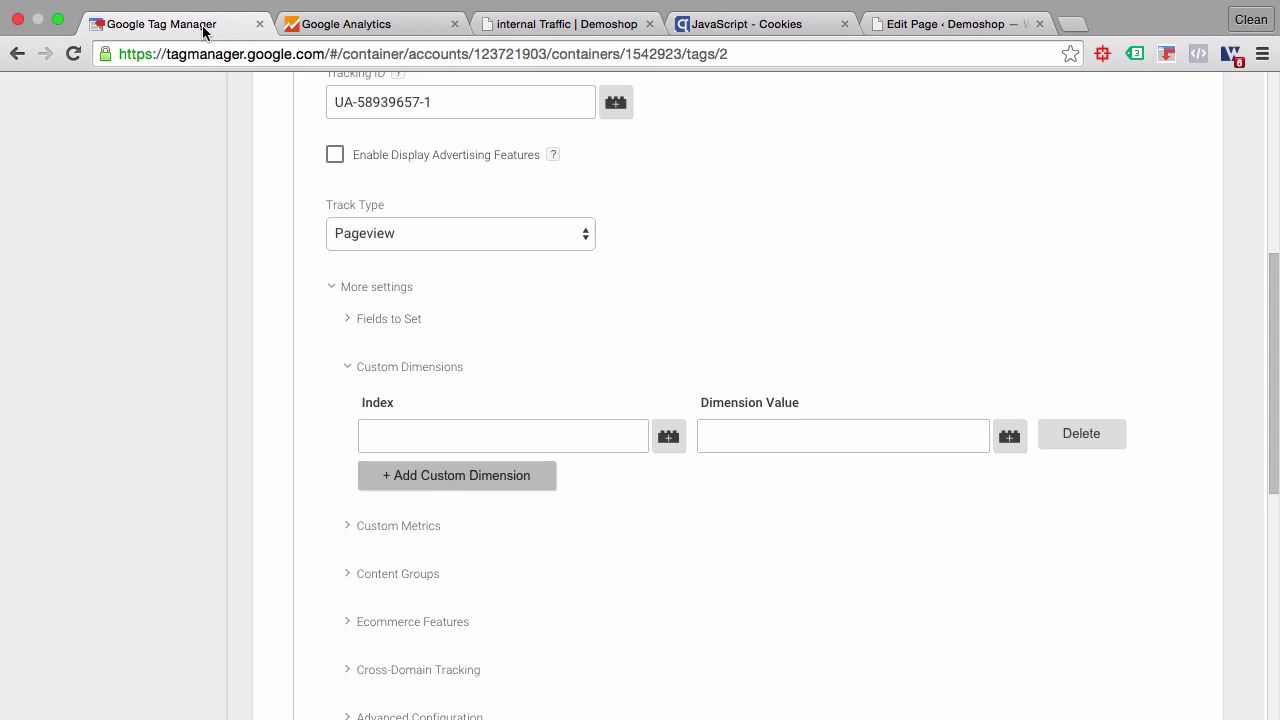
click(452, 433)
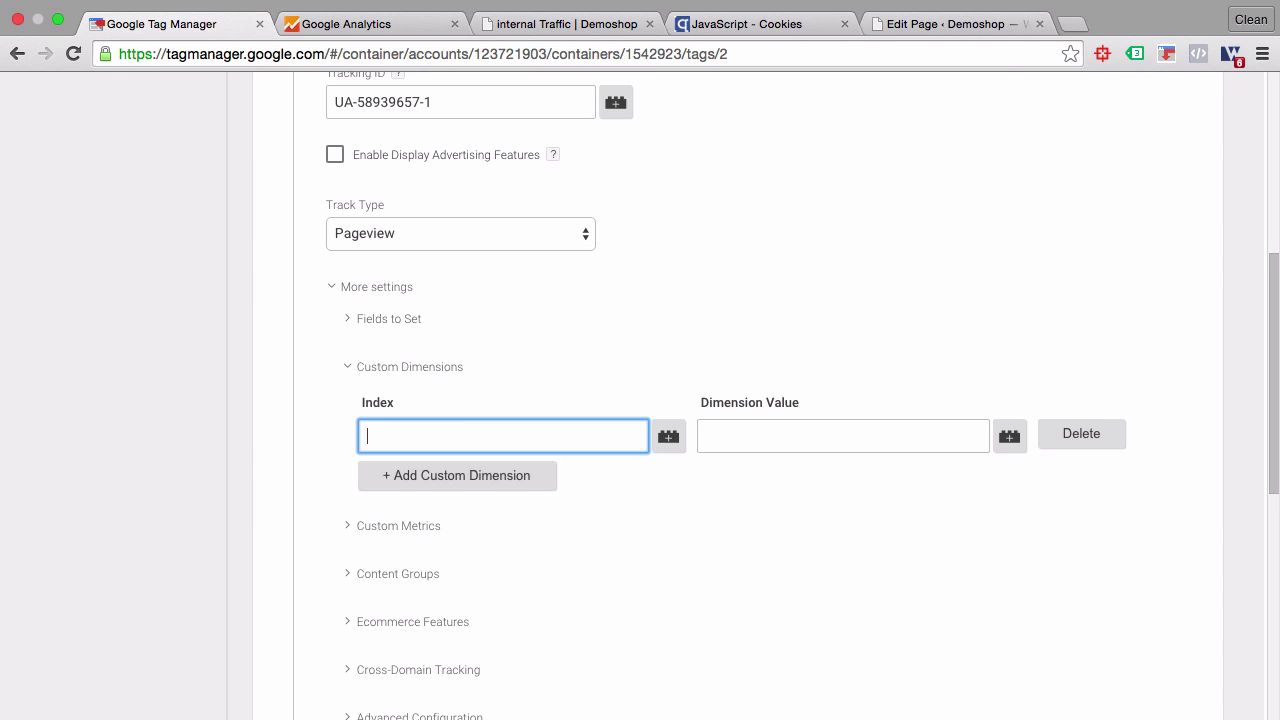
text(3)
click(860, 438)
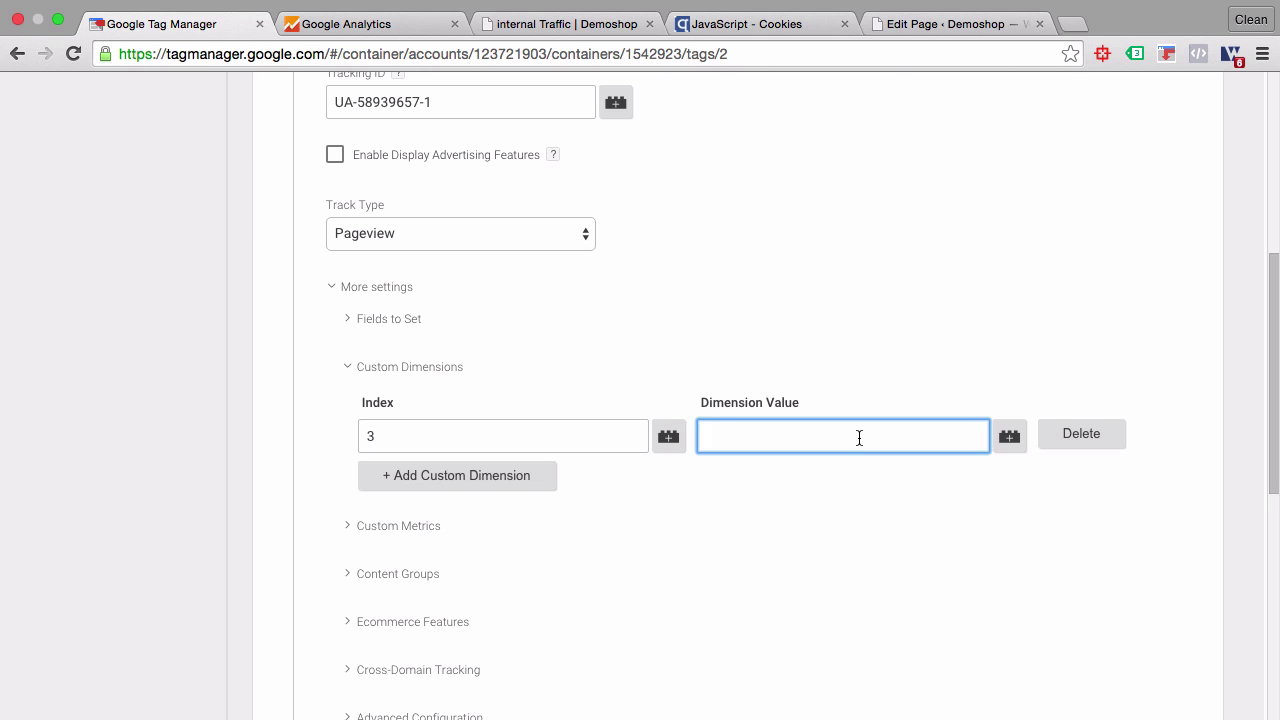
click(1007, 445)
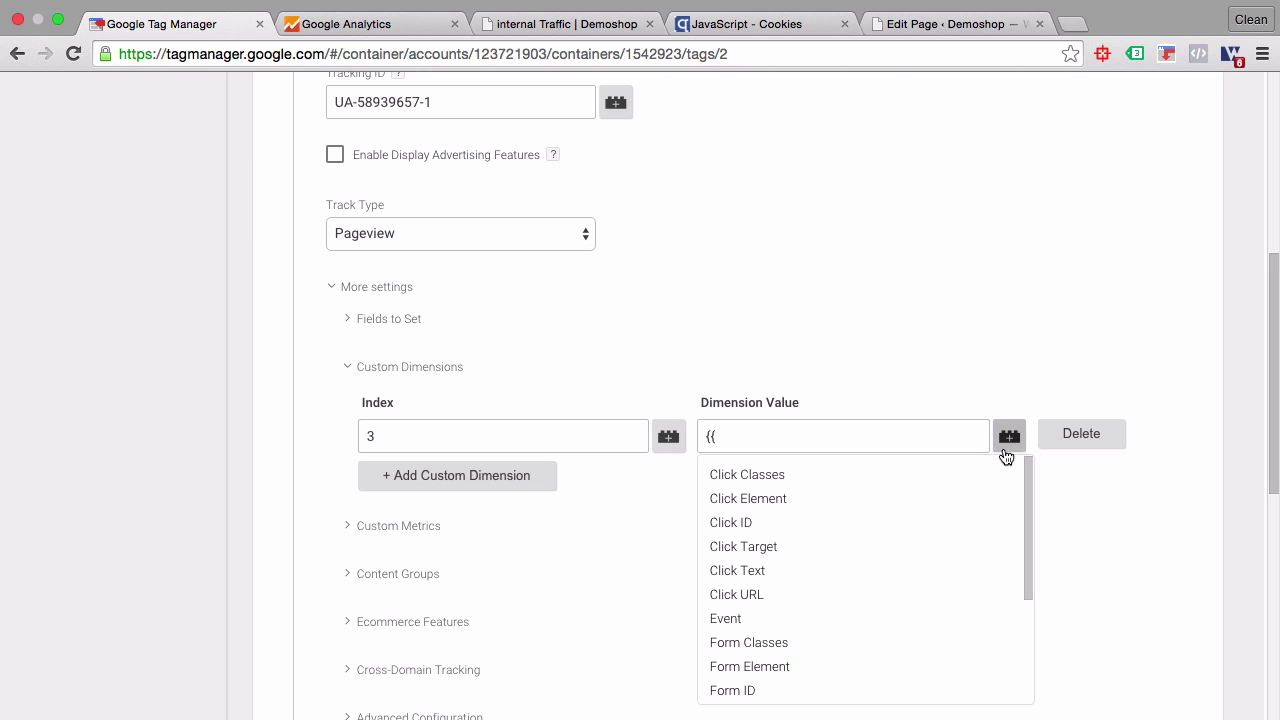
scroll(853, 556, down, 3)
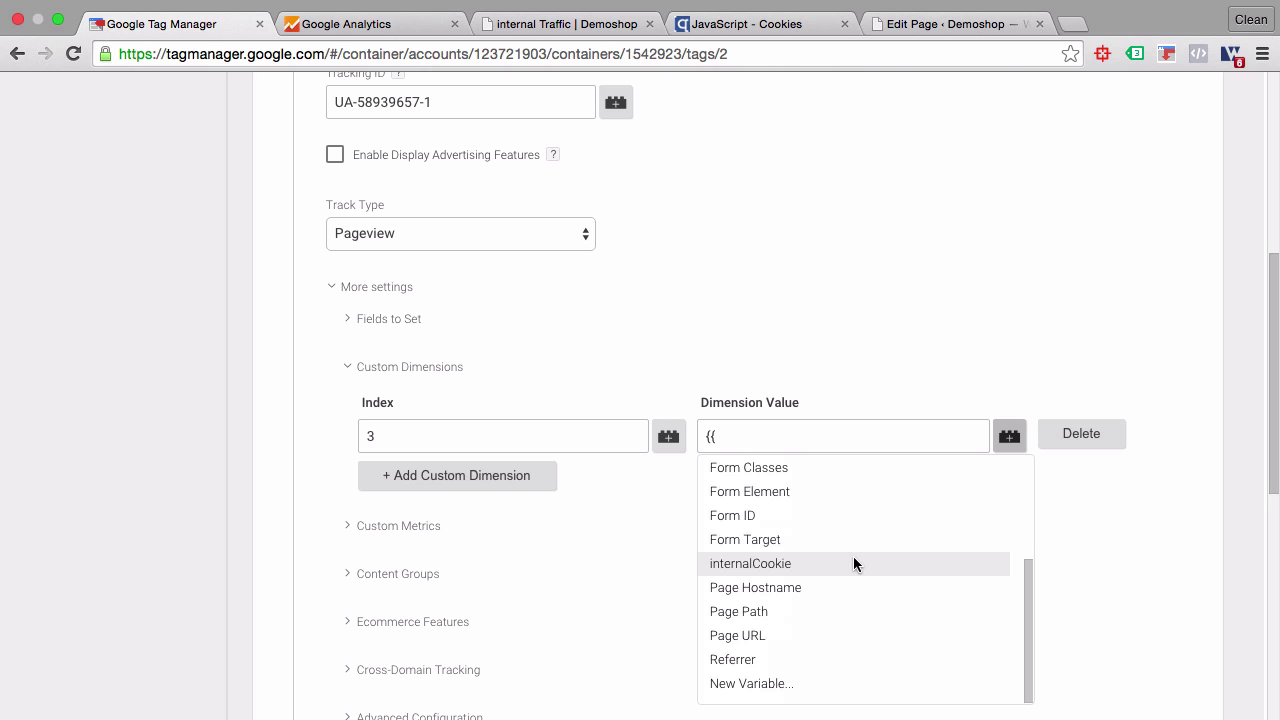
click(801, 564)
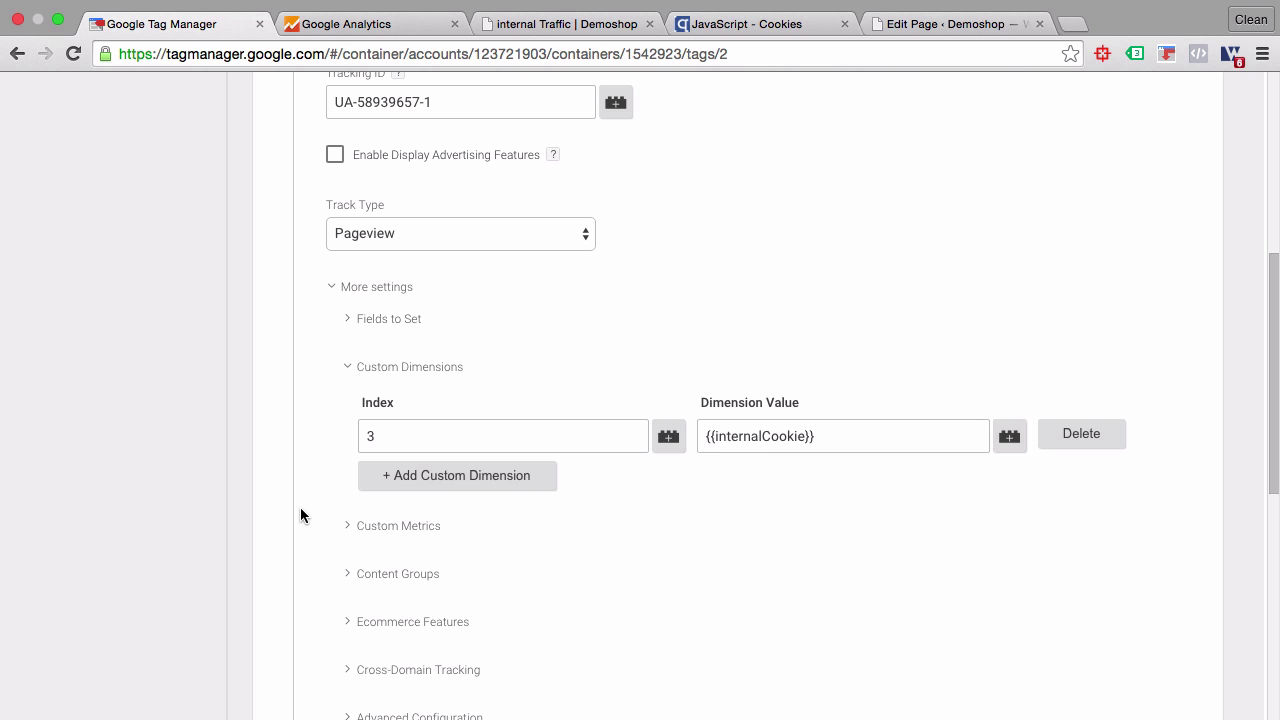
scroll(301, 515, down, 6)
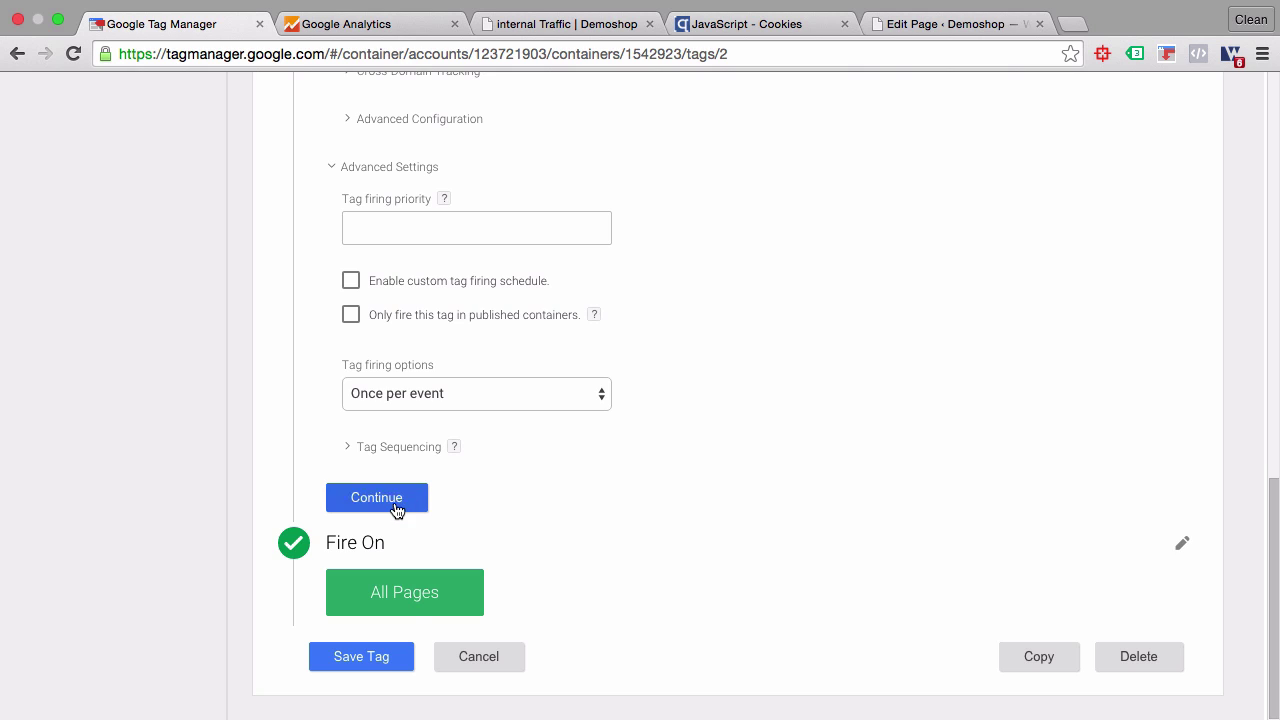
click(397, 510)
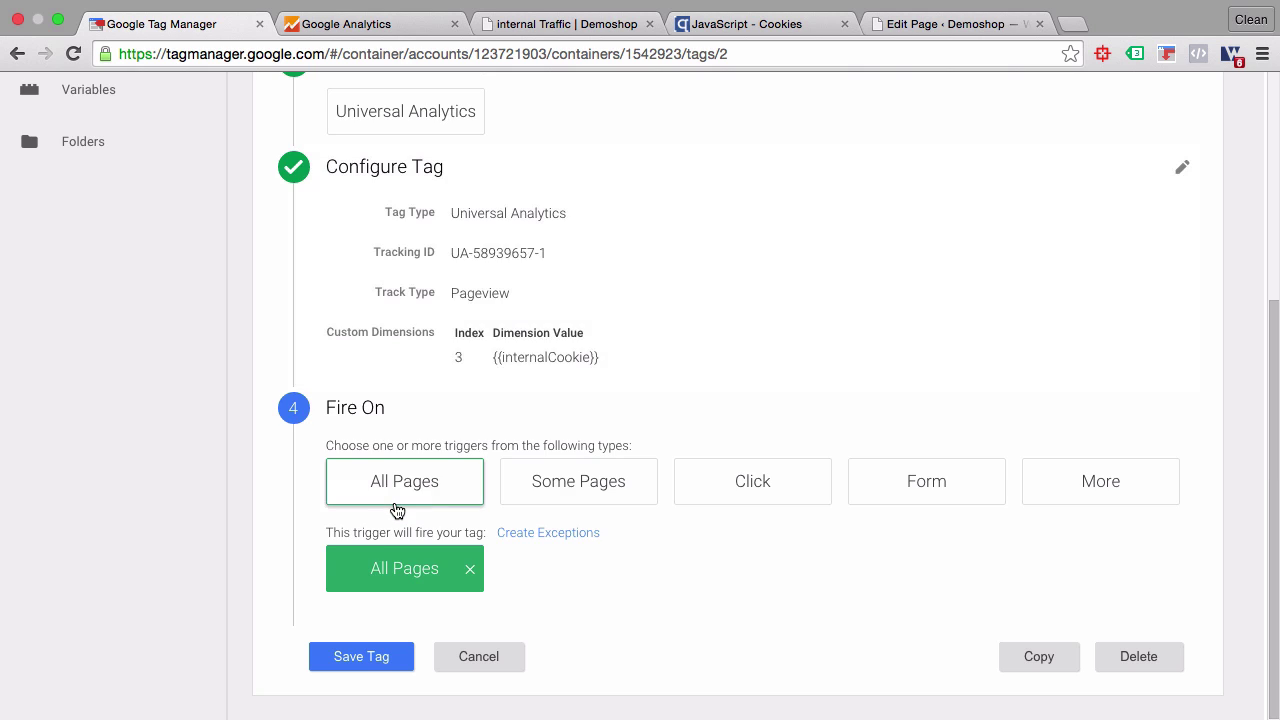
click(378, 652)
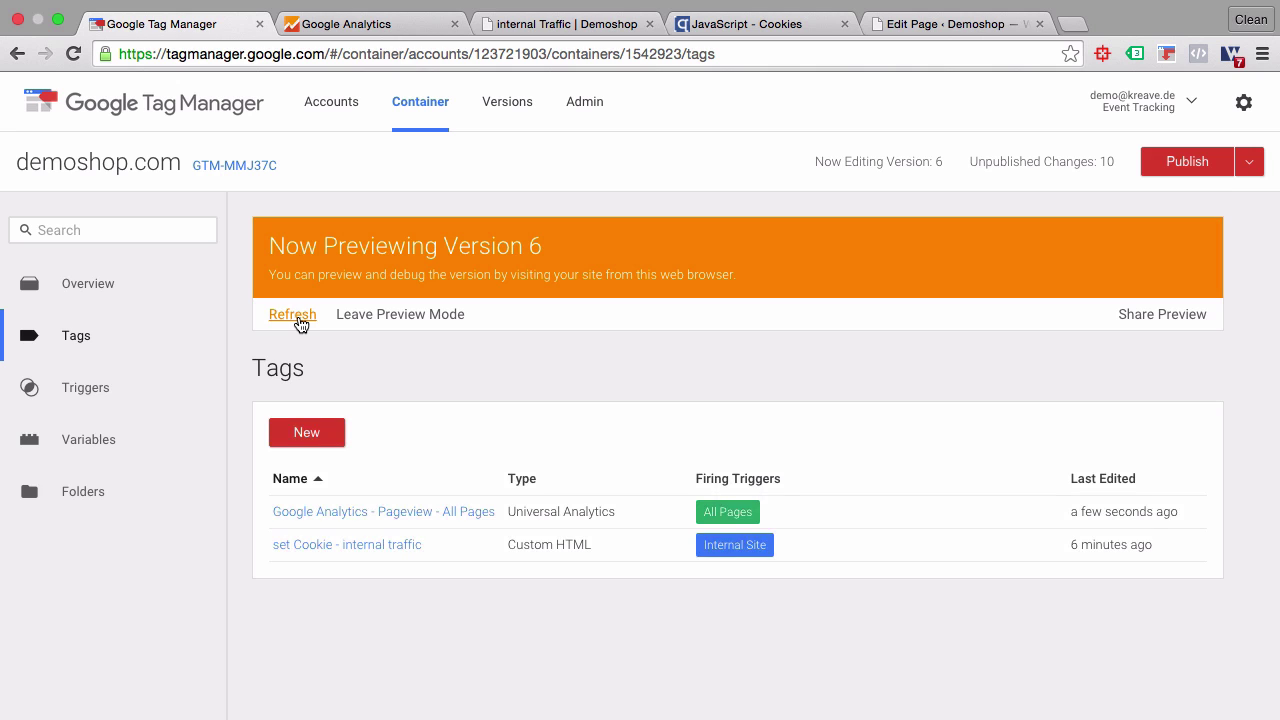
Step: Refresh the GTM preview and reload the internal Traffic page
click(298, 318)
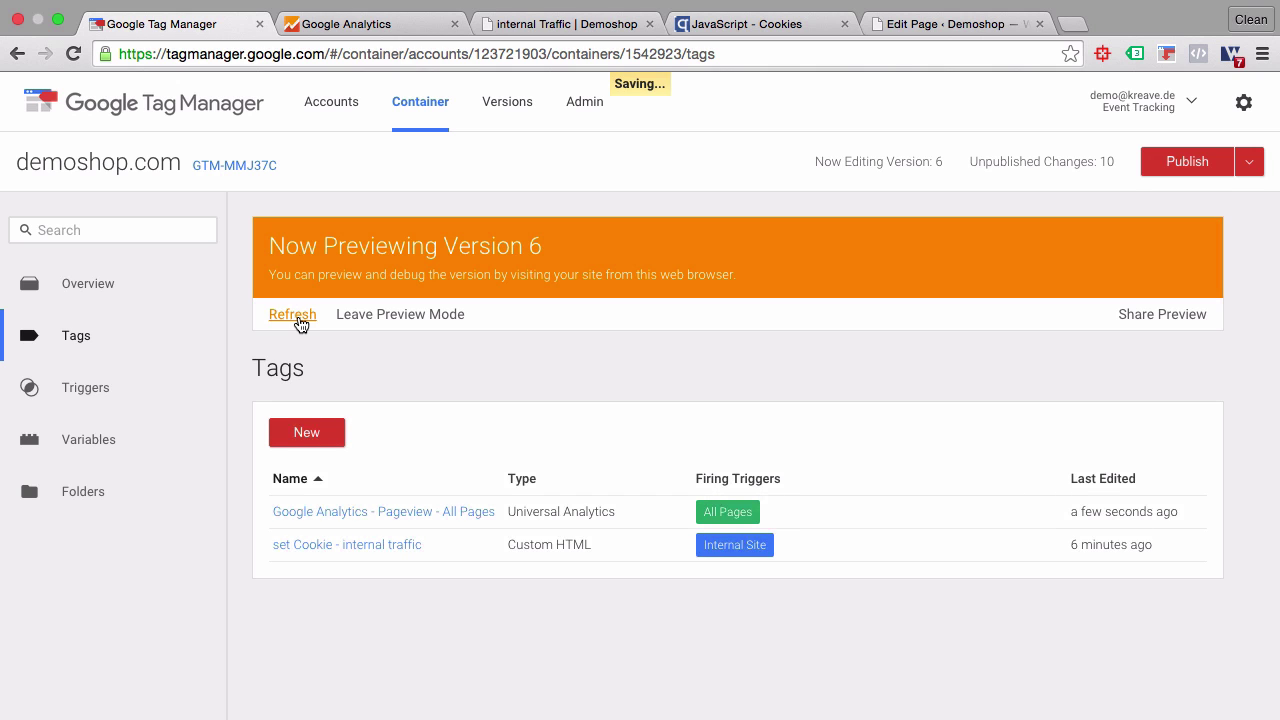
click(498, 26)
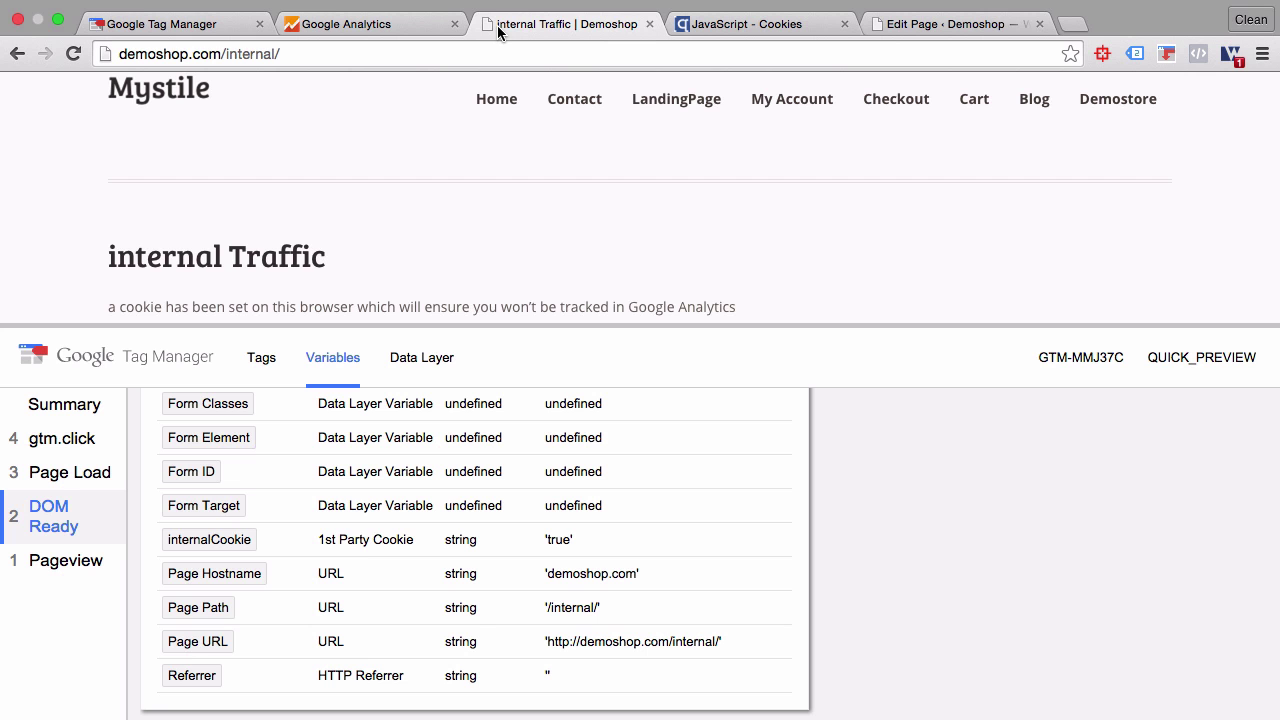
click(76, 54)
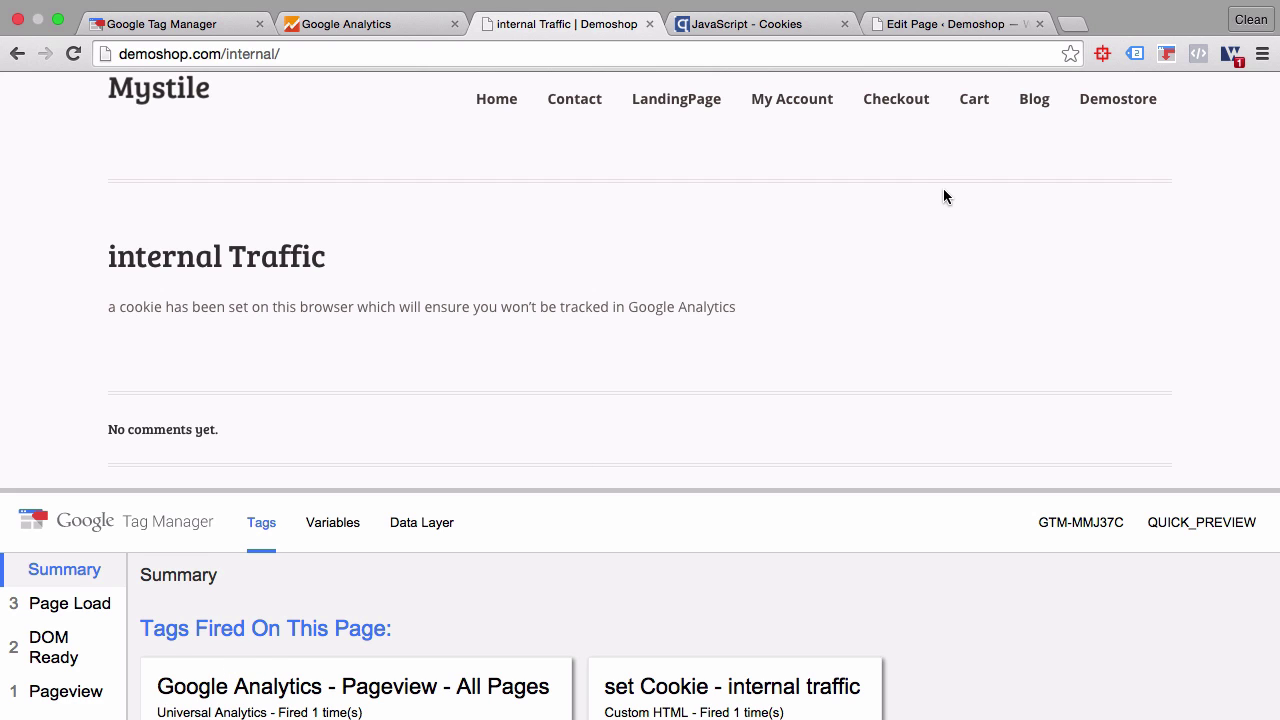
Step: In Tag Assistant, confirm the Google Analytics pageview sends Custom Dimension 3 as true
click(1136, 54)
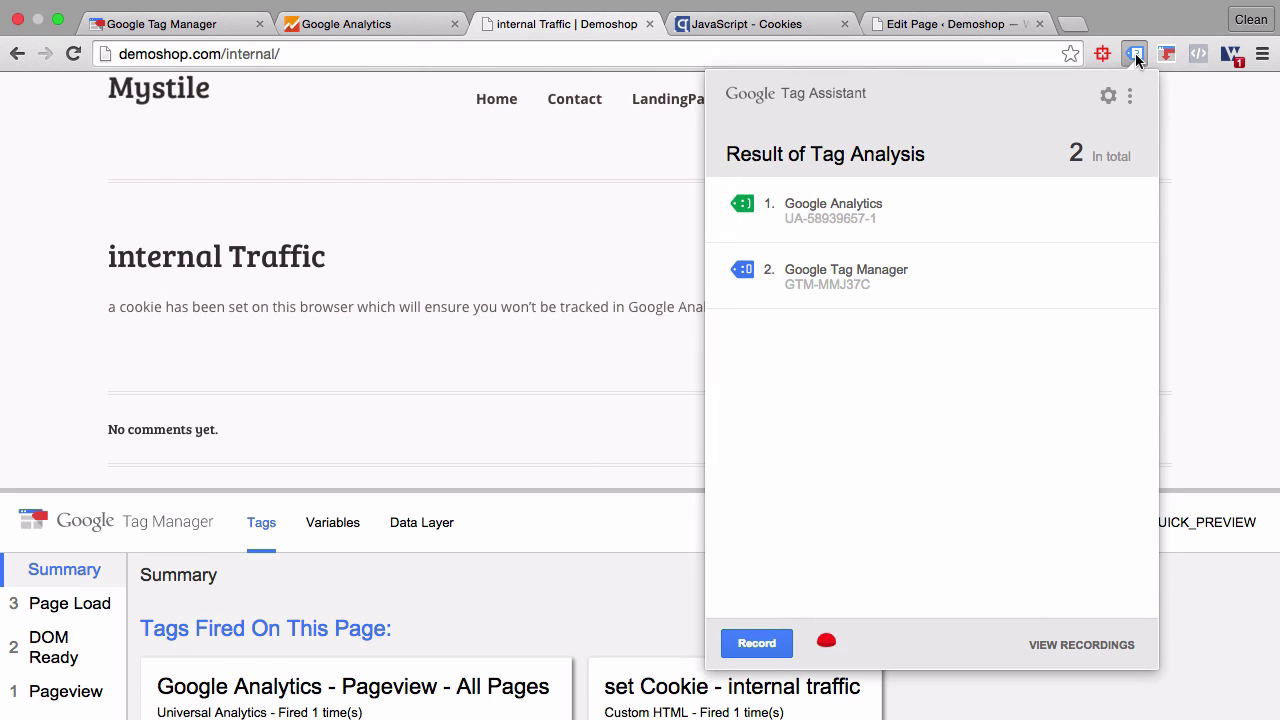
click(912, 213)
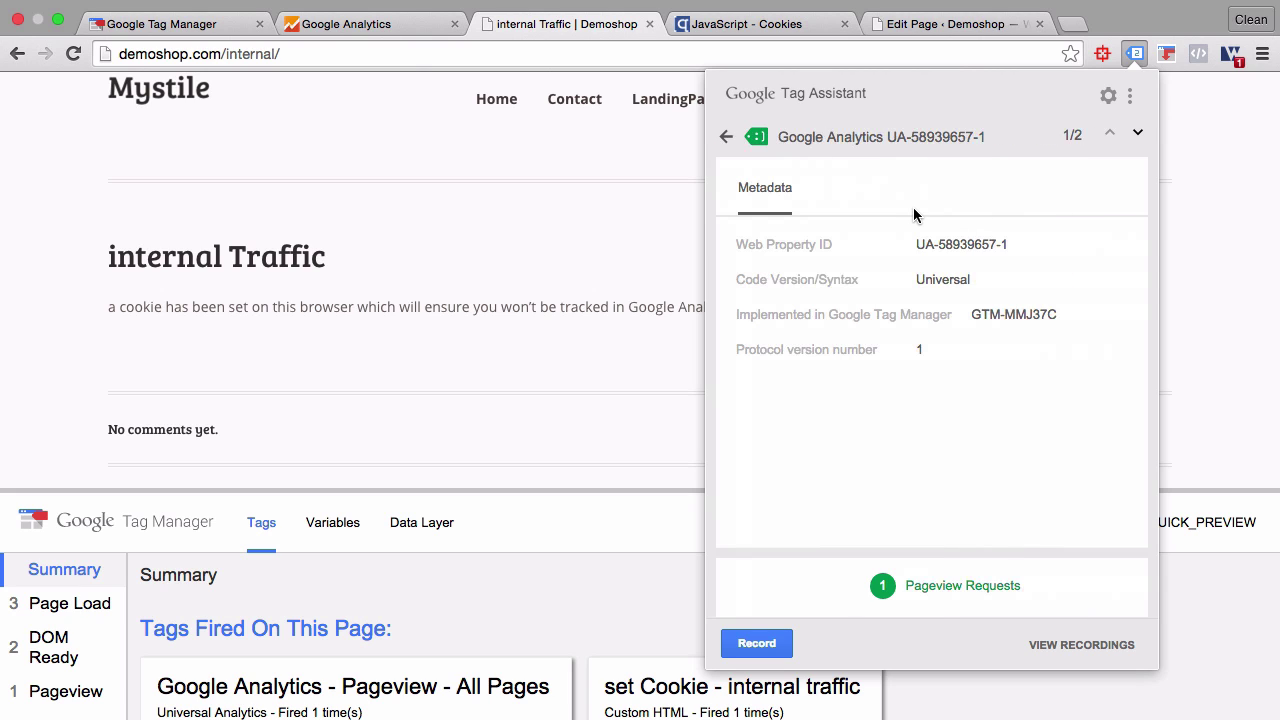
click(952, 583)
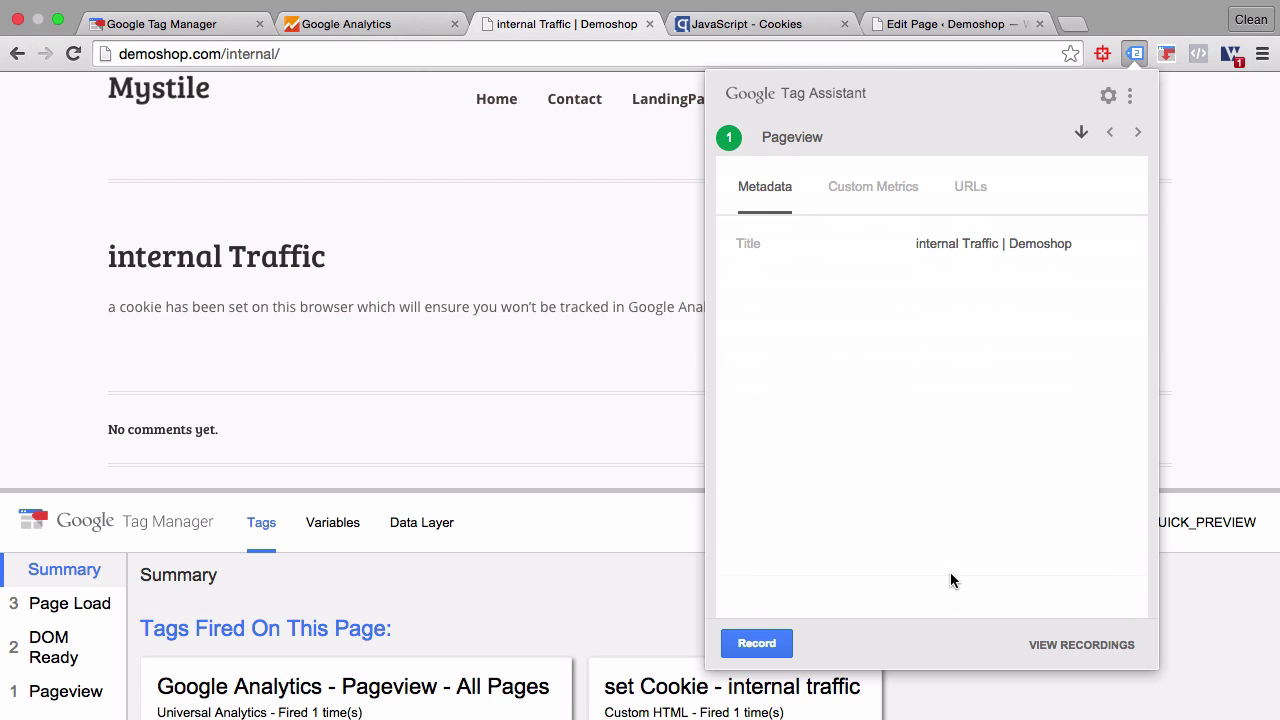
click(897, 192)
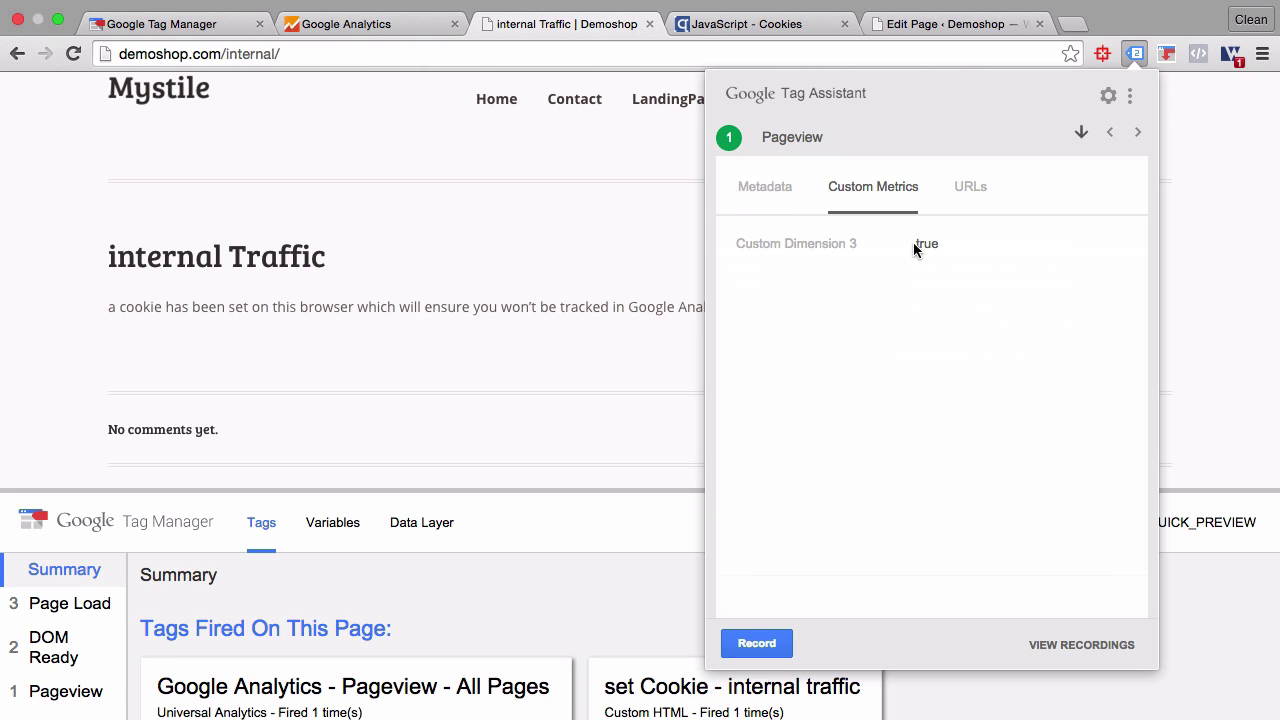
click(475, 208)
Step: Return to the shop home page and open Chrome Developer Tools
click(484, 104)
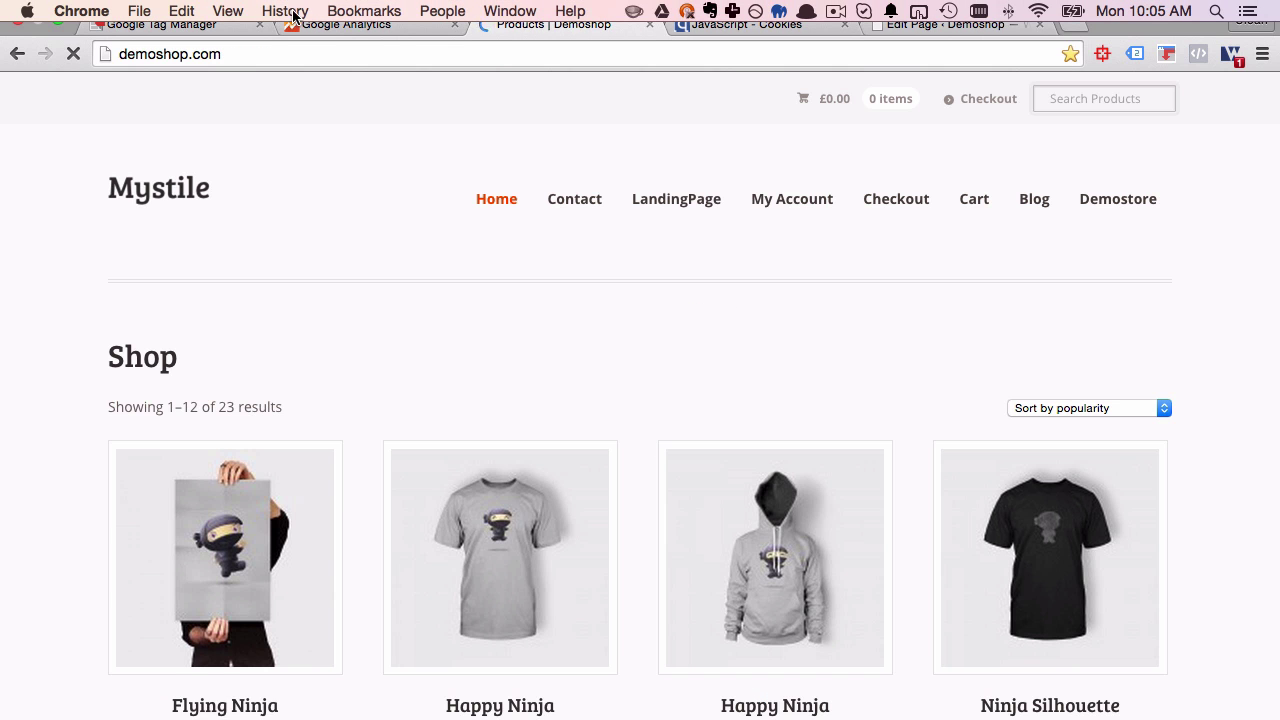
click(228, 10)
mouse_move(420, 242)
click(548, 265)
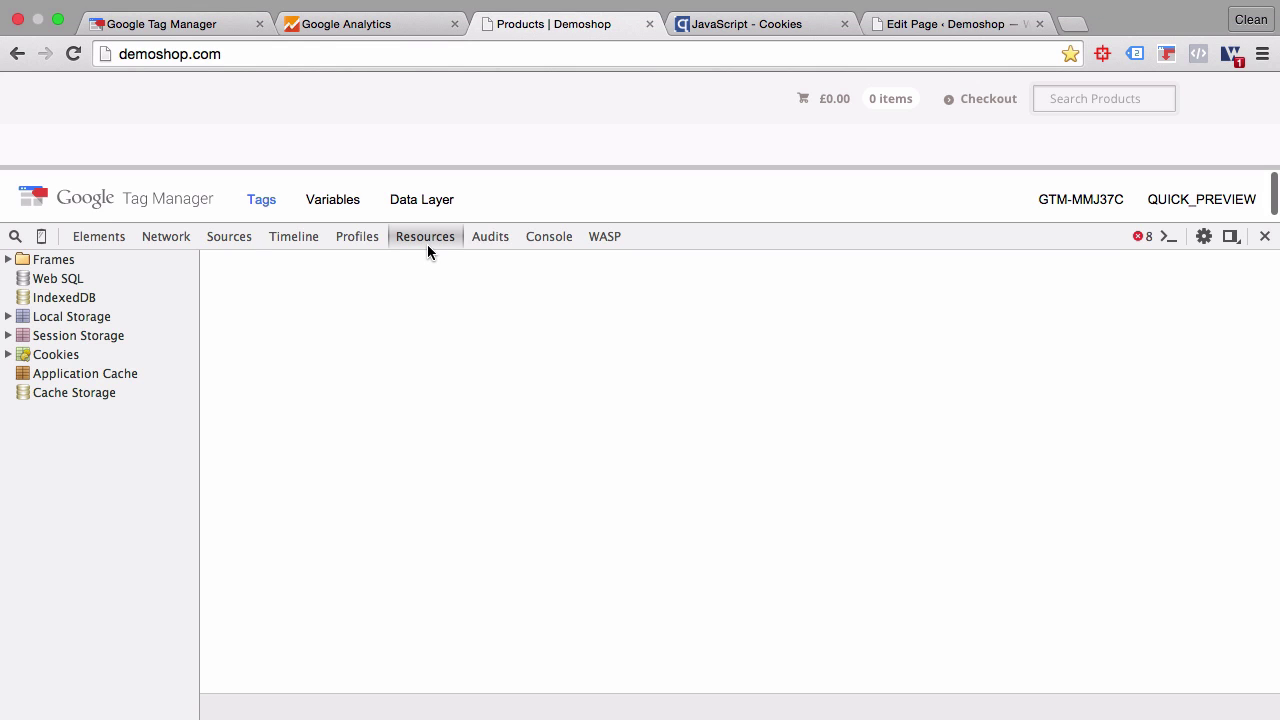
Step: Delete the 'internal' cookie under Cookies > demoshop.com
click(8, 356)
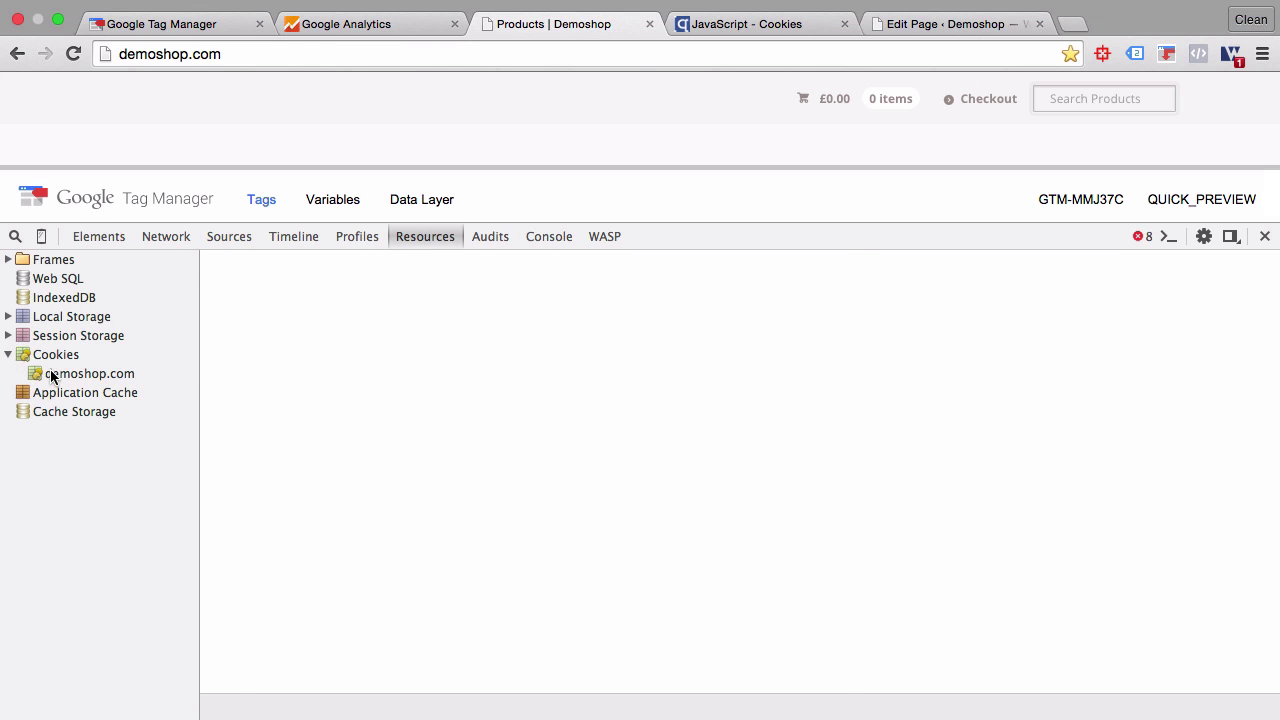
click(52, 374)
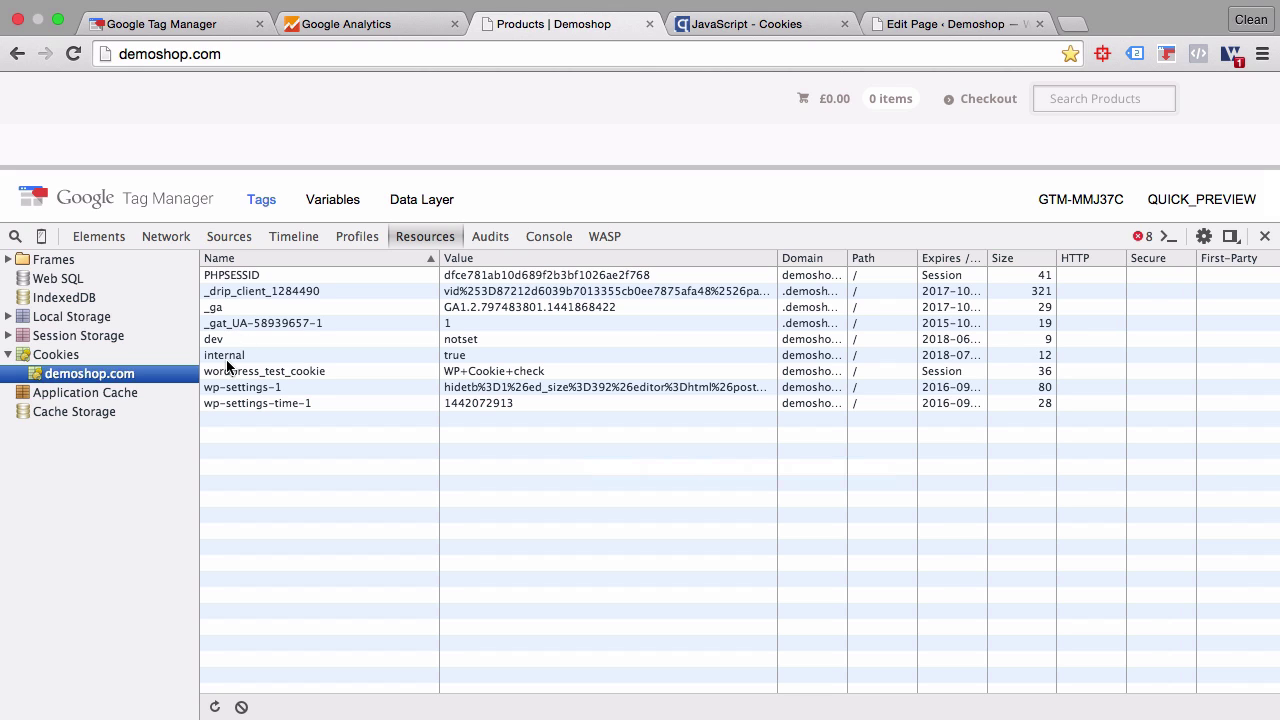
click(227, 361)
click(267, 707)
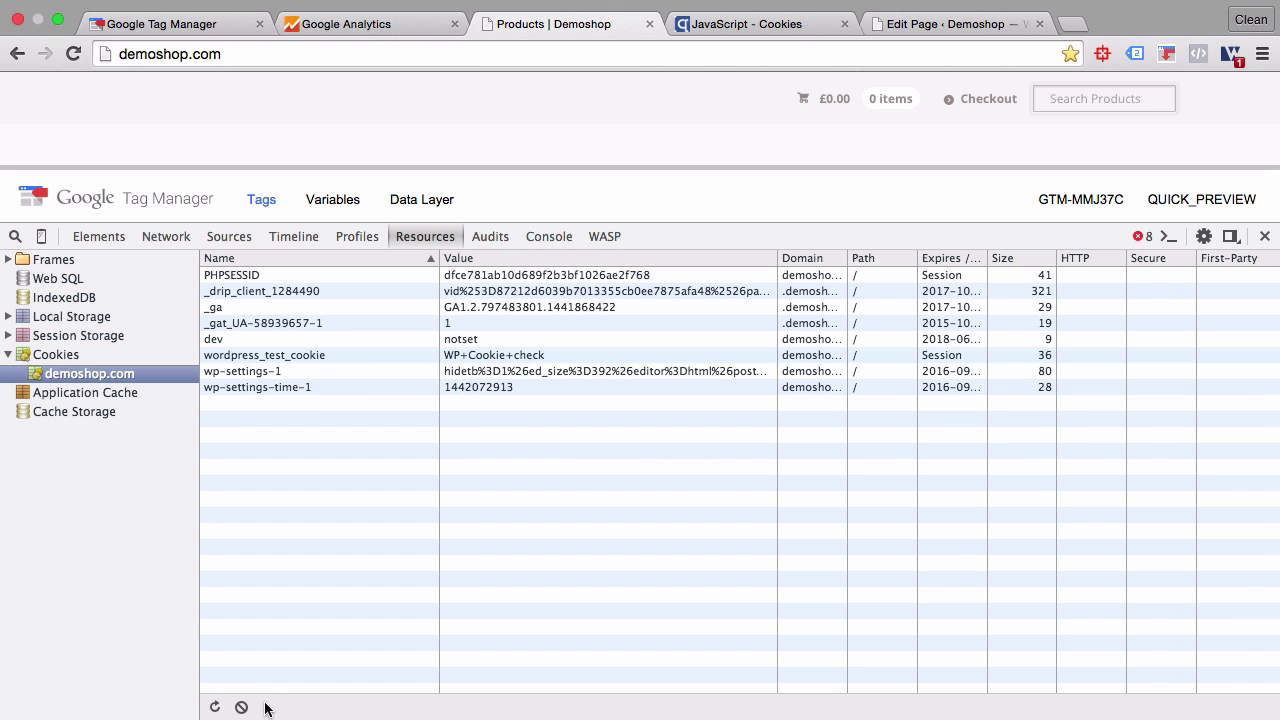
Step: Reload the cookie-free shop page and confirm its pageview request carries no custom dimension
click(1265, 237)
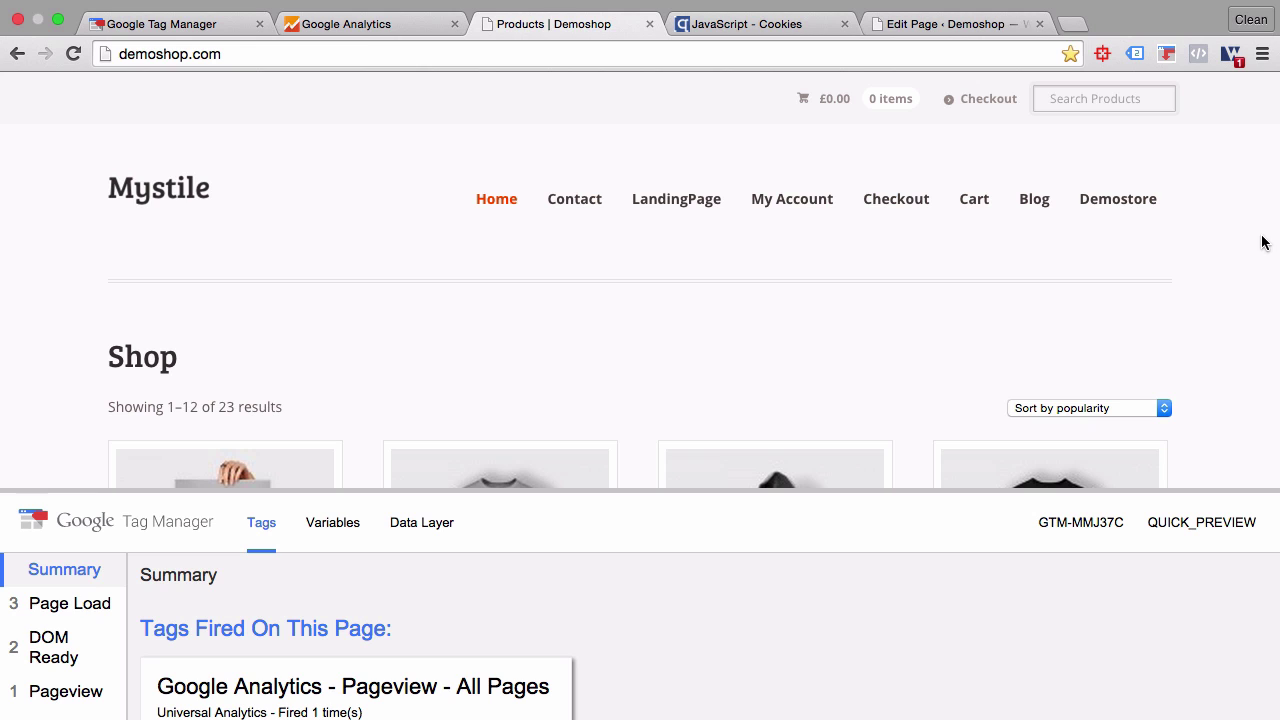
click(722, 337)
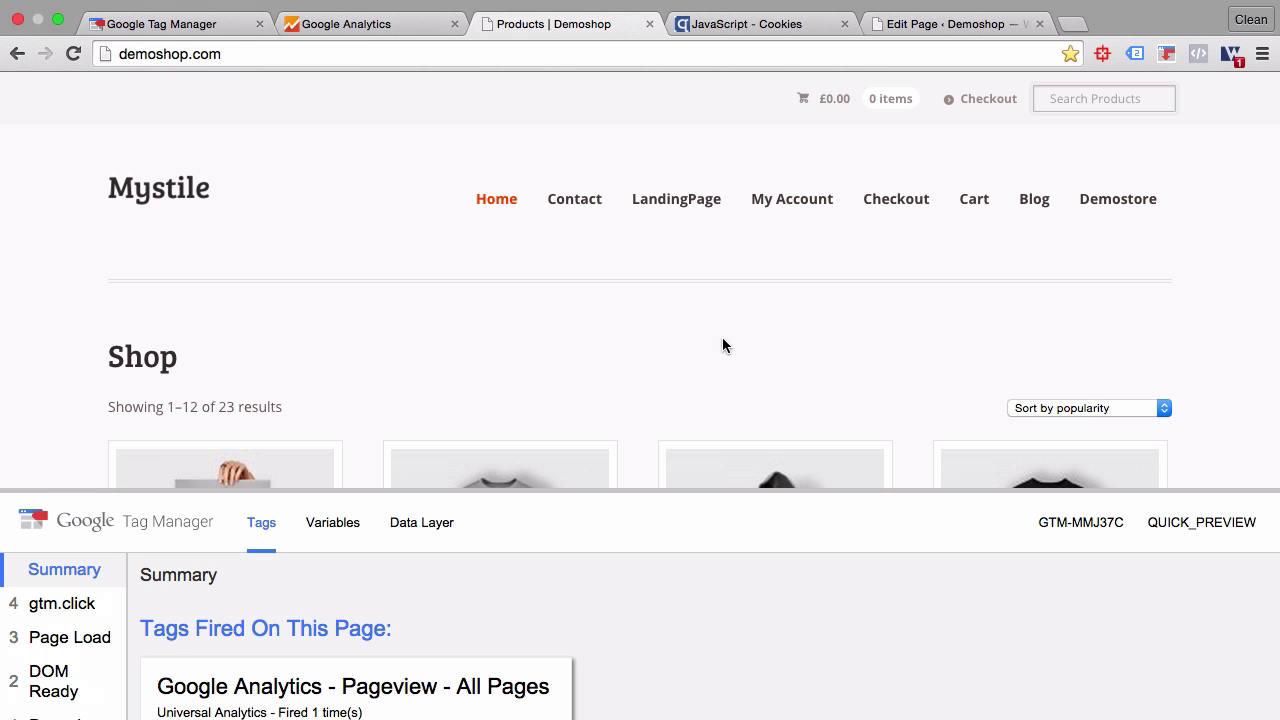
click(68, 53)
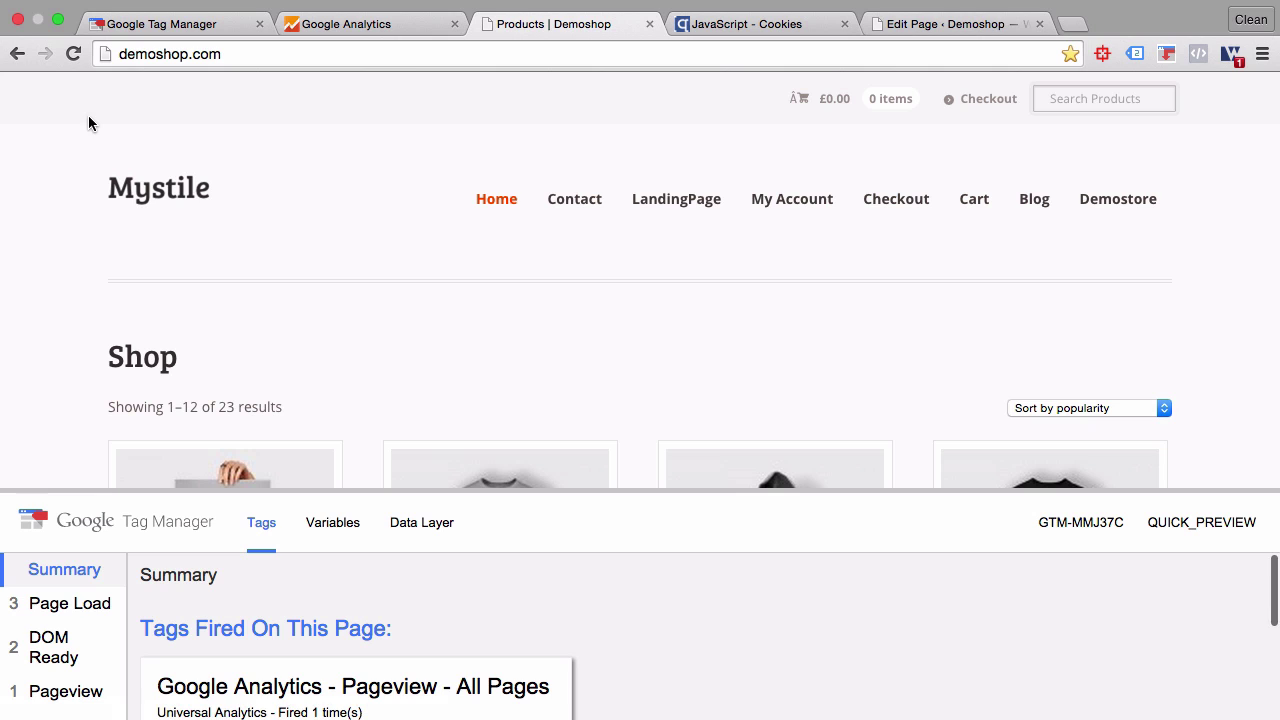
click(1133, 55)
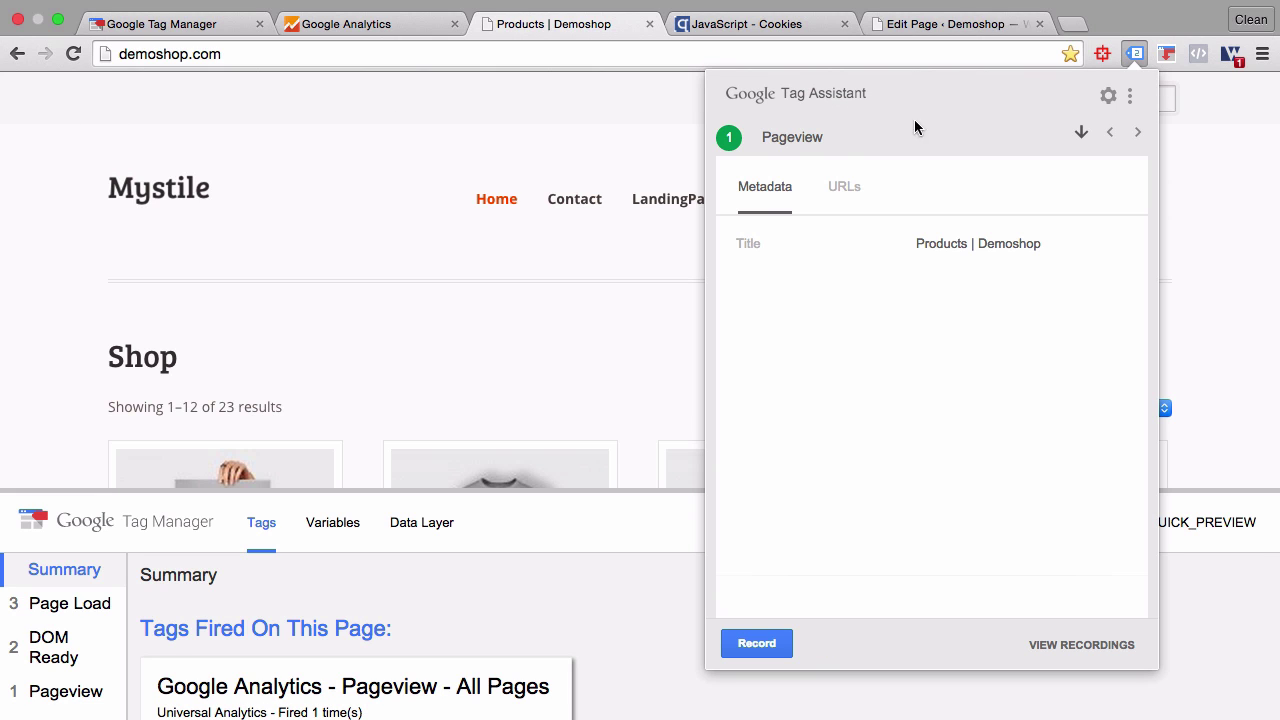
click(1082, 134)
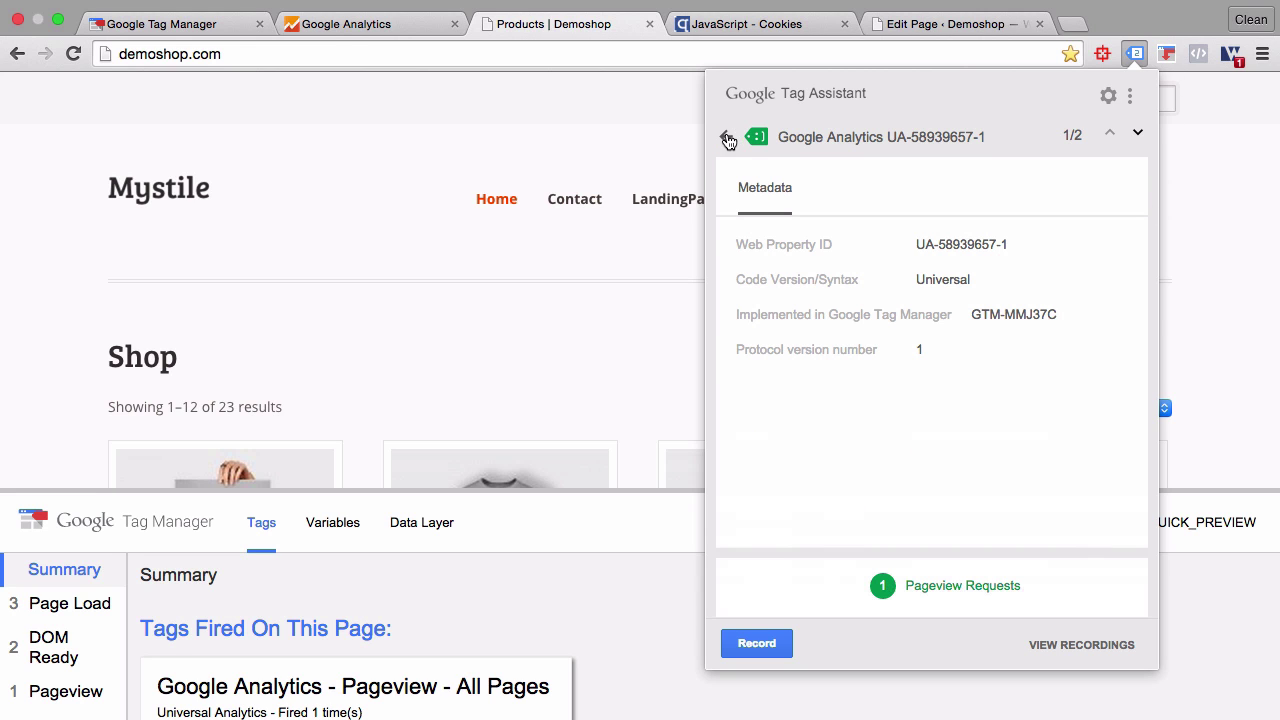
click(726, 136)
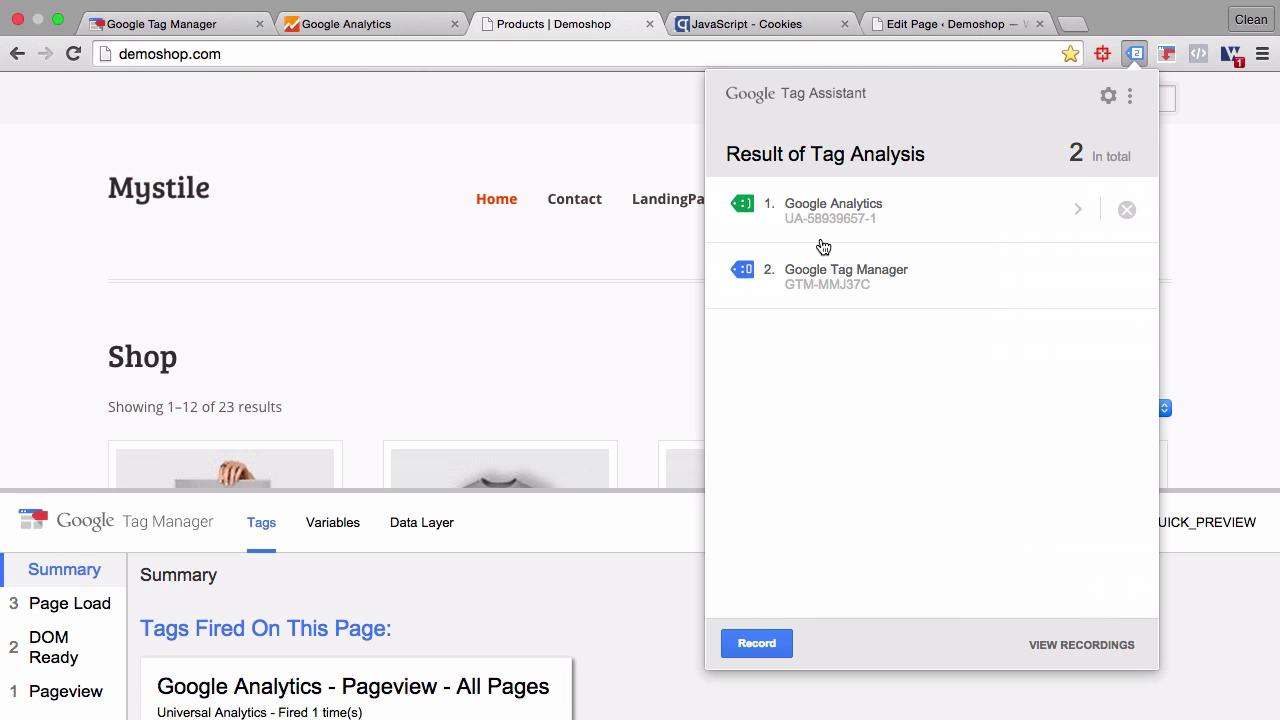
click(858, 214)
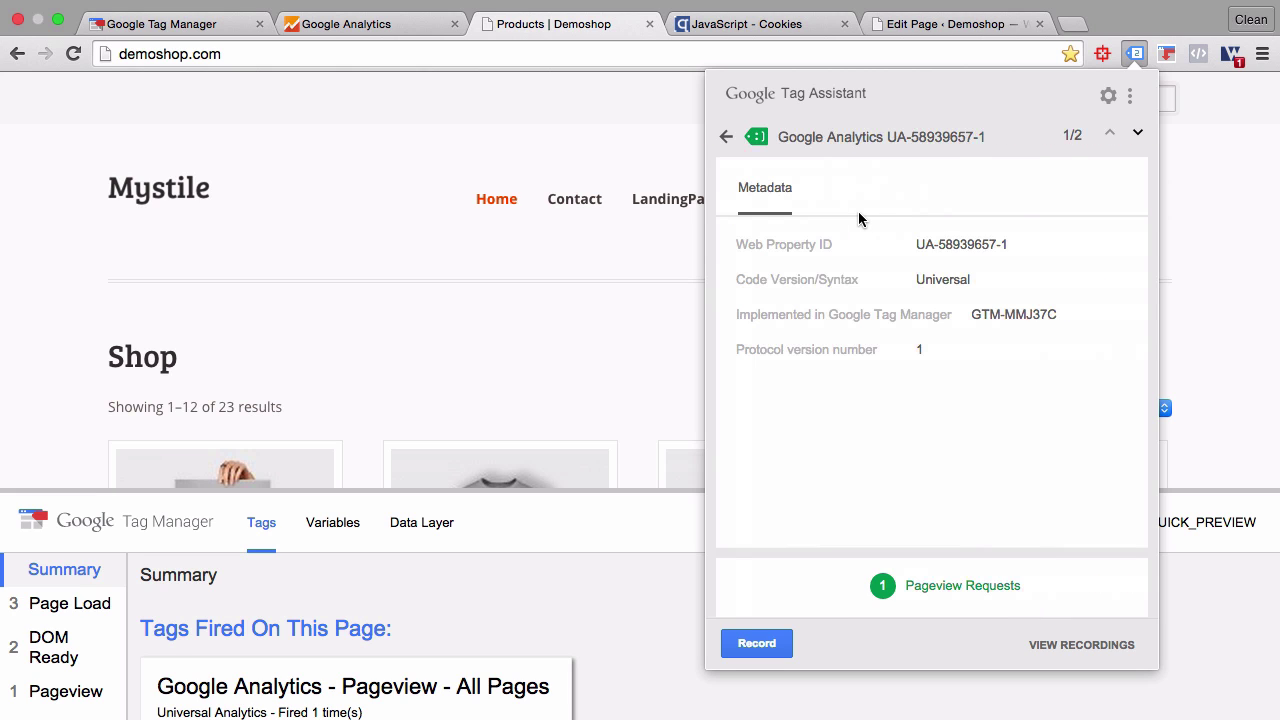
click(934, 592)
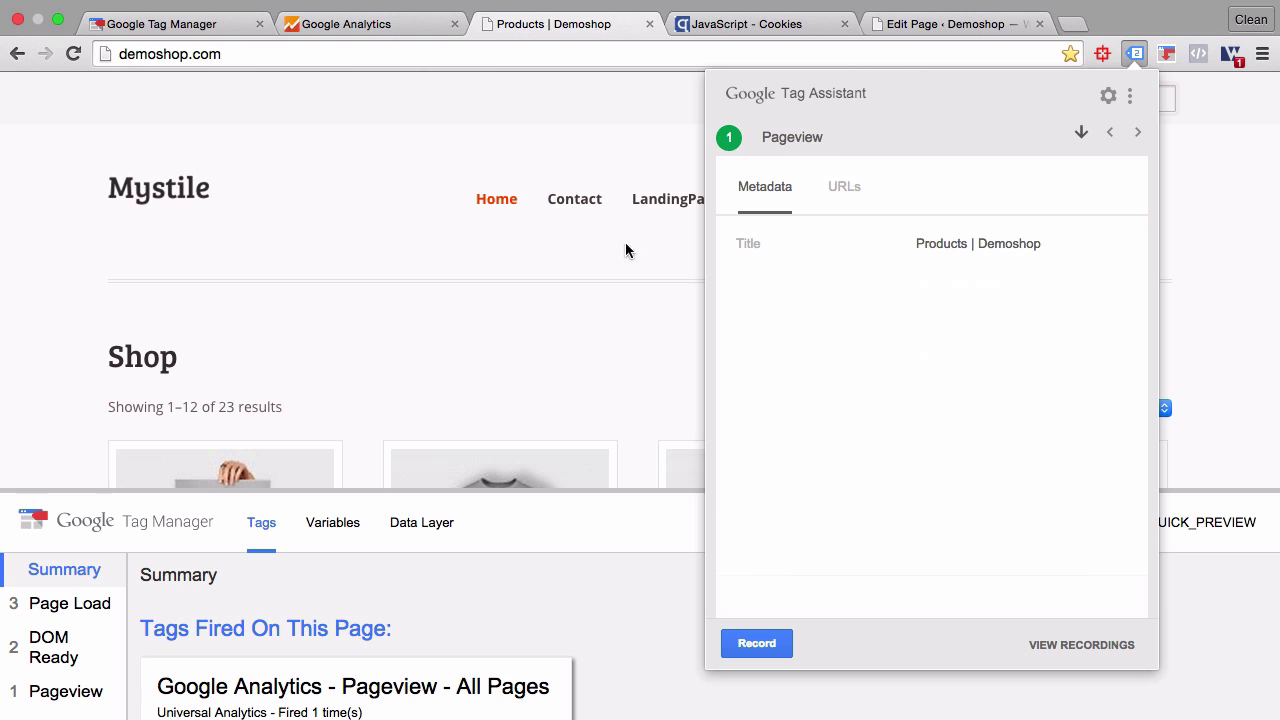
click(432, 300)
Step: Load demoshop.com/internal/ to set the internal cookie again
click(270, 60)
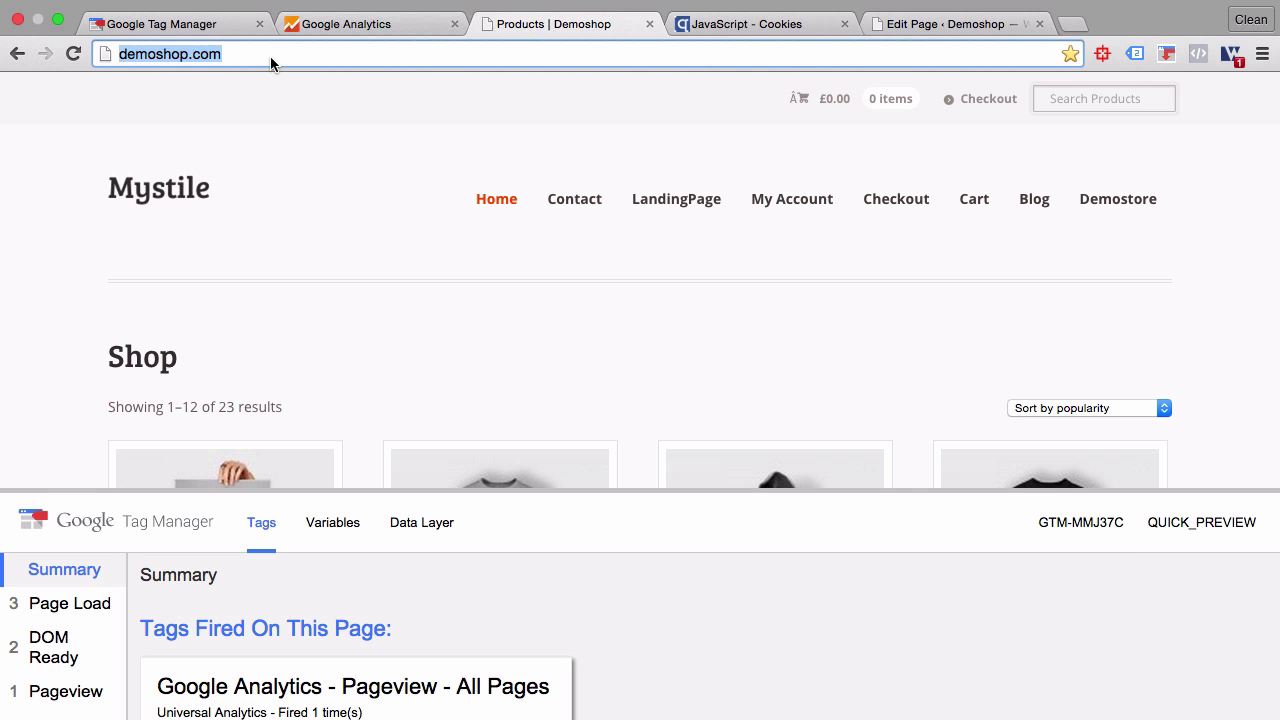
click(283, 51)
text(/i)
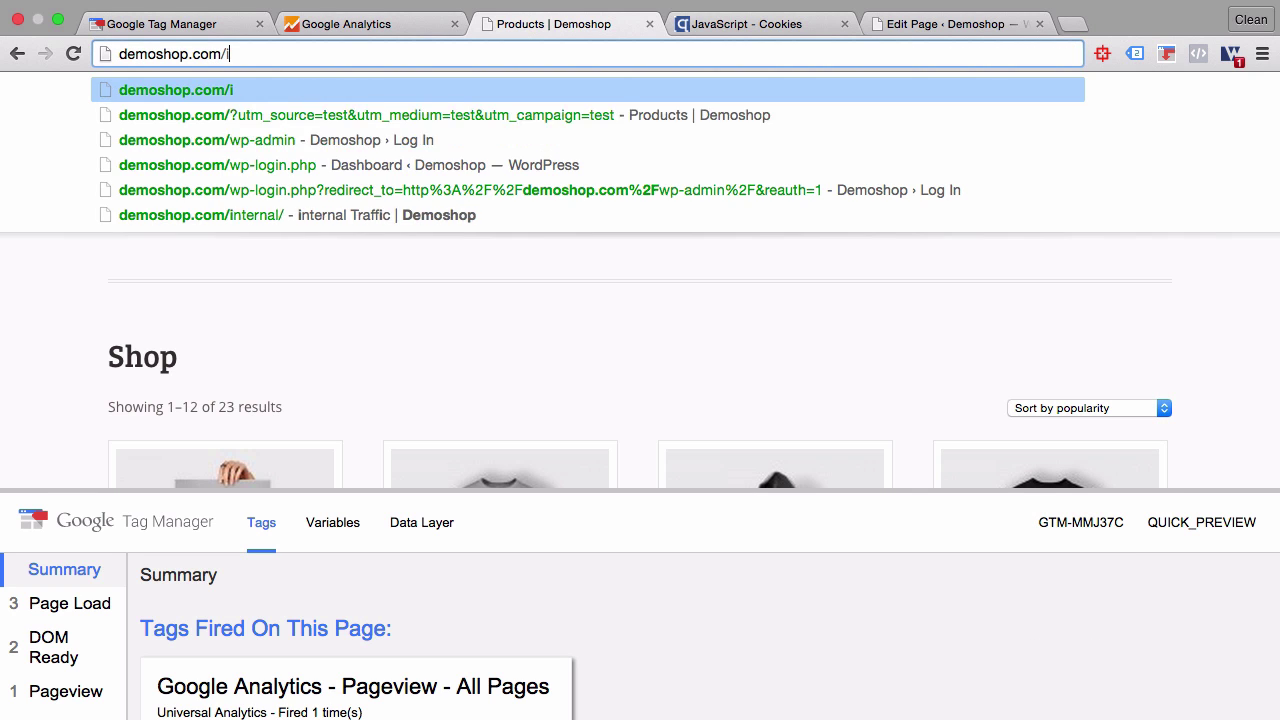
text(n)
key(Down)
key(Return)
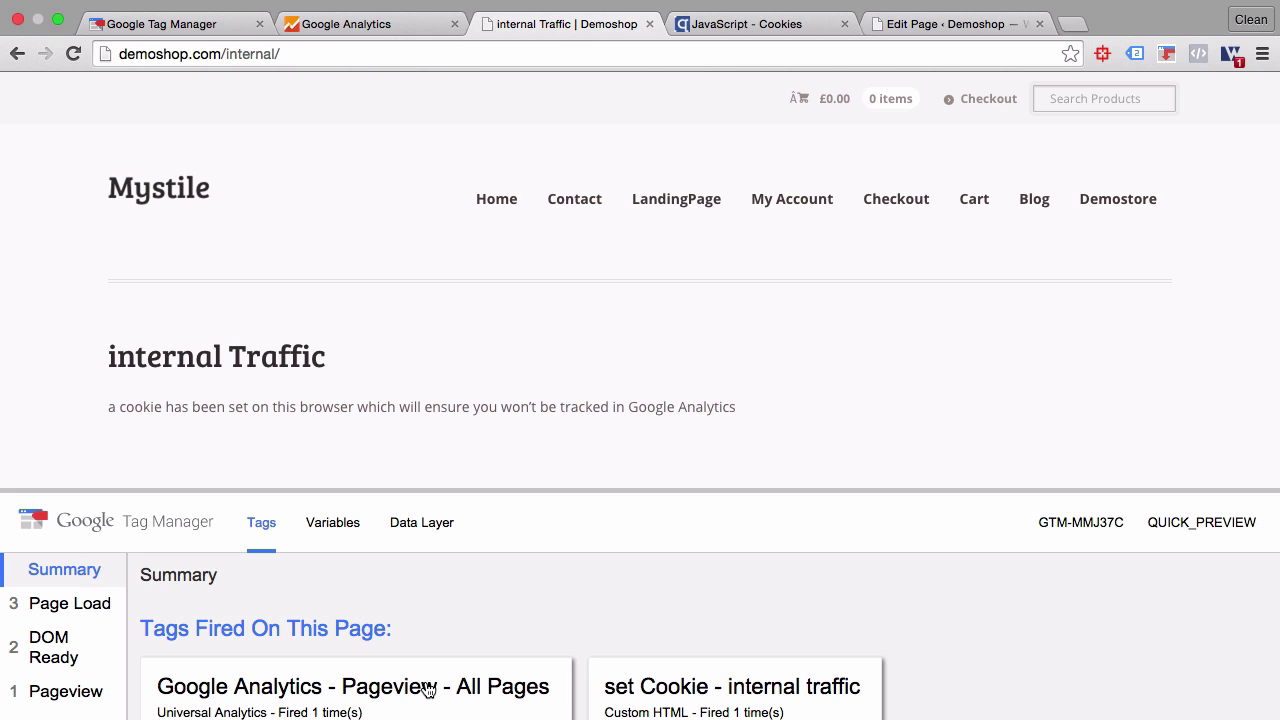
Step: Inspect the internal Traffic page's Google Analytics pageview request in Tag Assistant
click(1126, 60)
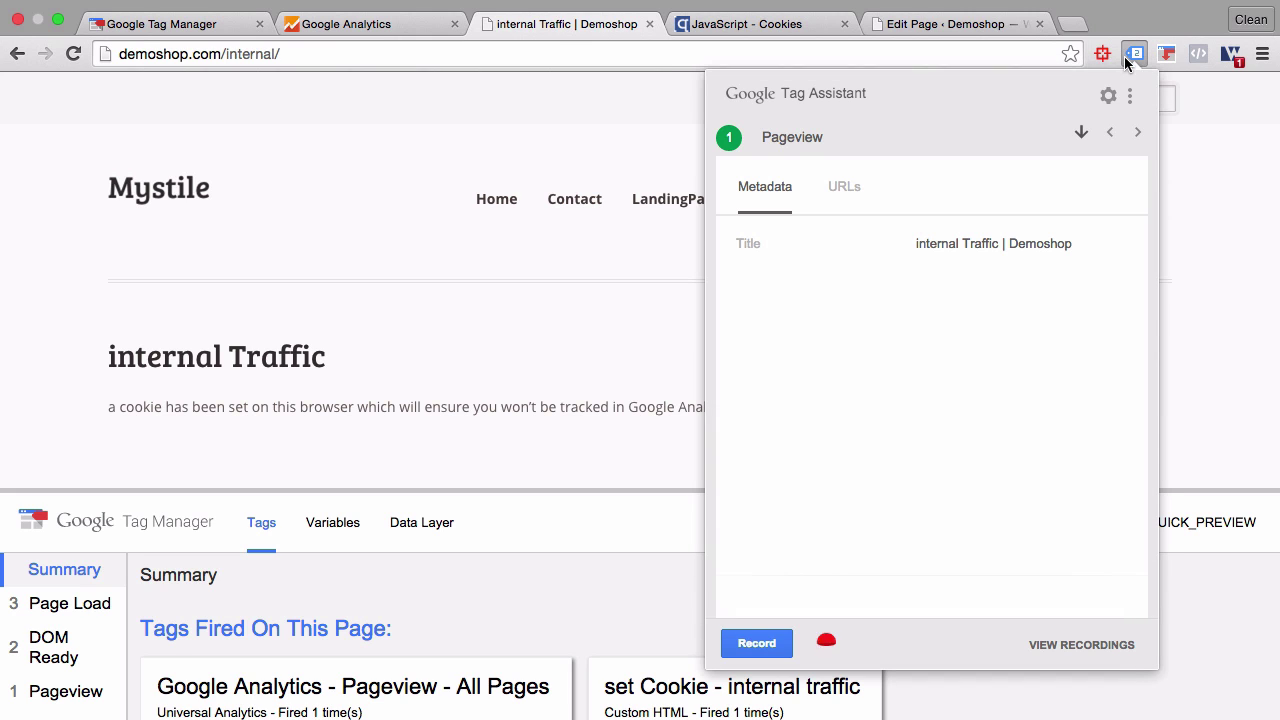
click(1083, 136)
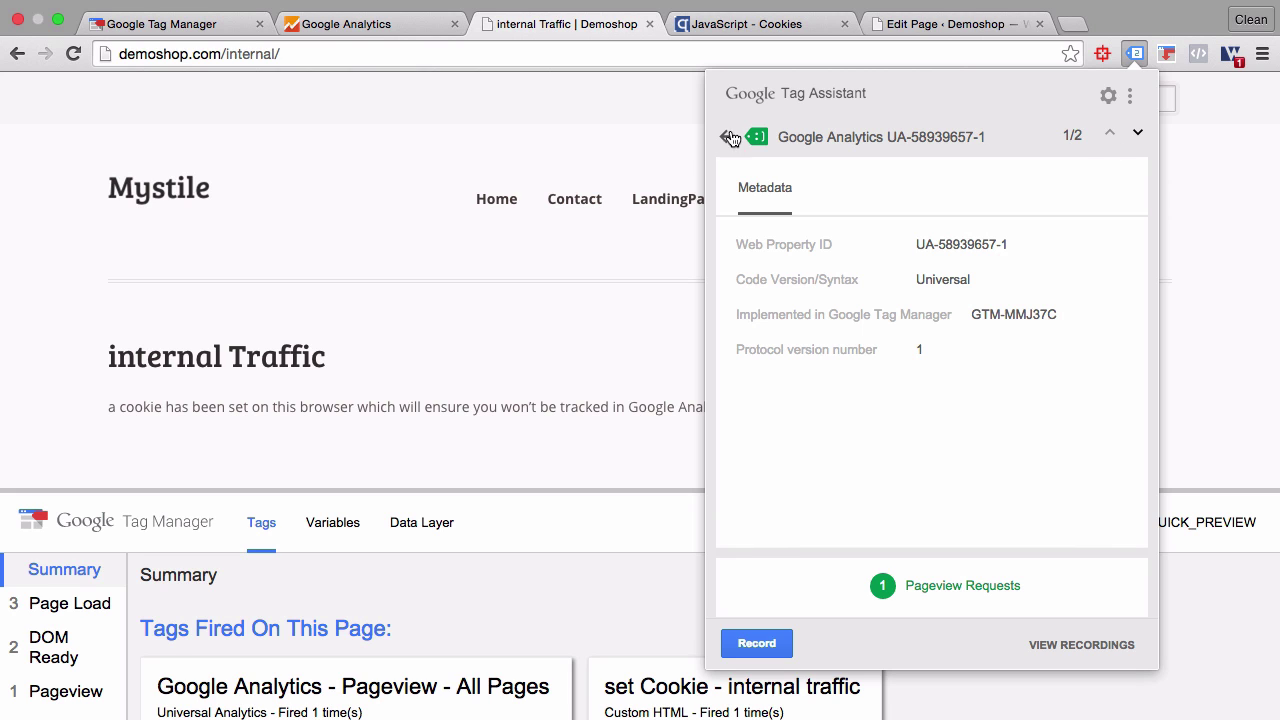
click(727, 137)
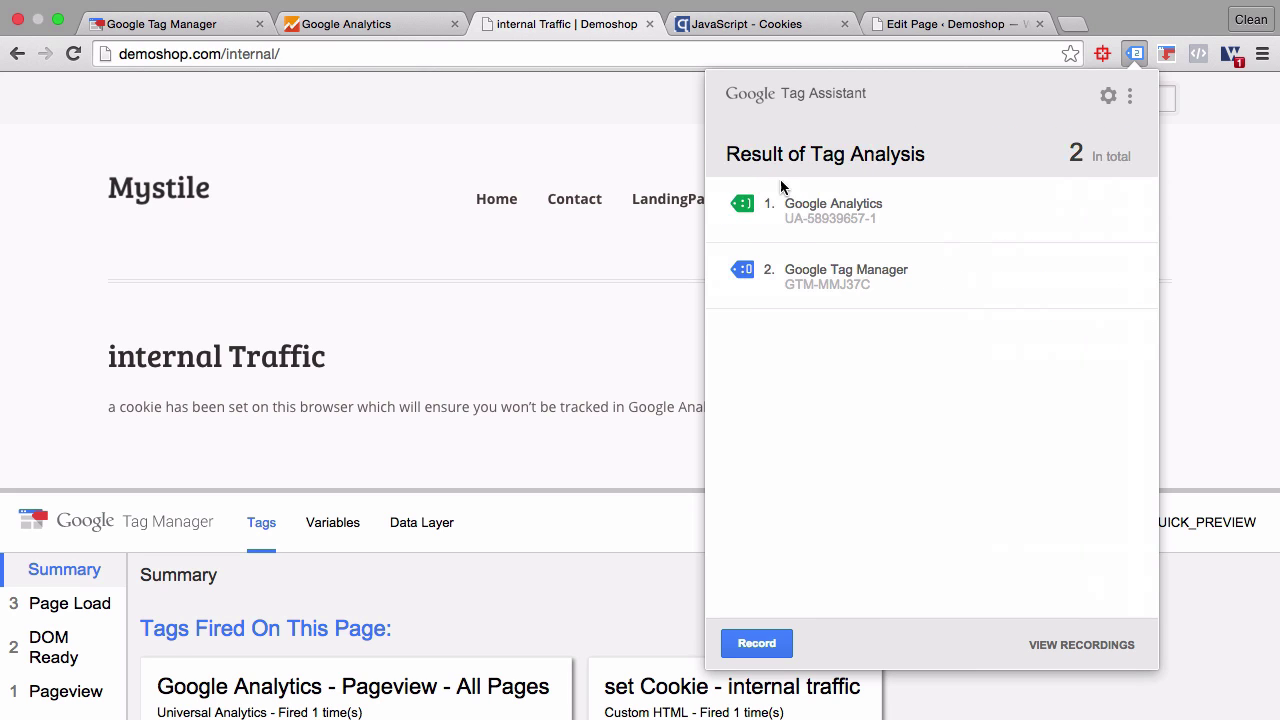
click(820, 220)
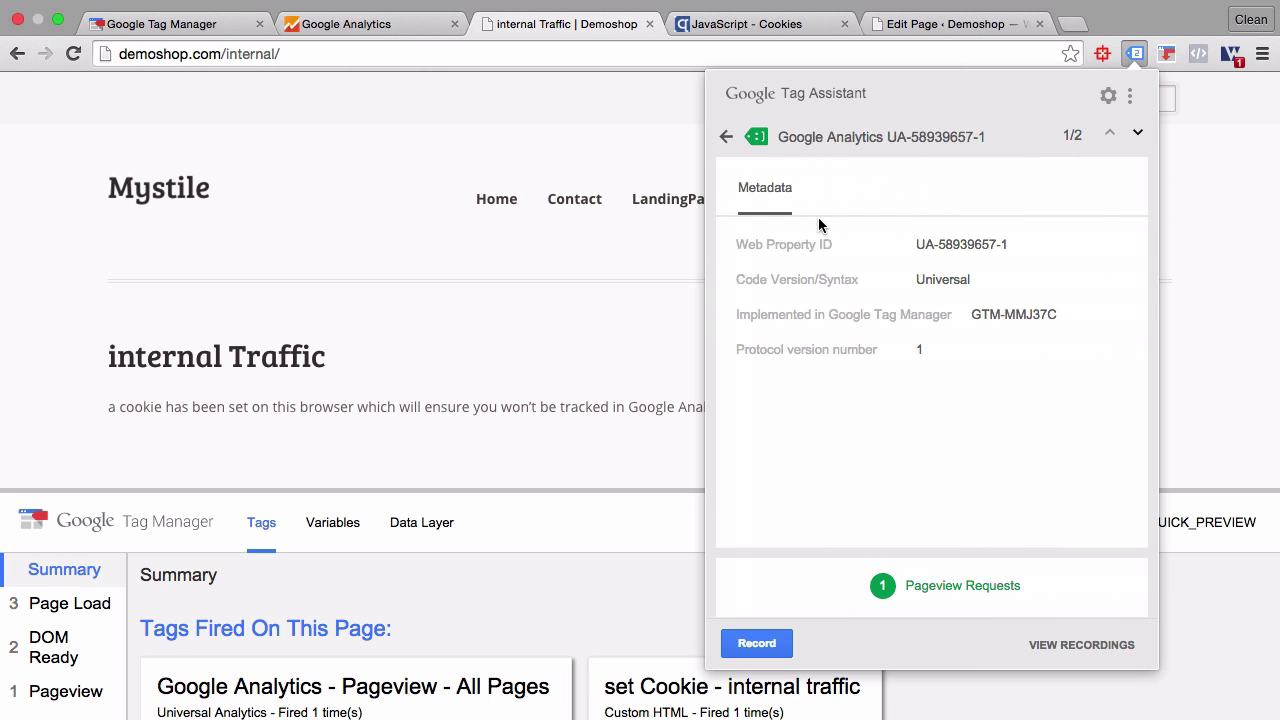
click(946, 588)
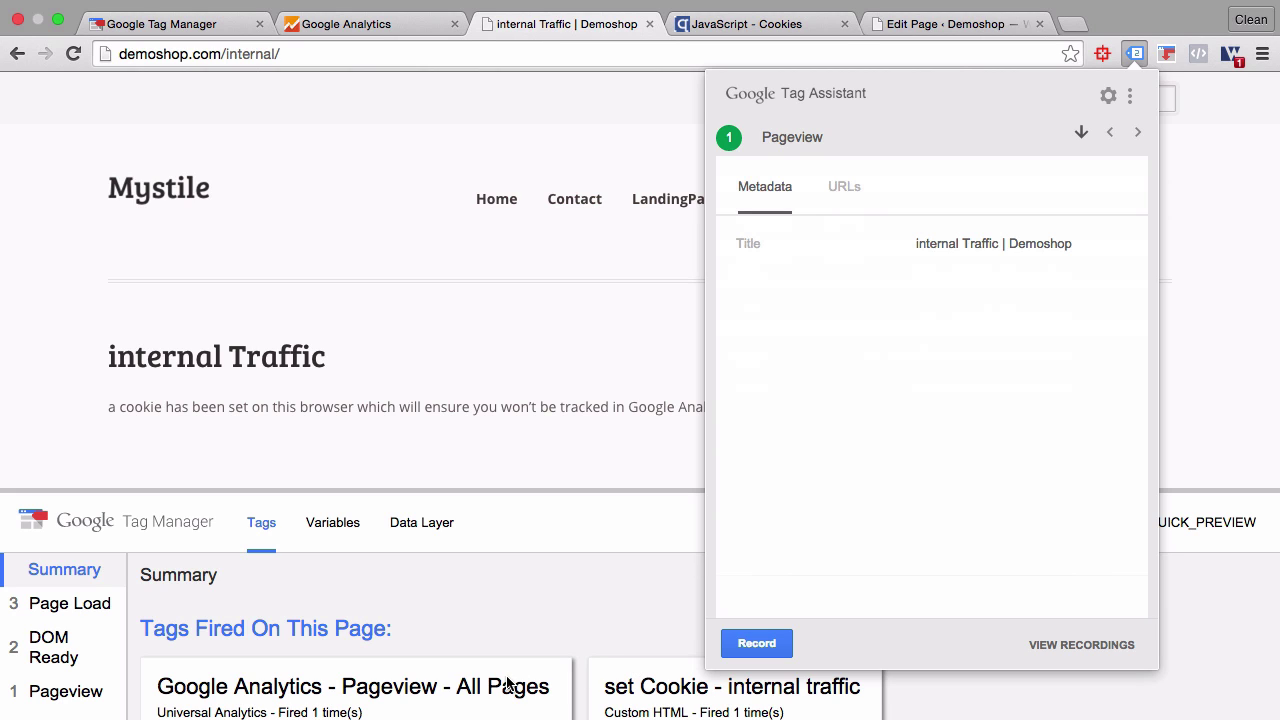
click(688, 277)
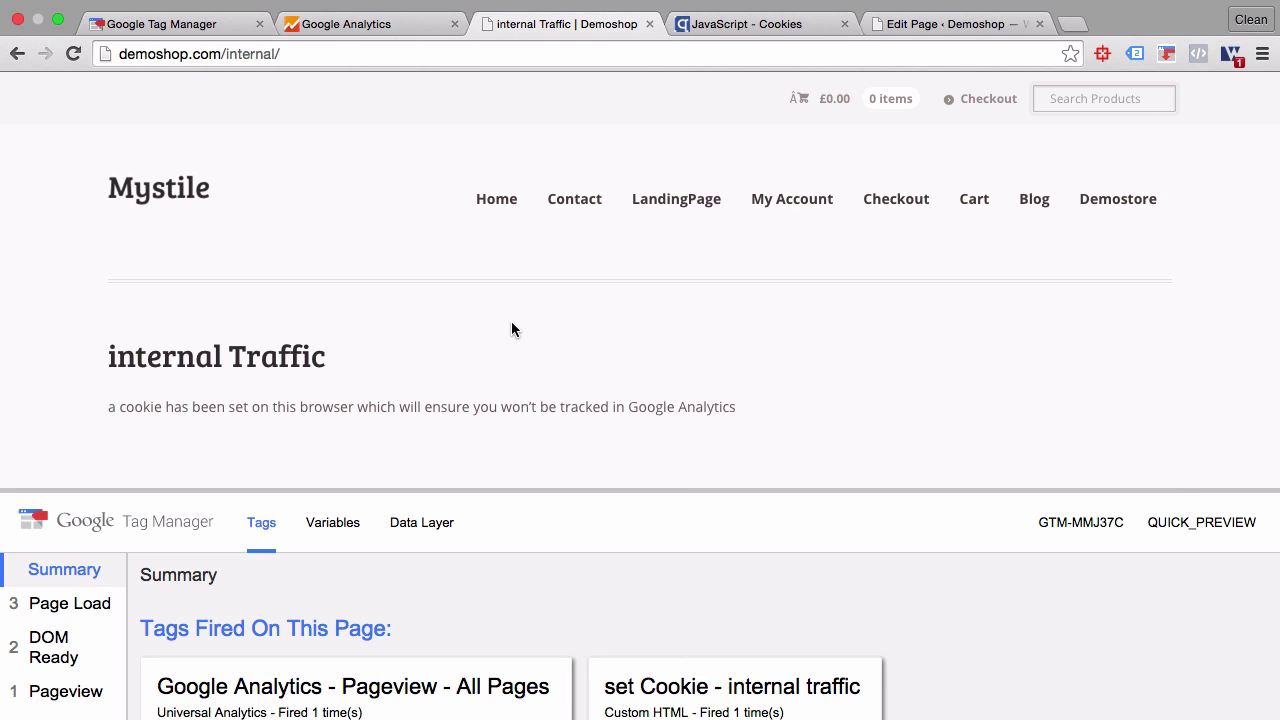
Step: On the shop home page, verify Tag Assistant shows Custom Dimension 3 = true, then return to Google Analytics
click(500, 207)
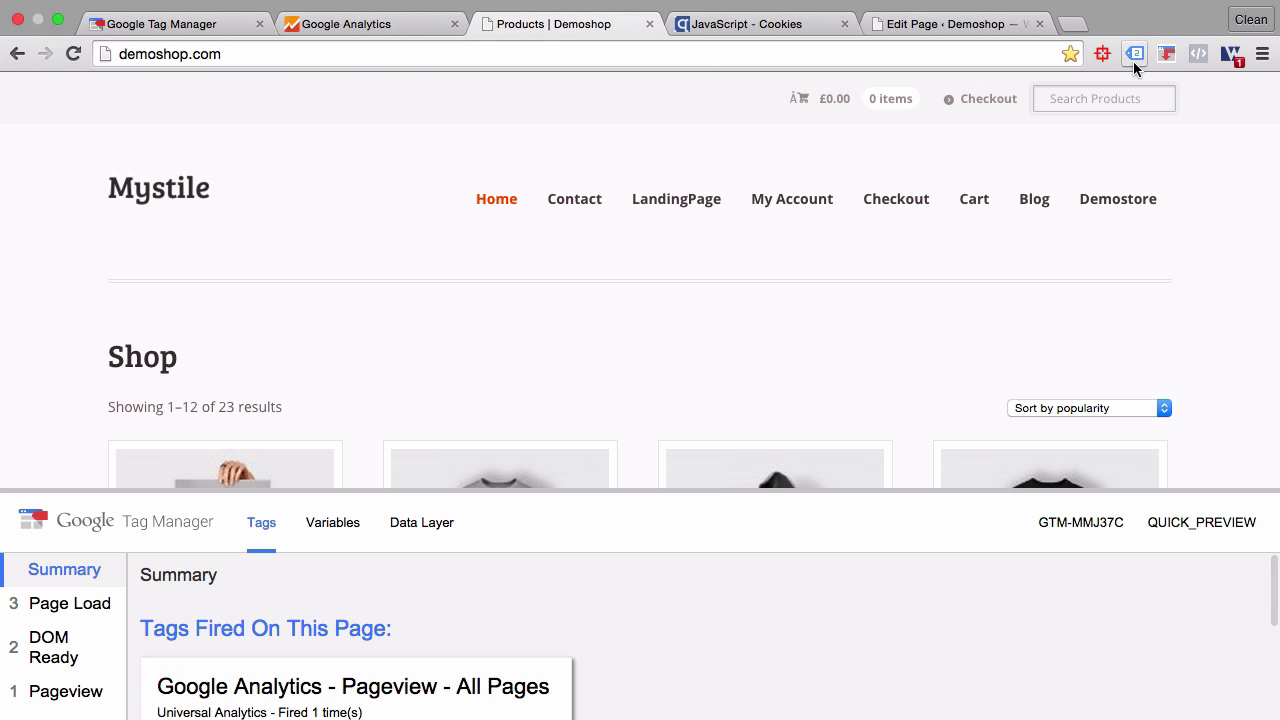
click(1134, 56)
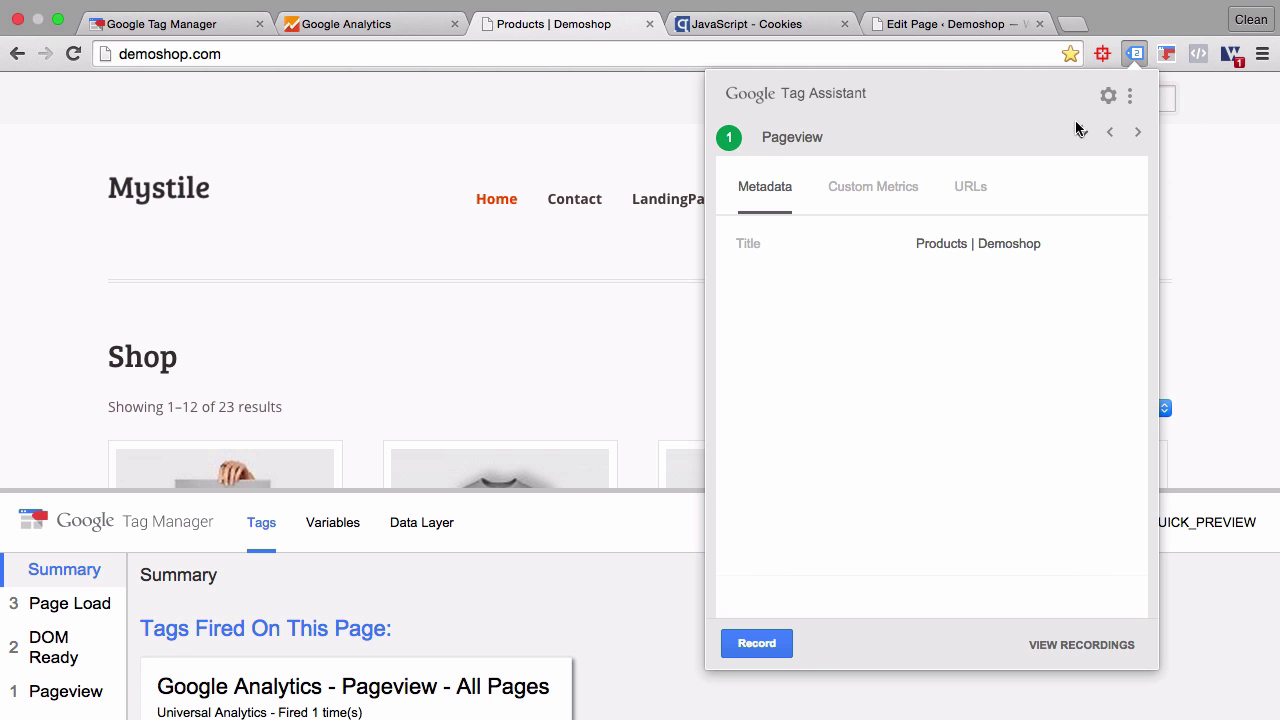
click(1078, 137)
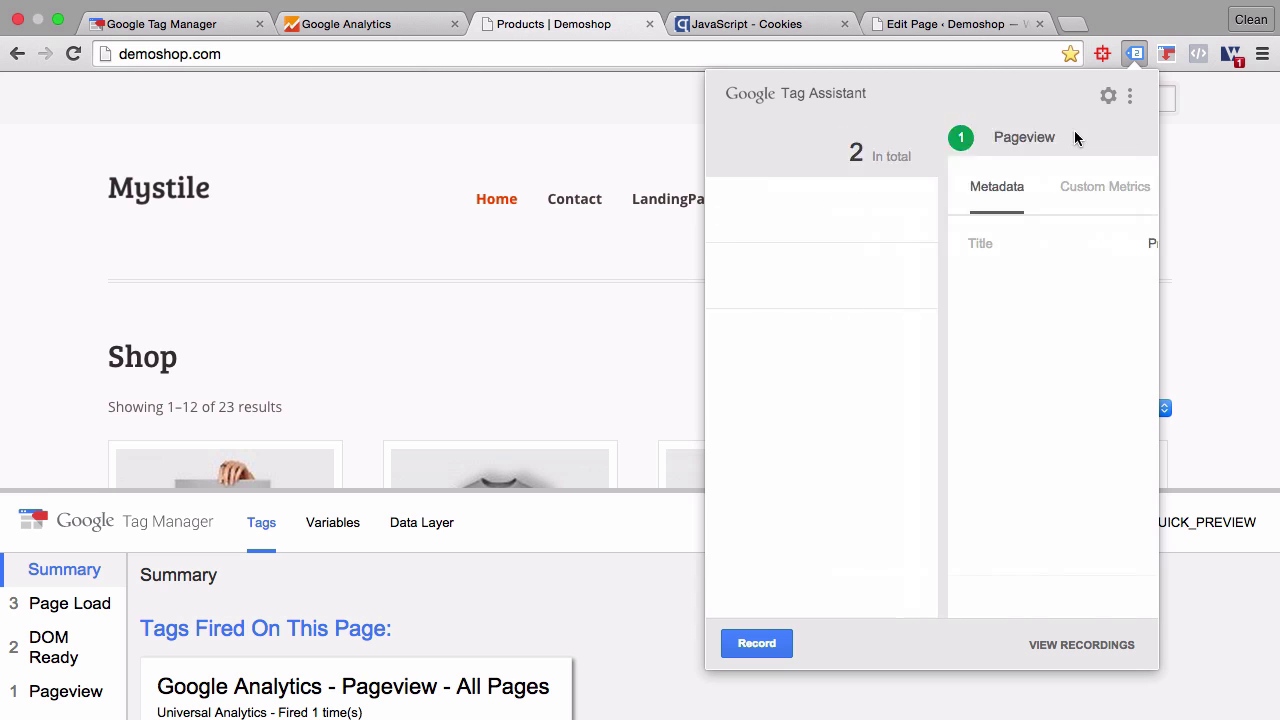
click(870, 227)
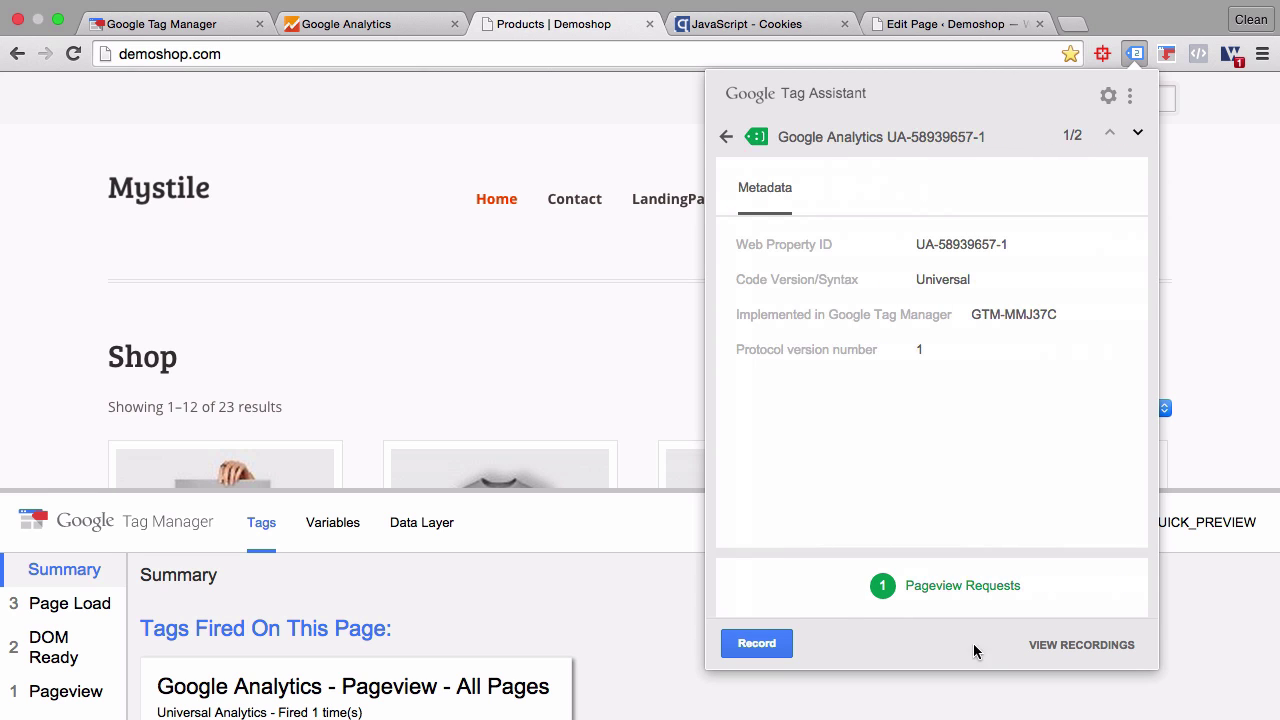
click(990, 588)
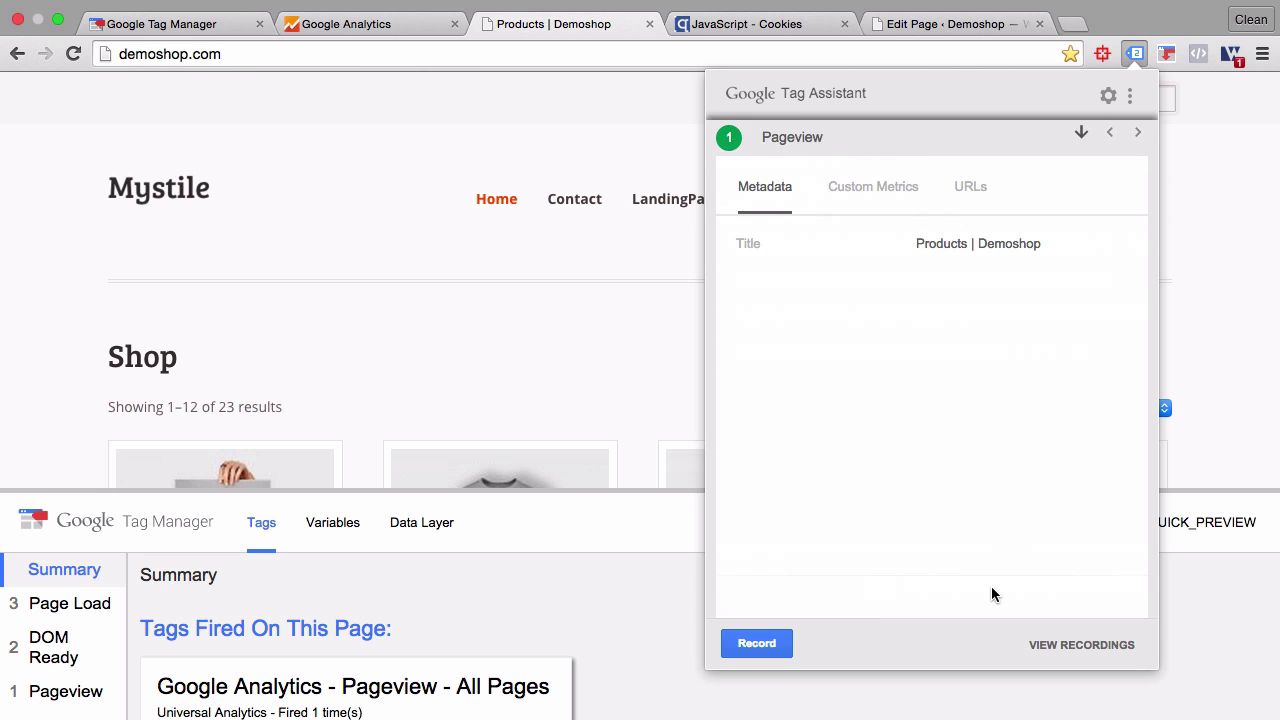
click(868, 194)
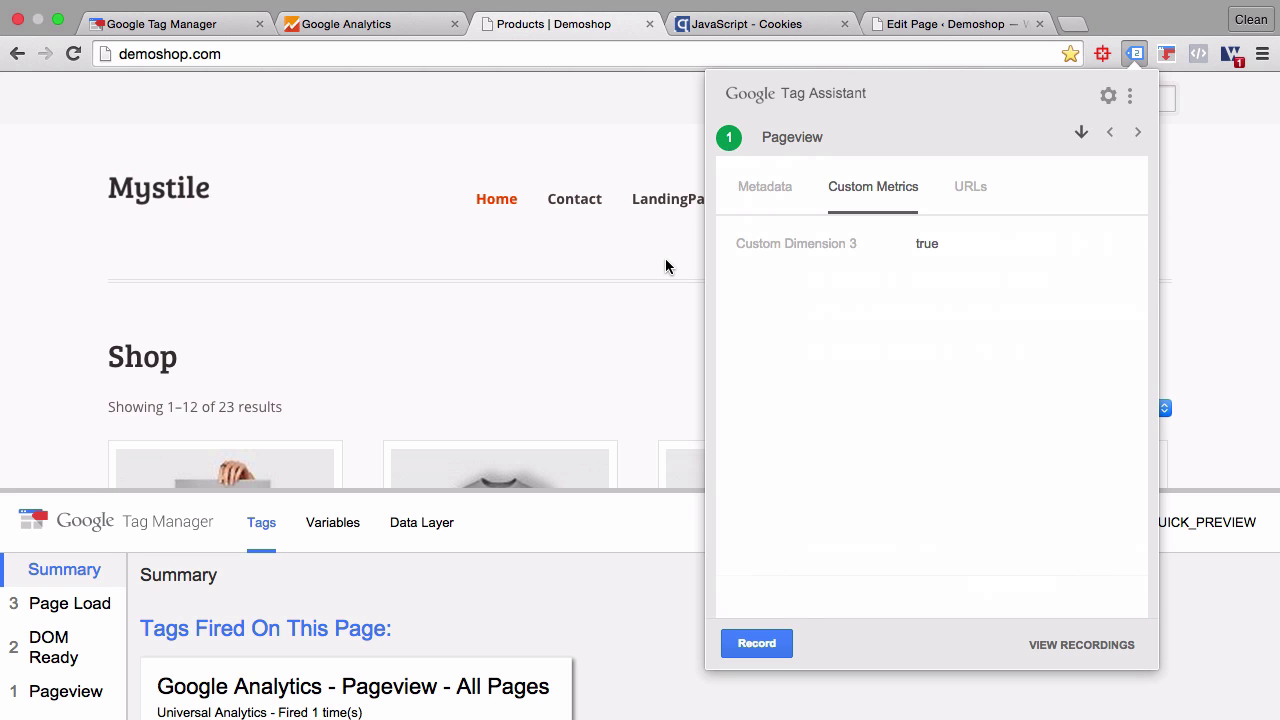
click(271, 201)
click(369, 23)
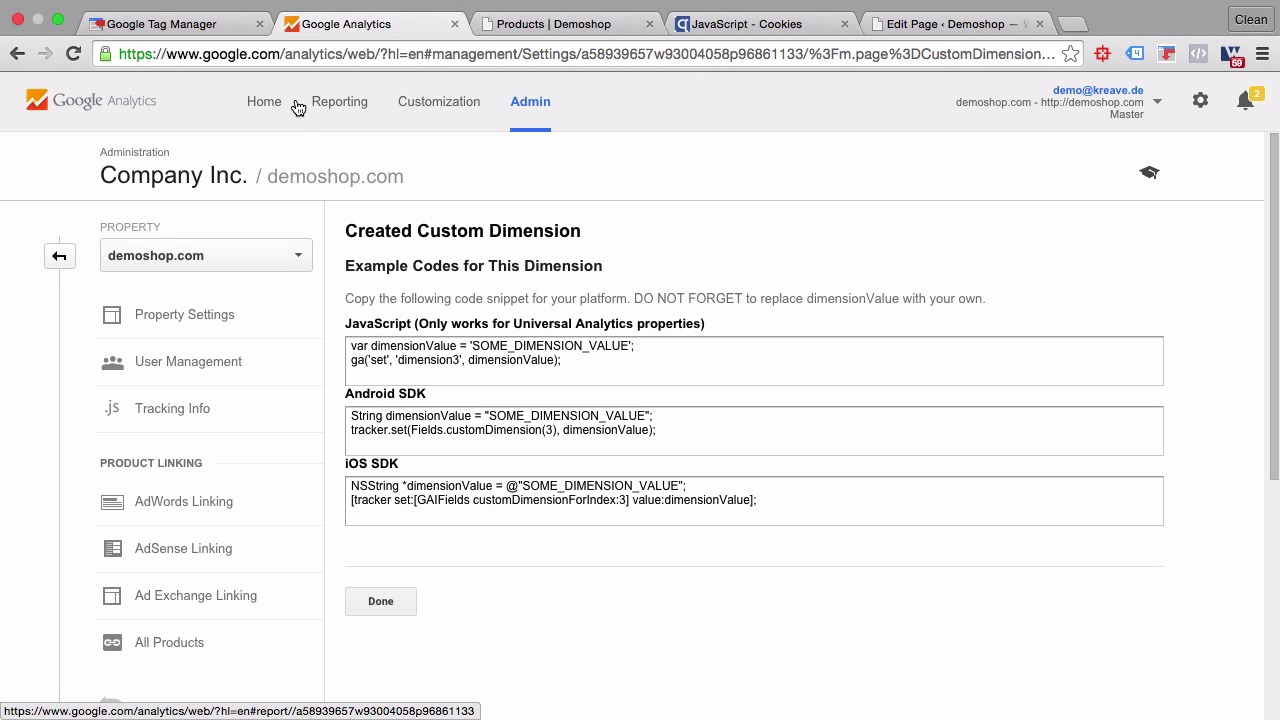
Step: Open the Test view from Home and go to its Admin Filters list
click(263, 103)
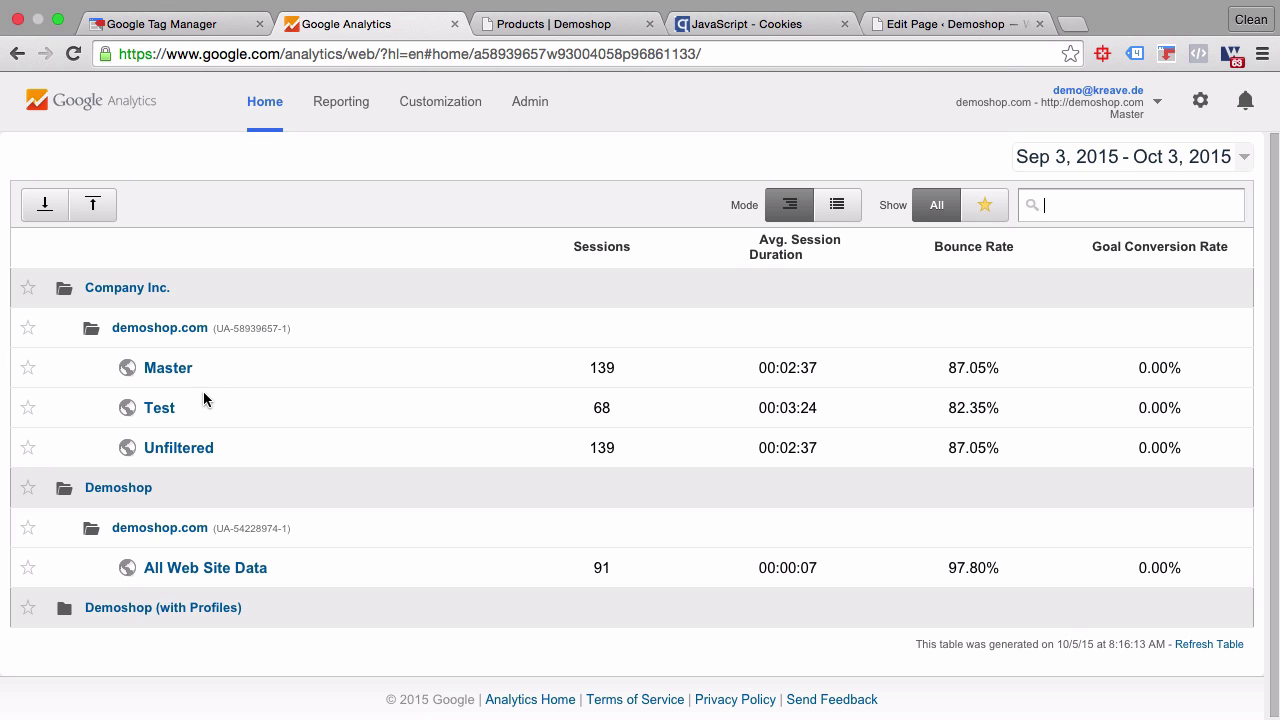
click(175, 408)
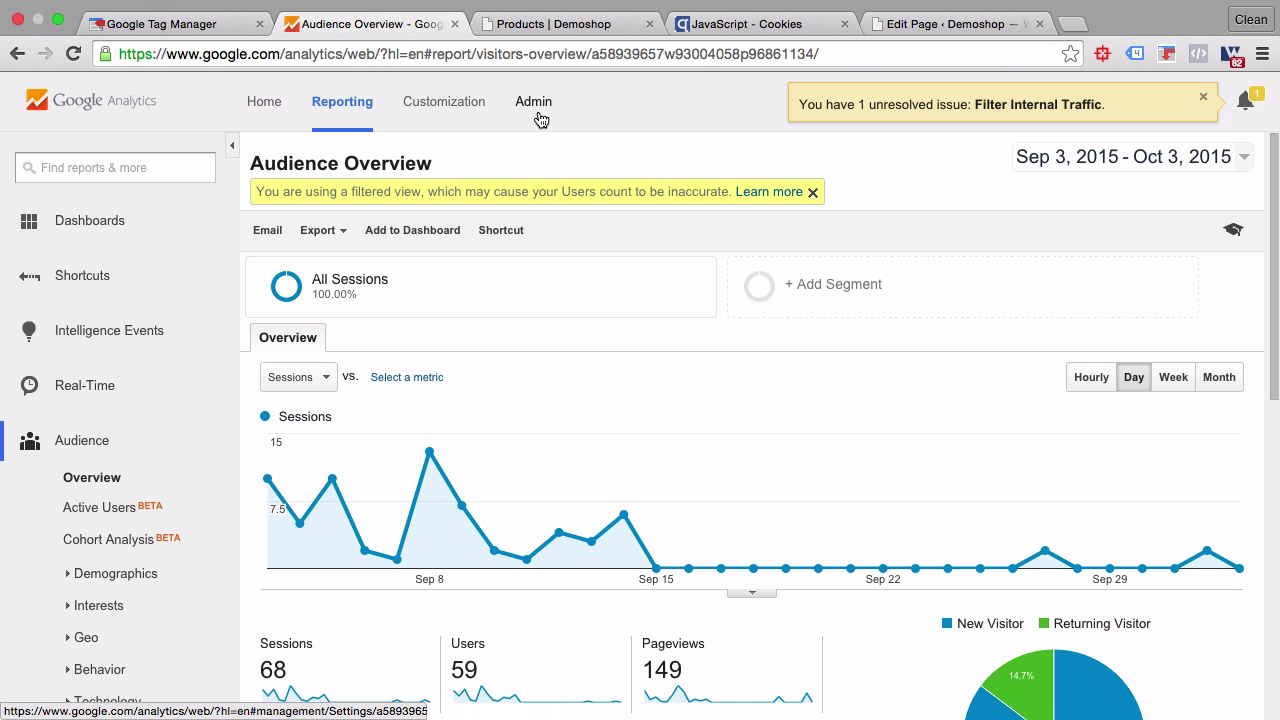
click(538, 117)
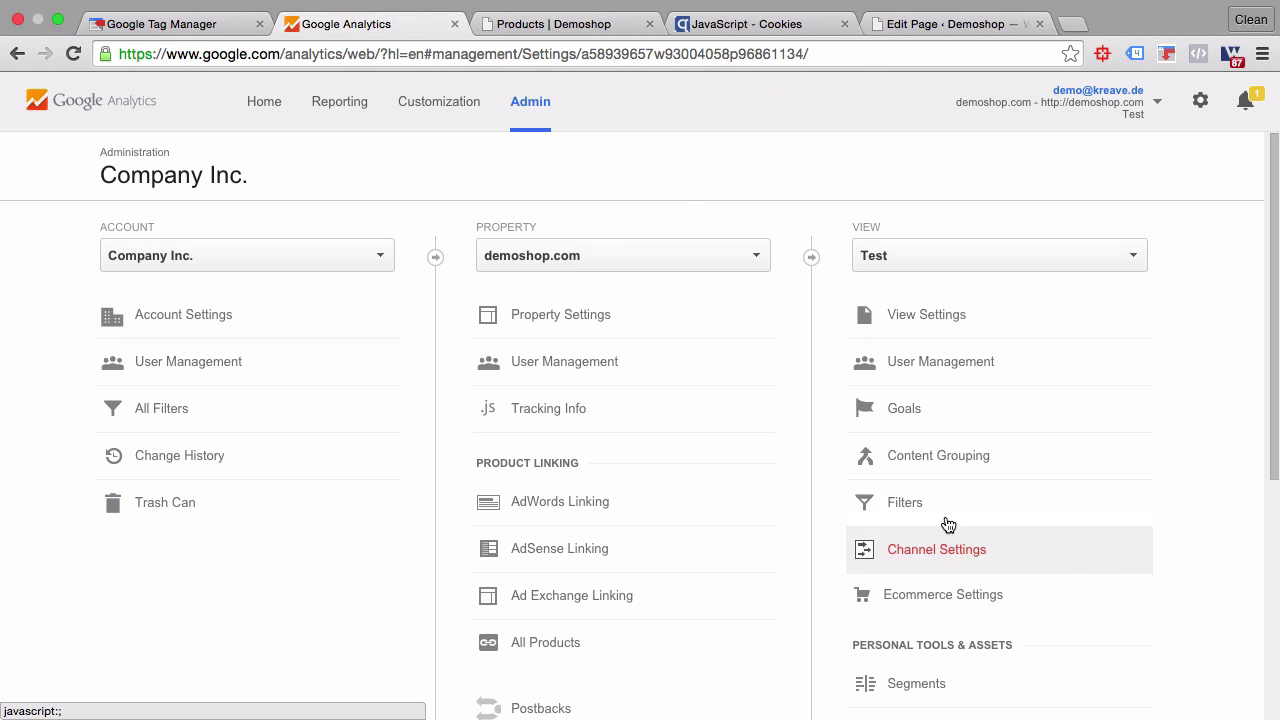
click(923, 500)
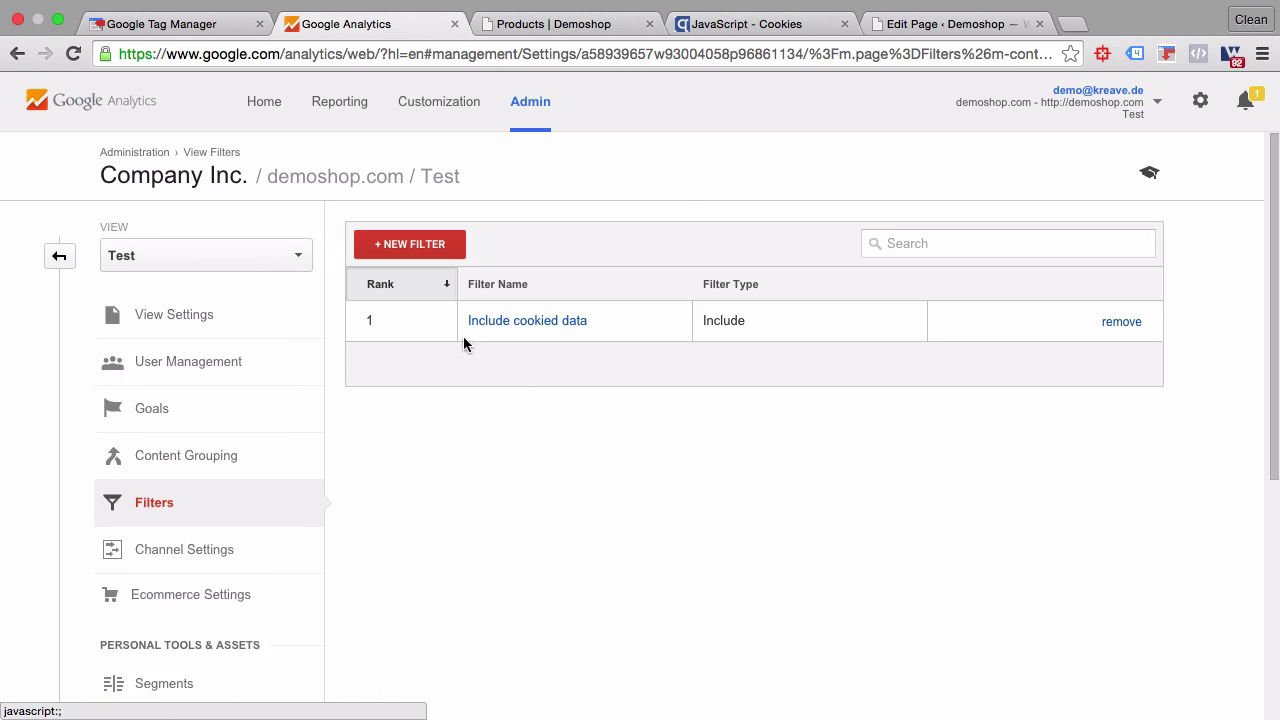
Step: Start a new view filter named 'exclude internal Traffic'
click(448, 249)
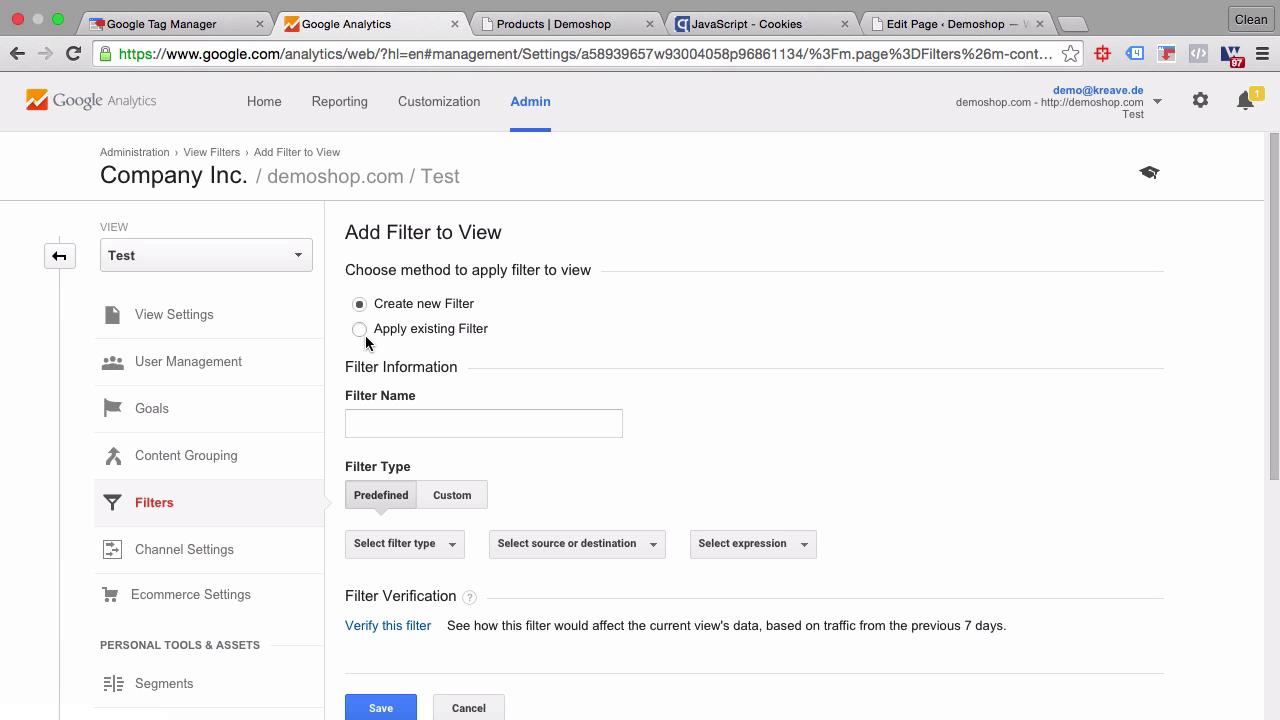
click(366, 421)
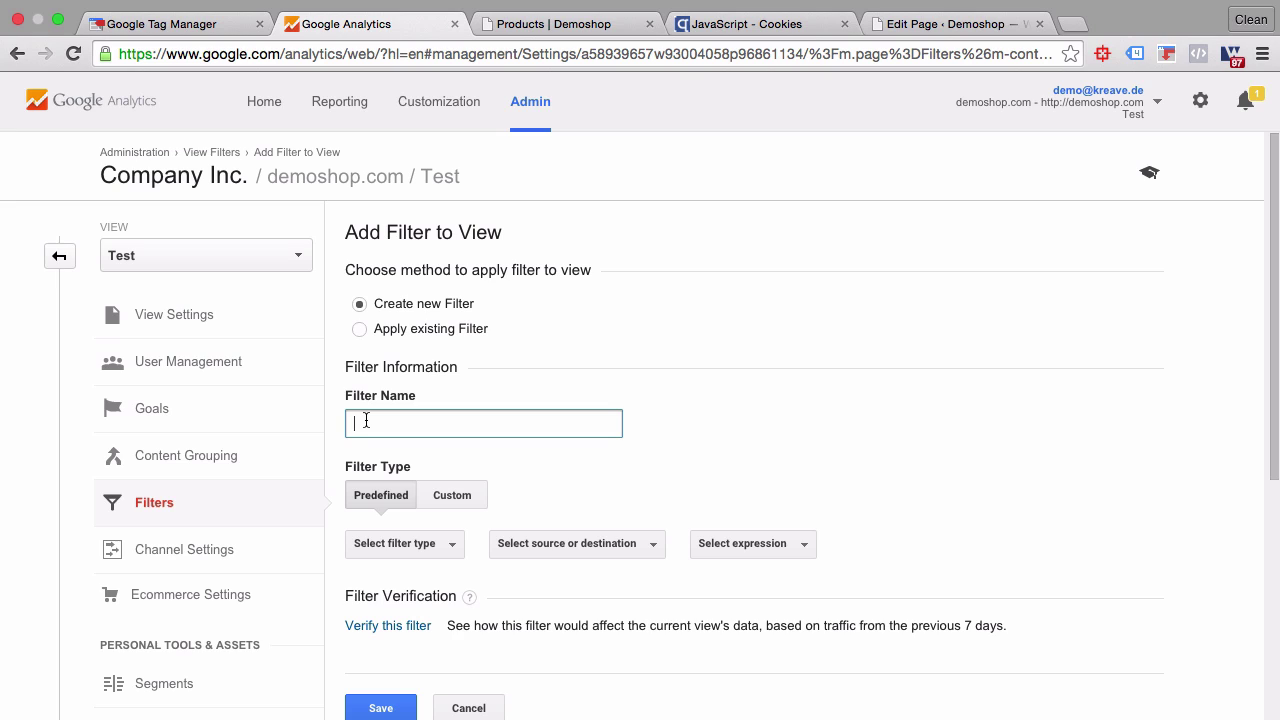
text(exclude internal Traffic)
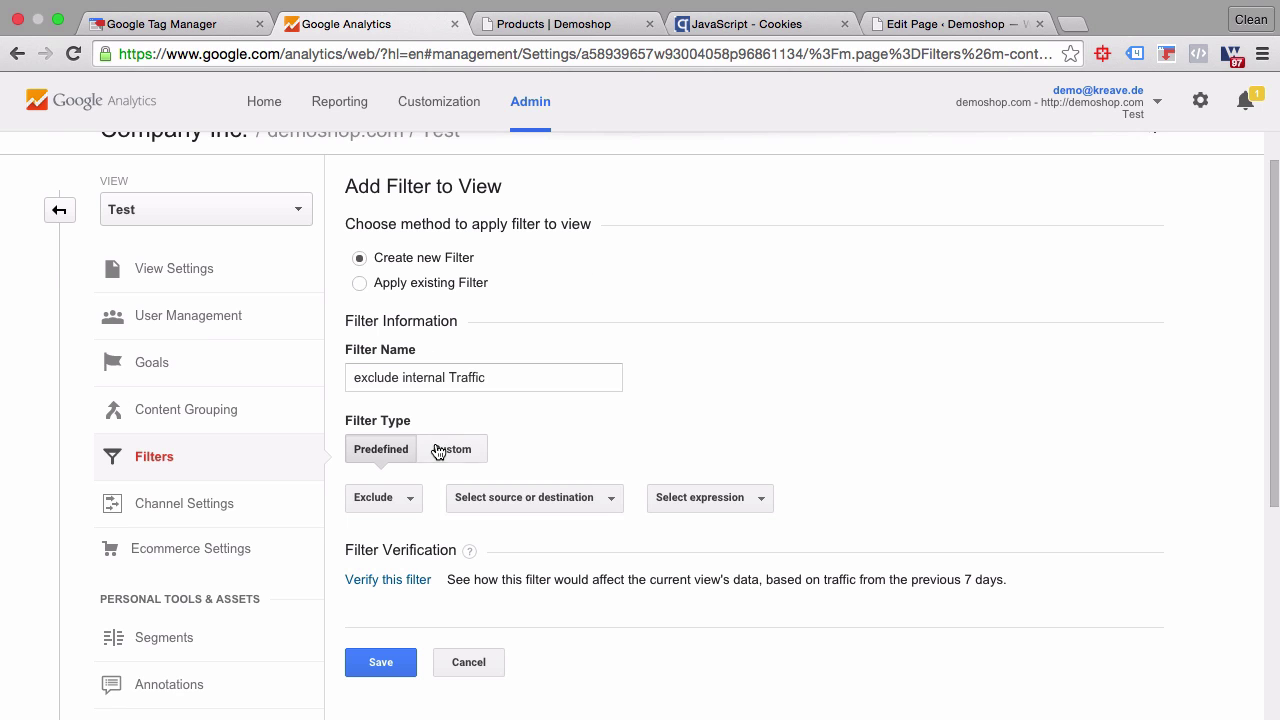
Step: Make it a Custom Exclude filter on internalTraffic with pattern true, and save
click(438, 452)
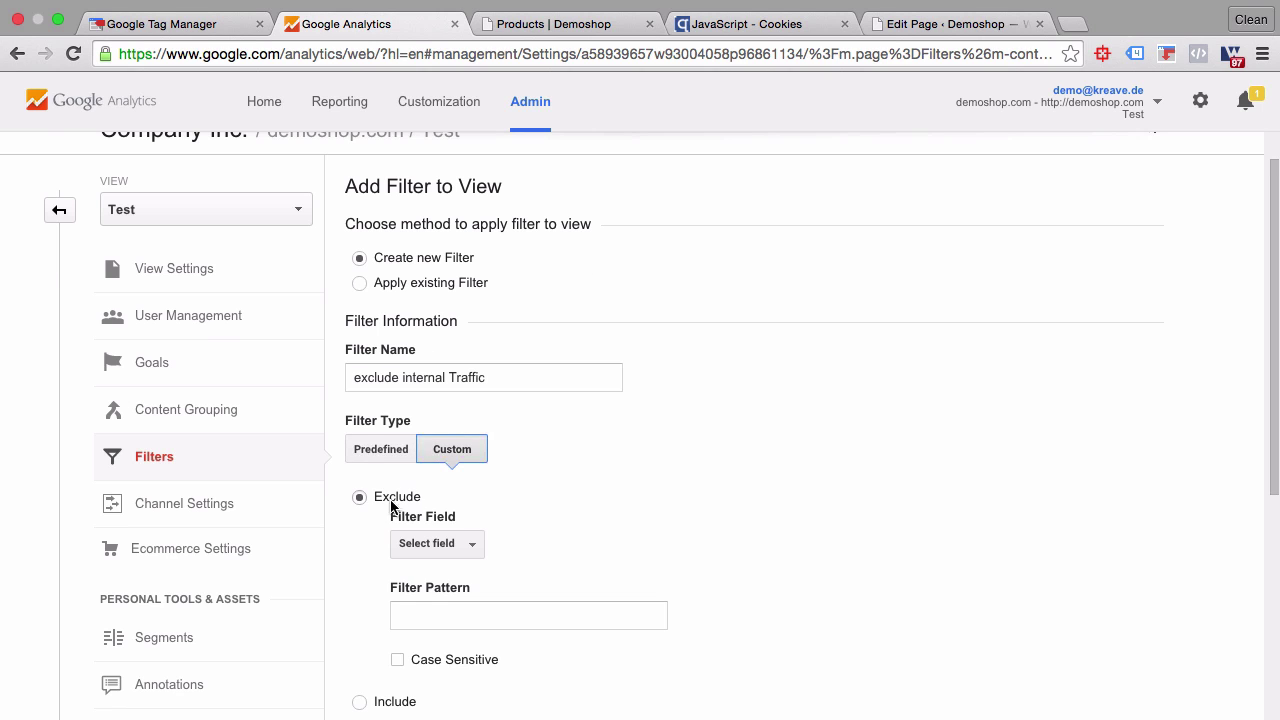
scroll(378, 527, down, 2)
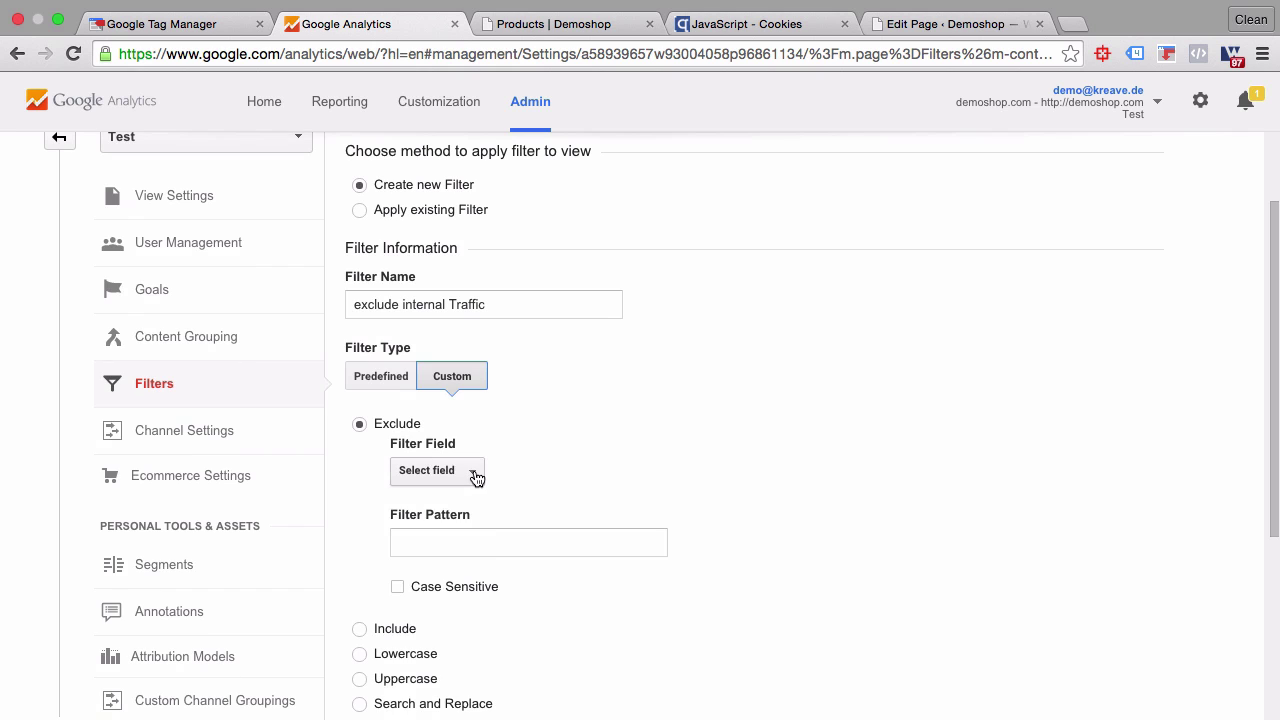
click(475, 478)
scroll(474, 580, down, 10)
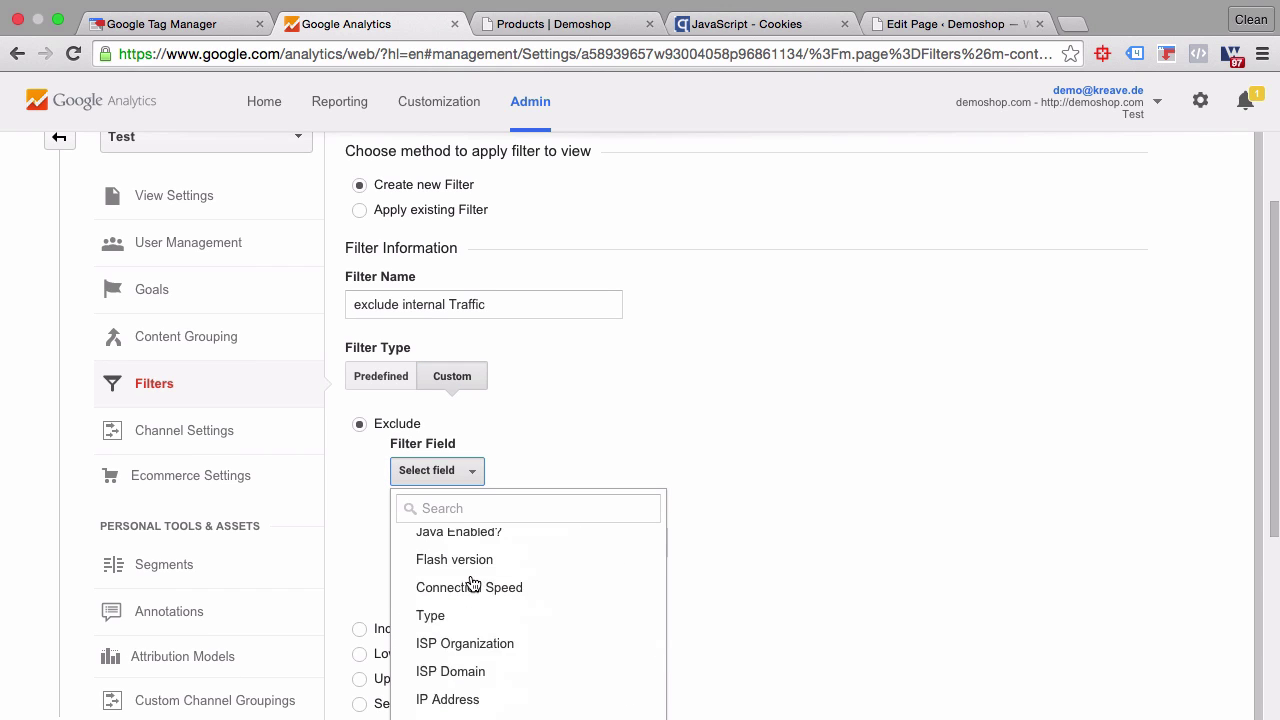
scroll(633, 613, down, 10)
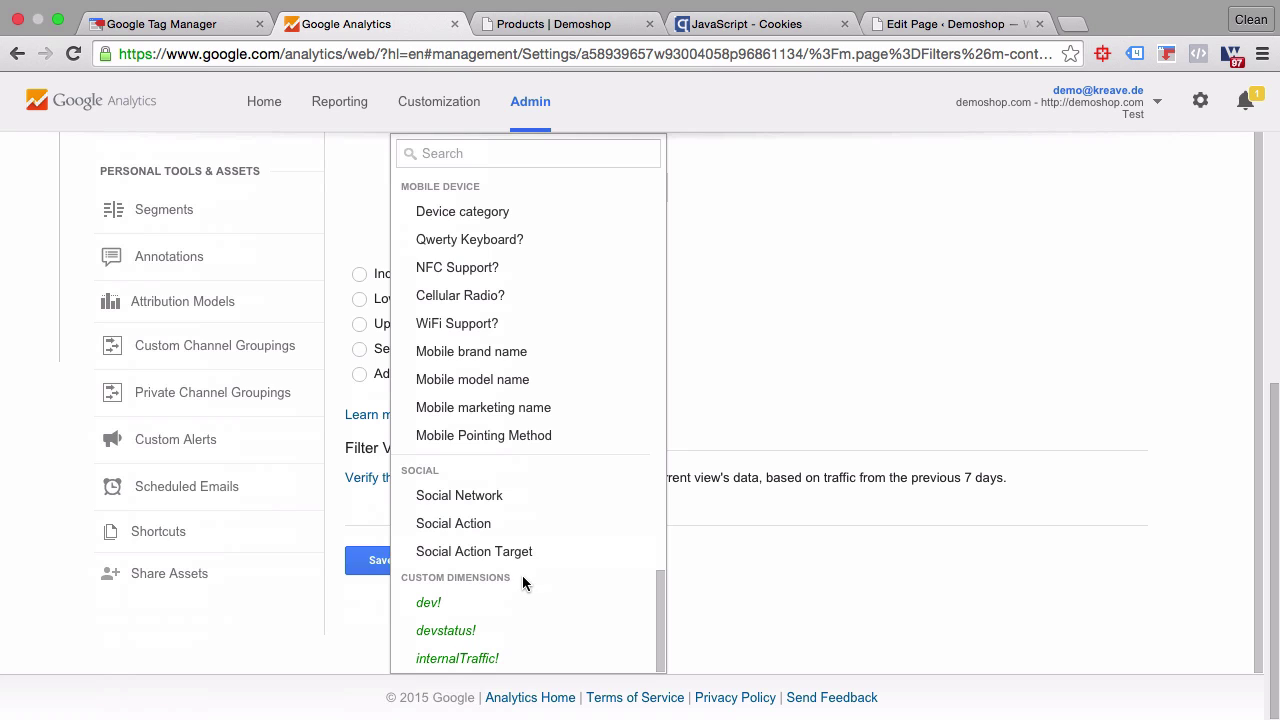
click(481, 658)
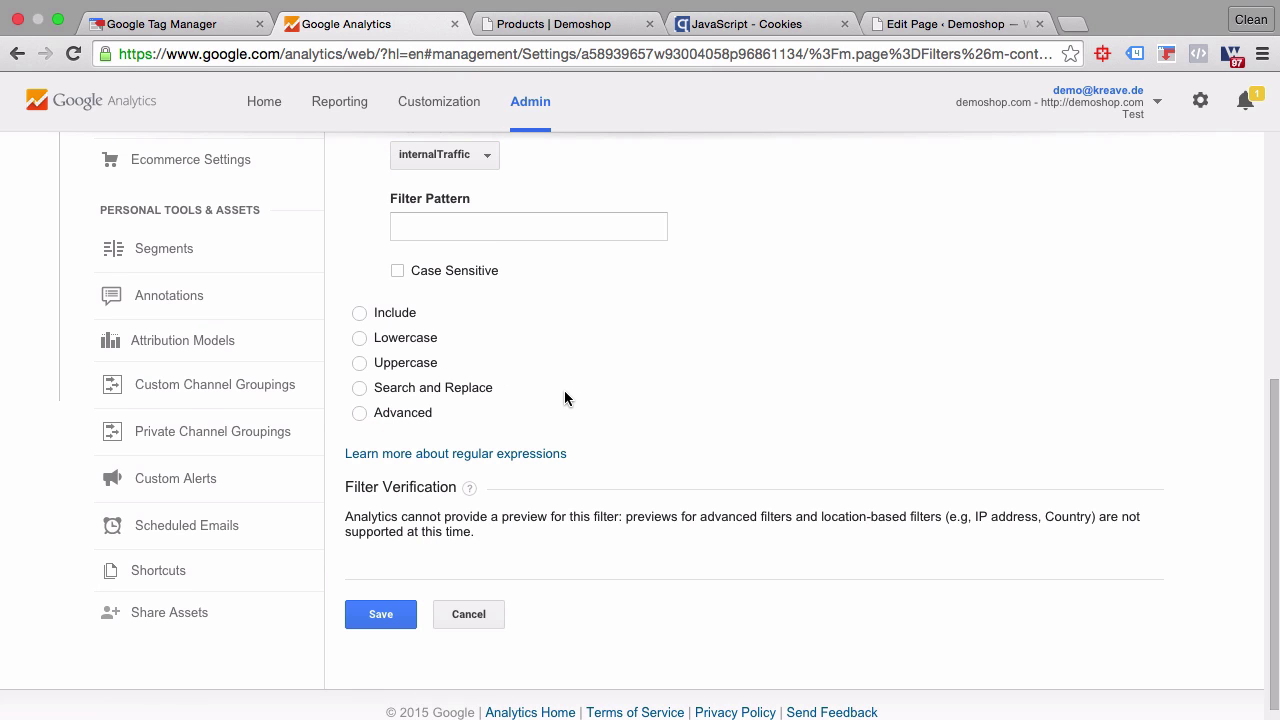
scroll(564, 395, up, 3)
click(471, 392)
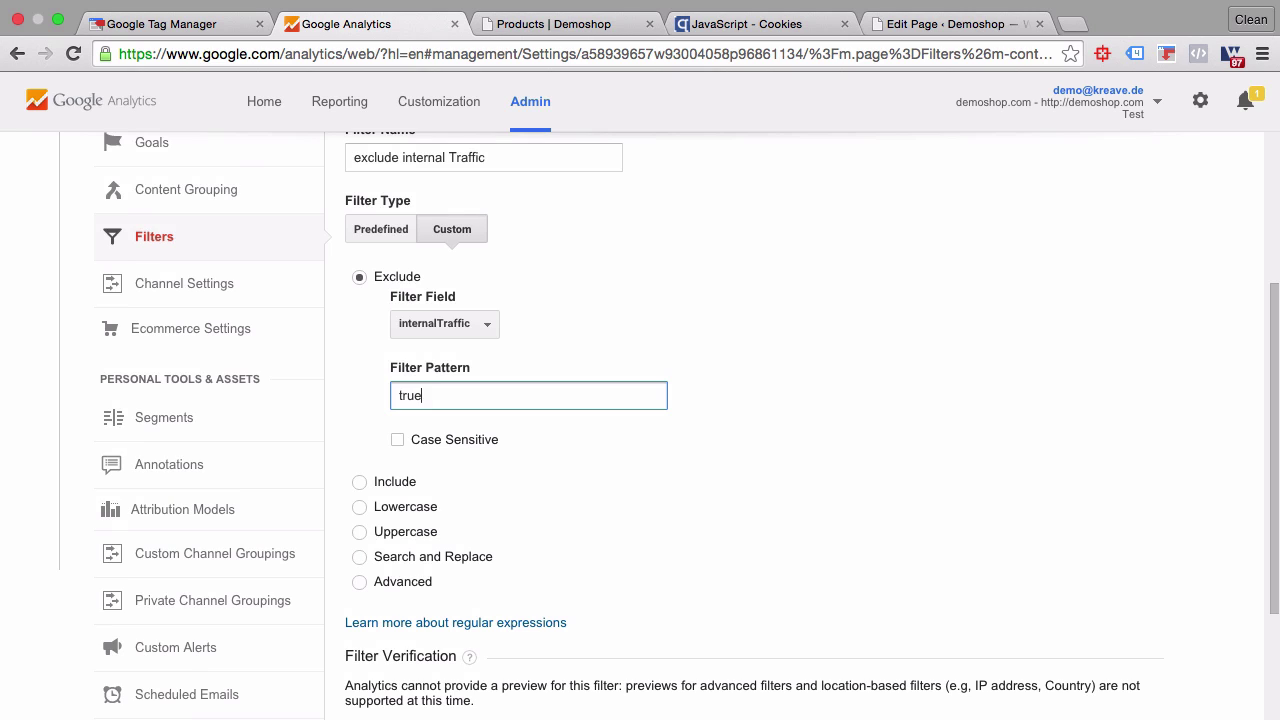
scroll(471, 392, down, 2)
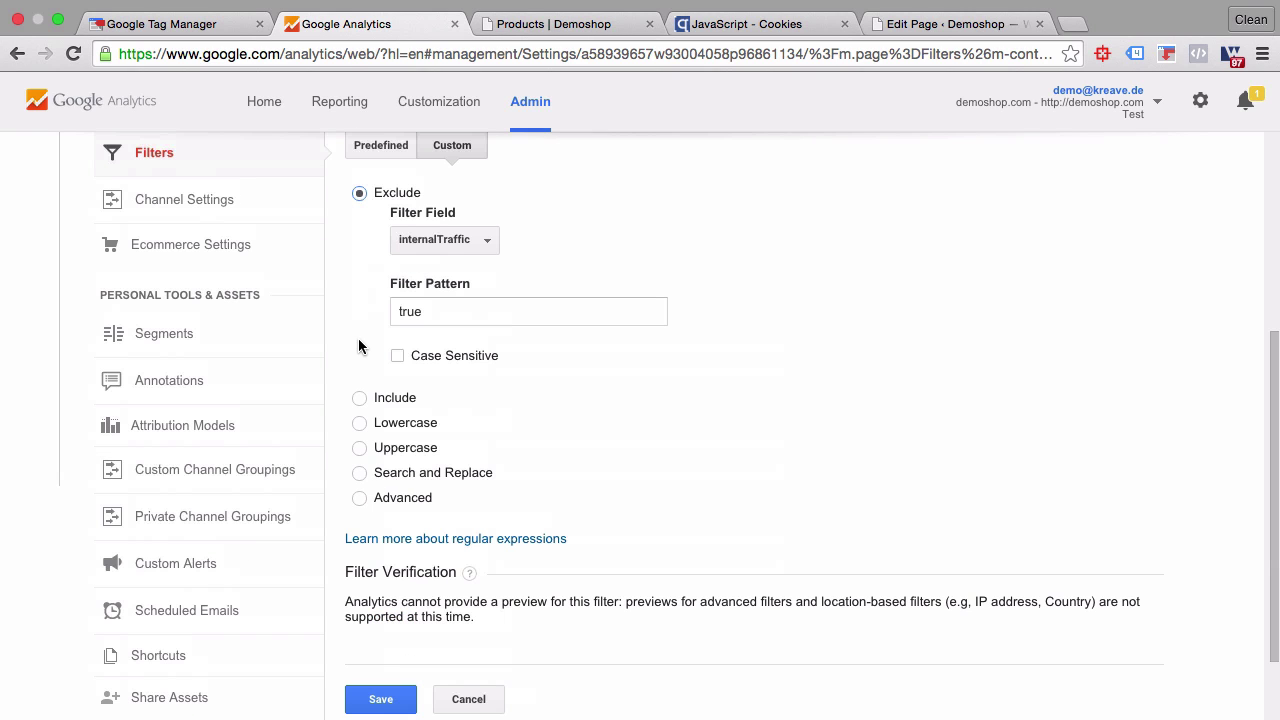
click(369, 193)
click(379, 706)
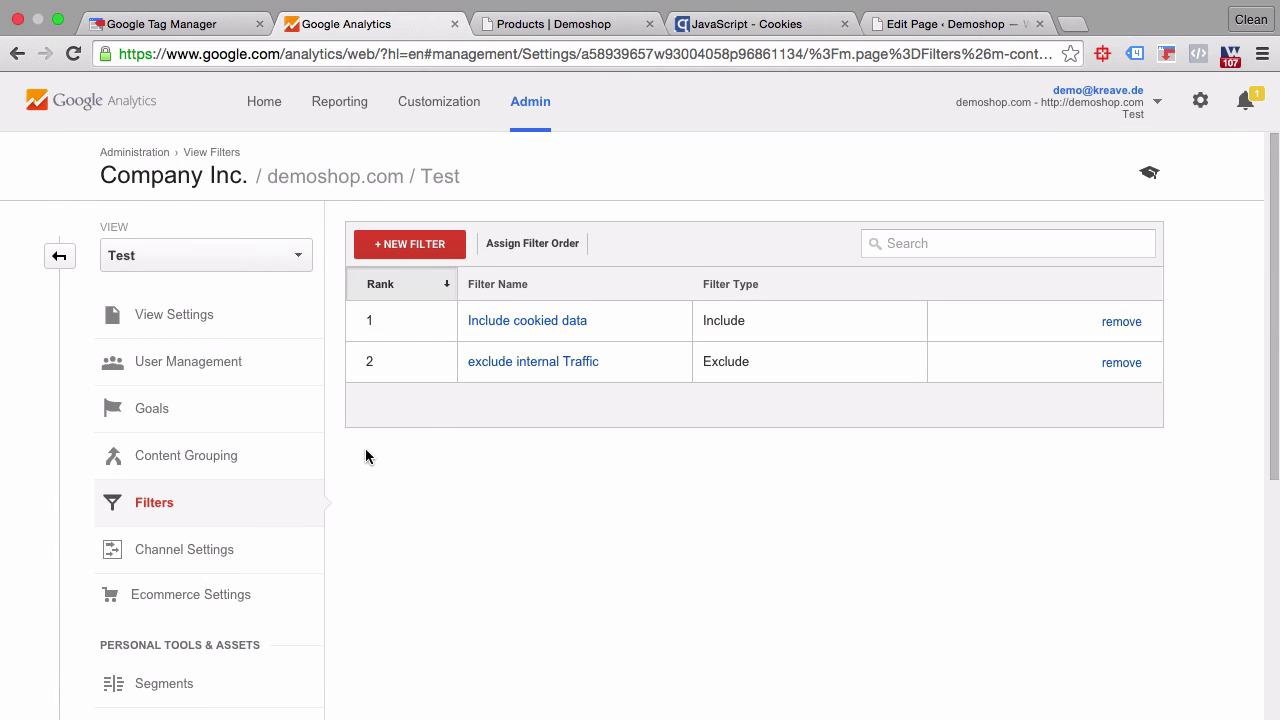
Step: Open the Test view's Real-Time Overview report
click(341, 110)
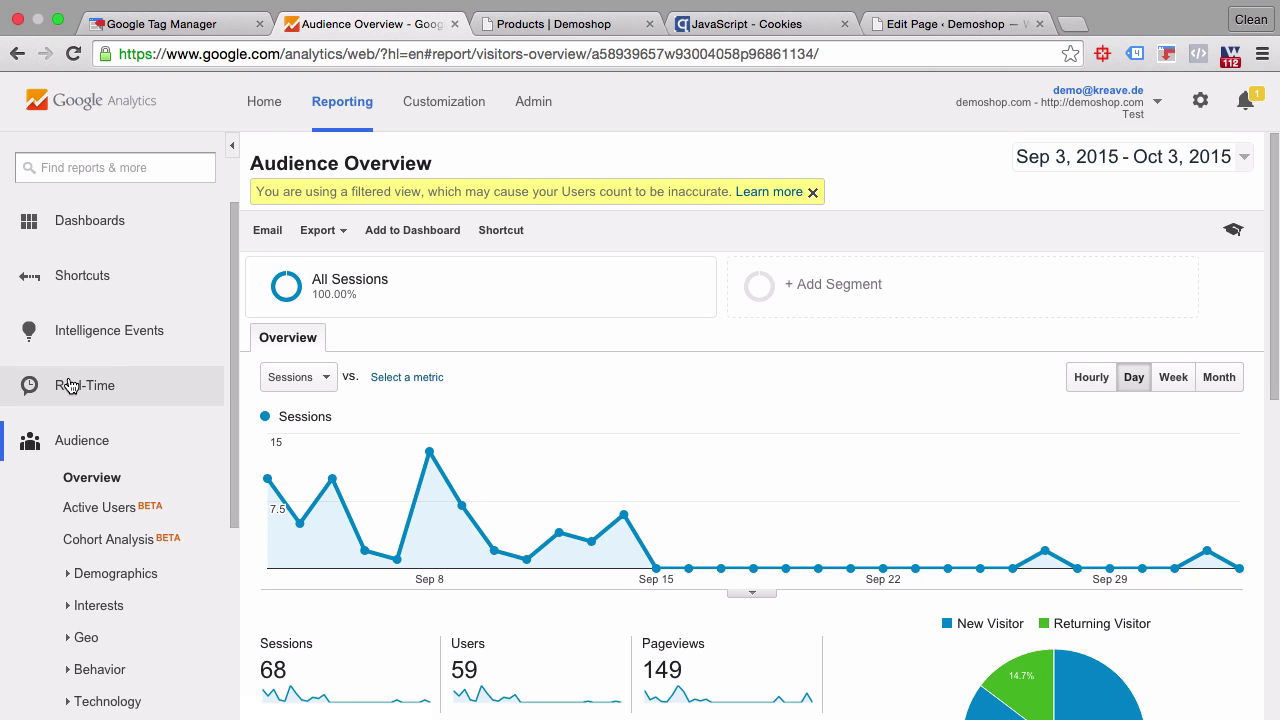
click(68, 385)
click(97, 434)
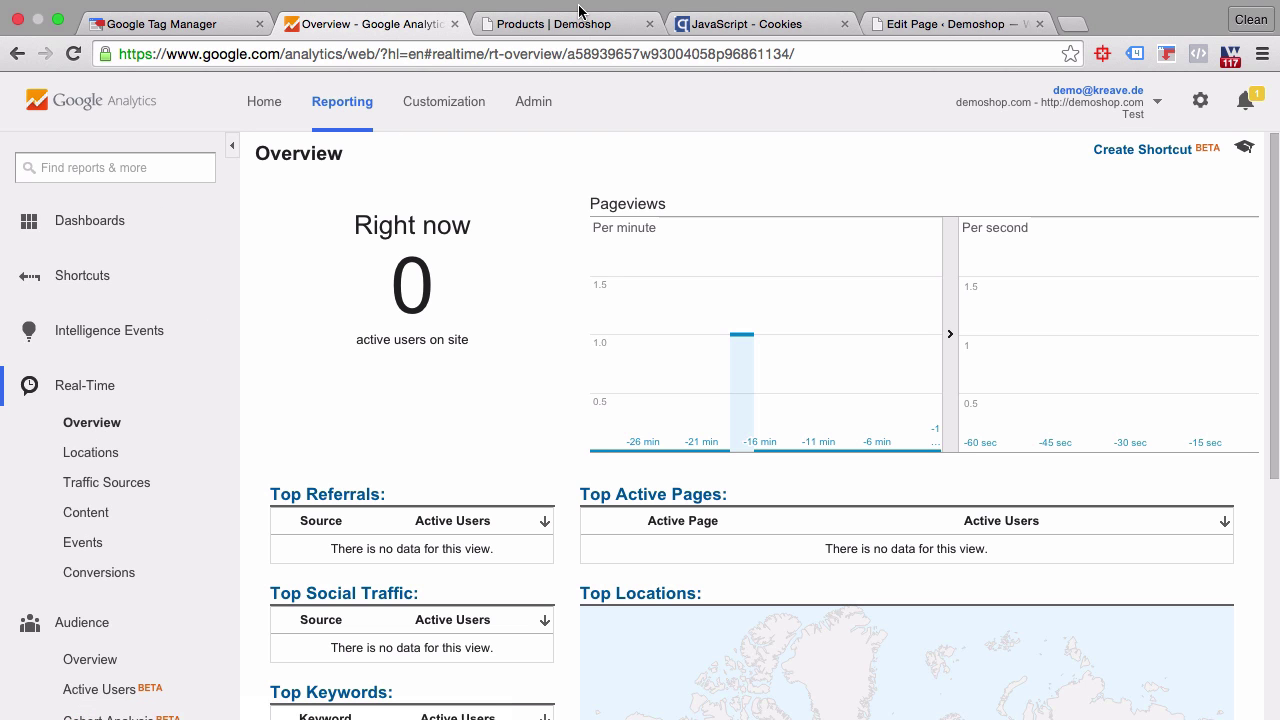
Step: Visit the Happy Ninja product page, then confirm the Test view shows 0 active users
click(583, 14)
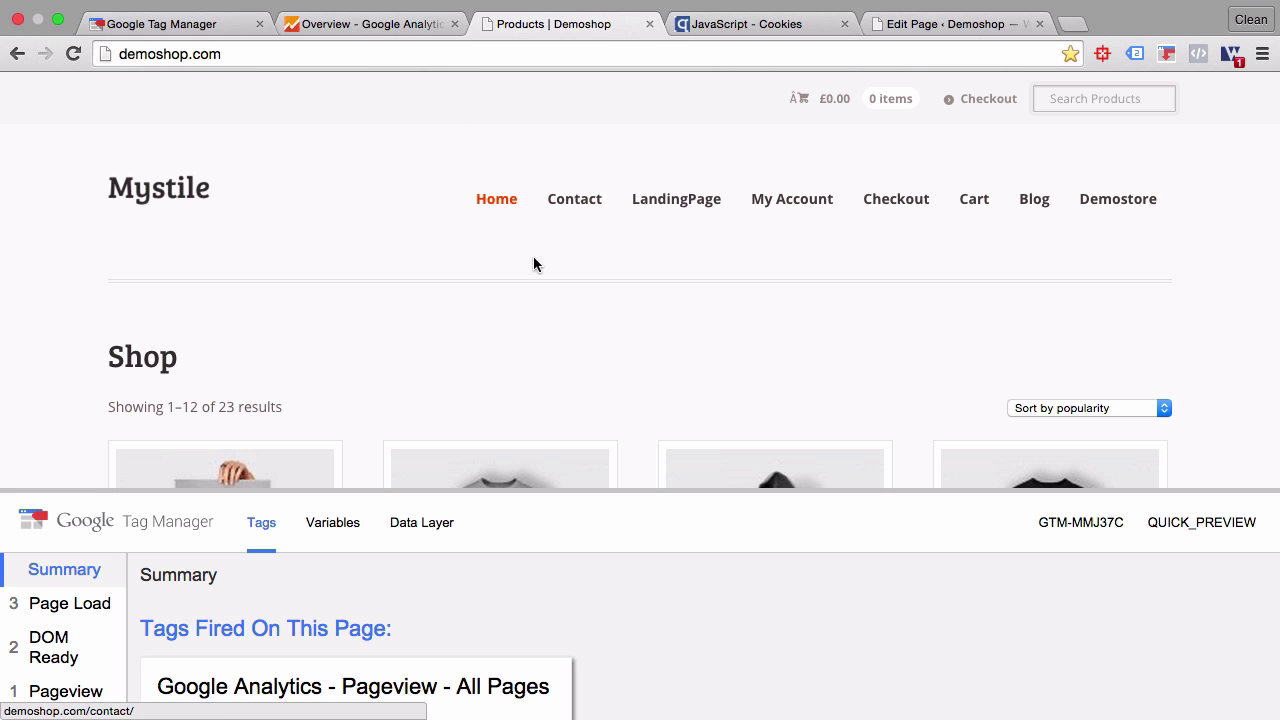
scroll(463, 309, down, 3)
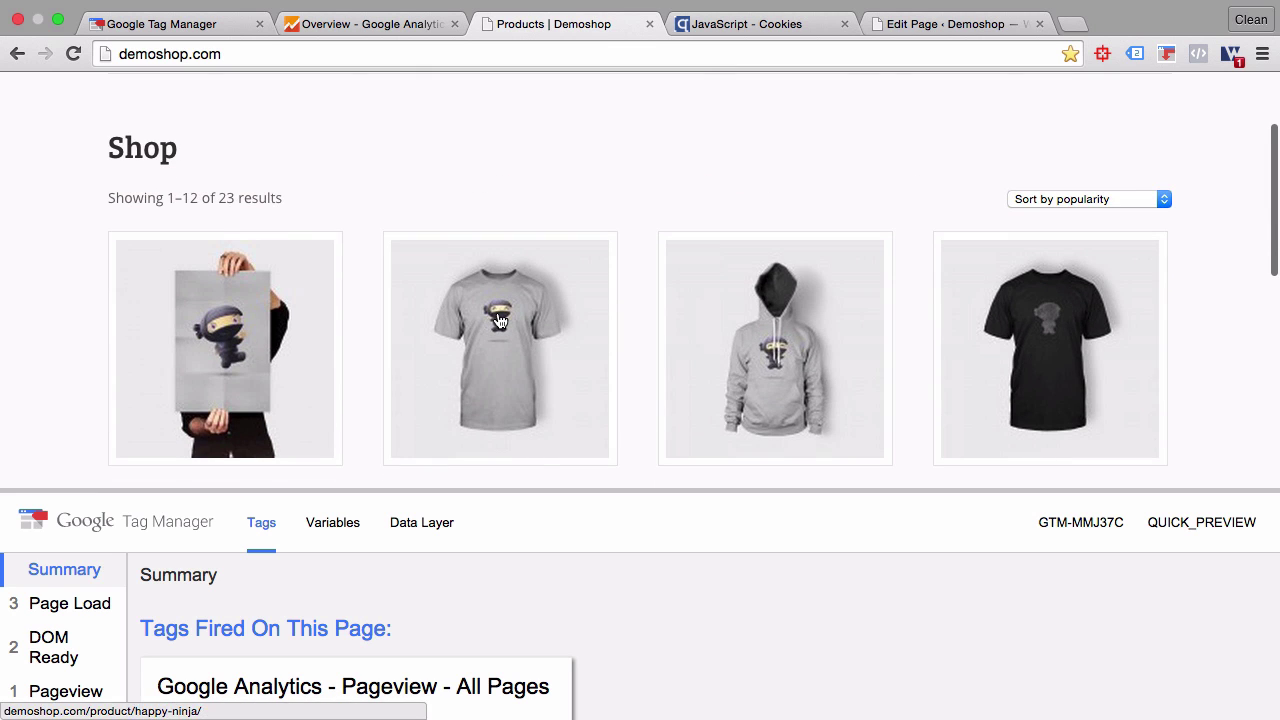
click(498, 320)
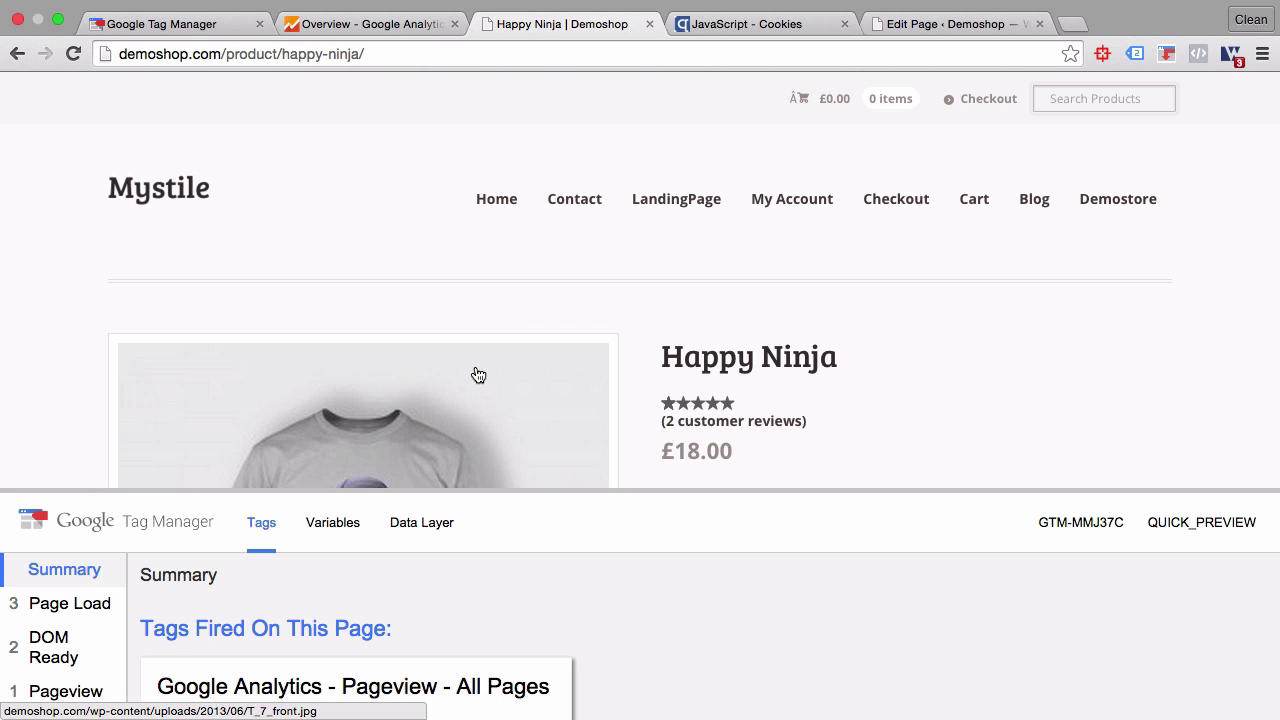
click(330, 26)
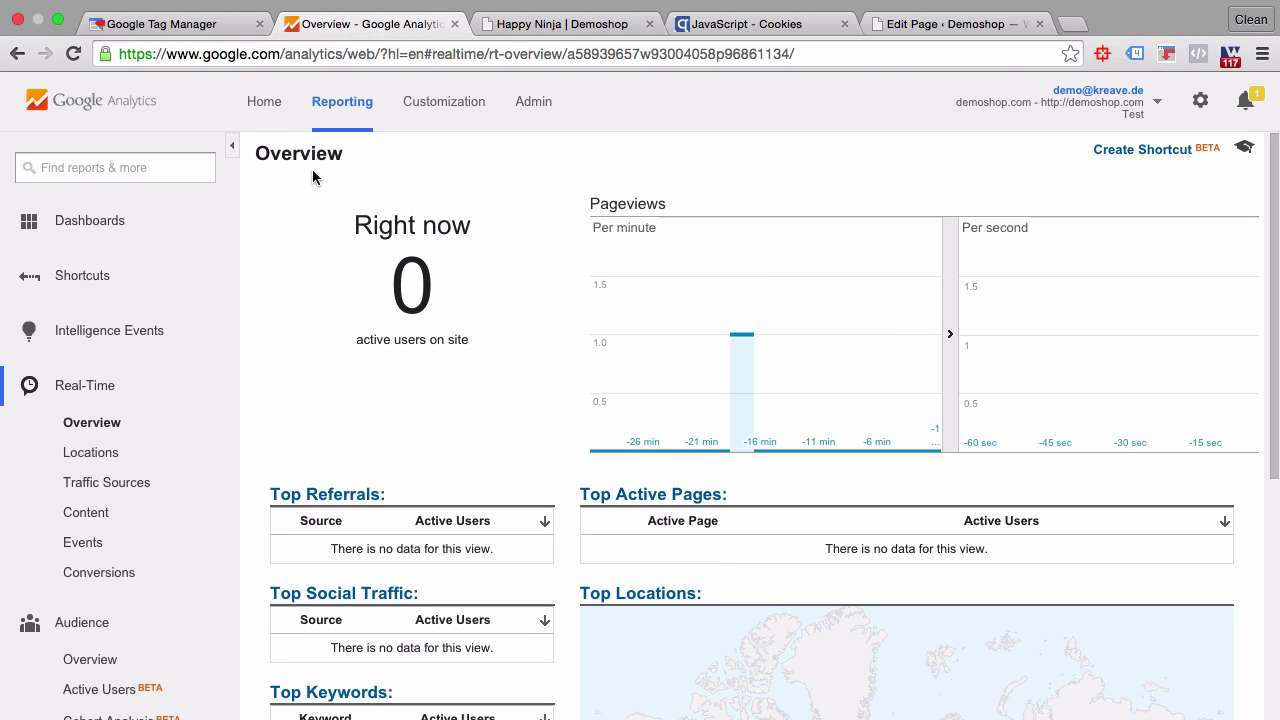
Step: Check the Unfiltered view's Real-Time Overview shows 1 user on /product/happy-ninja/, then go Home
click(265, 103)
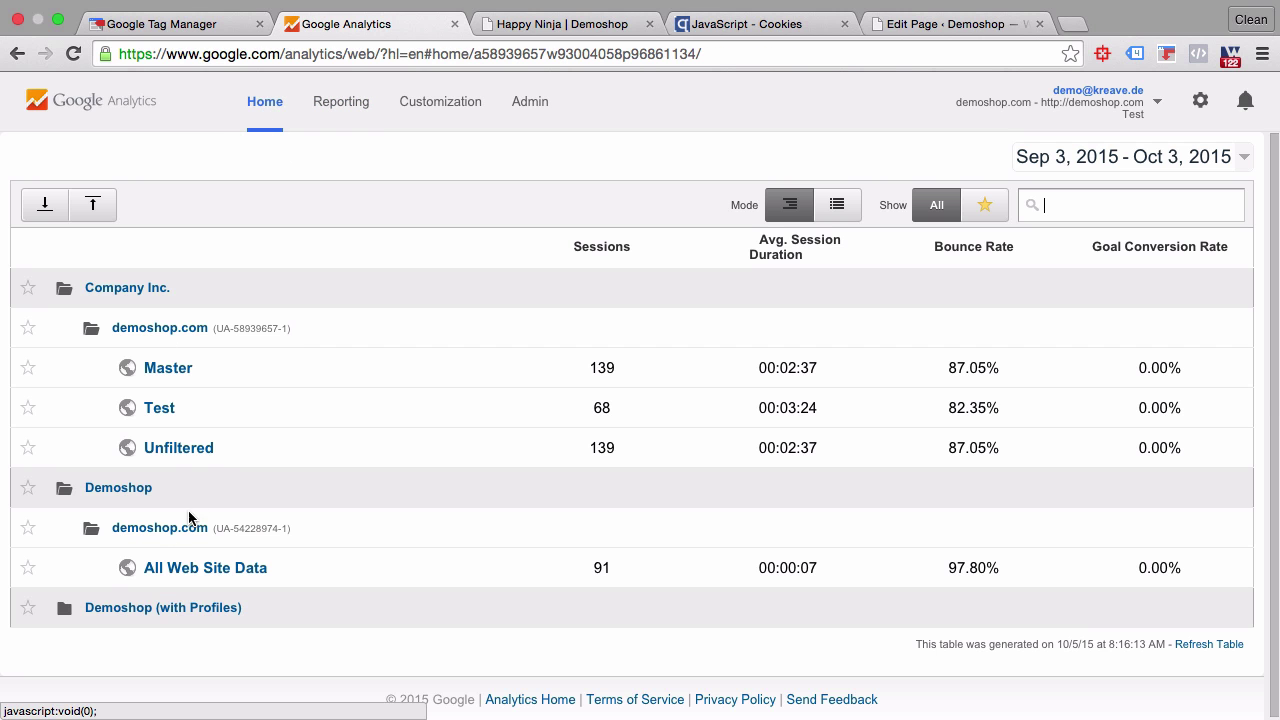
click(199, 452)
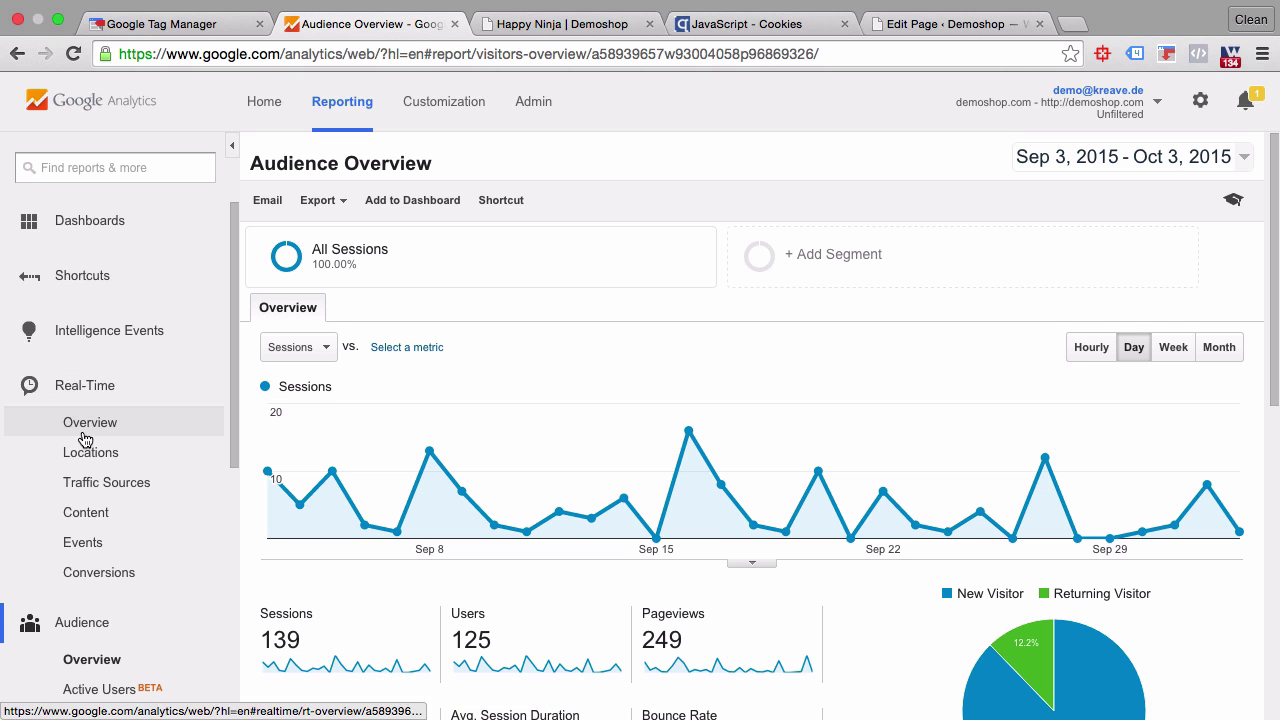
click(86, 435)
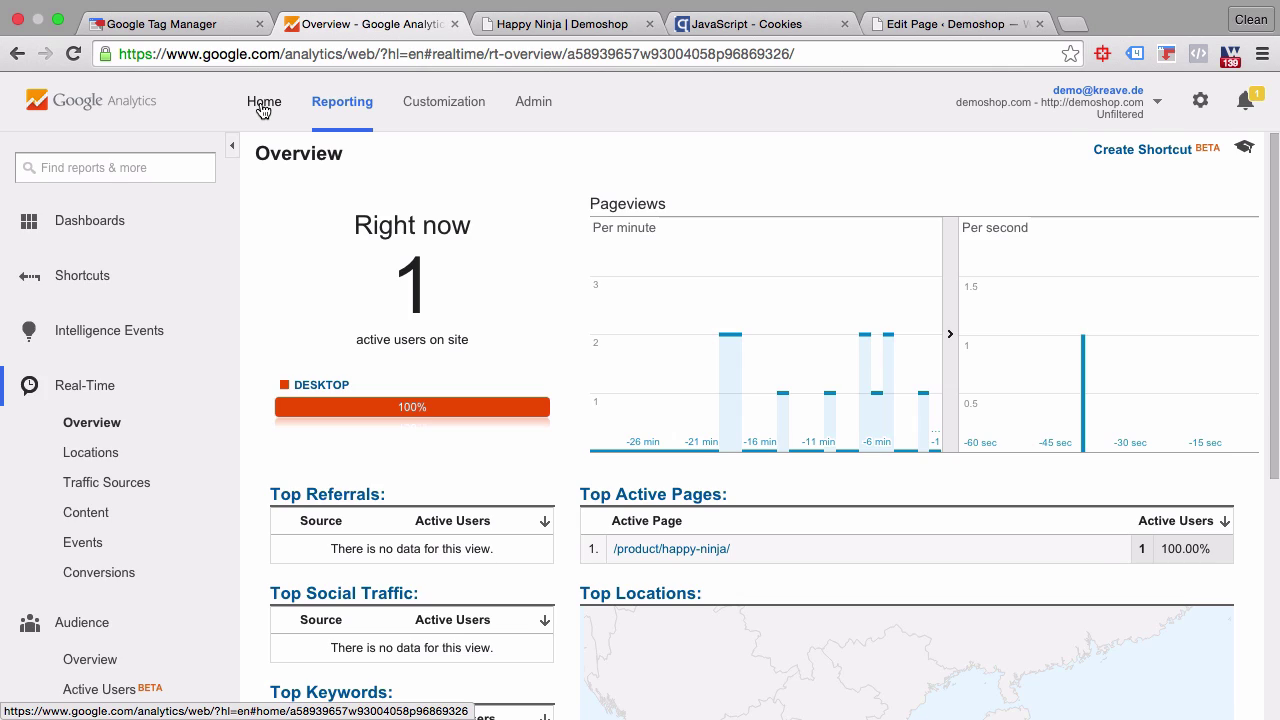
click(263, 102)
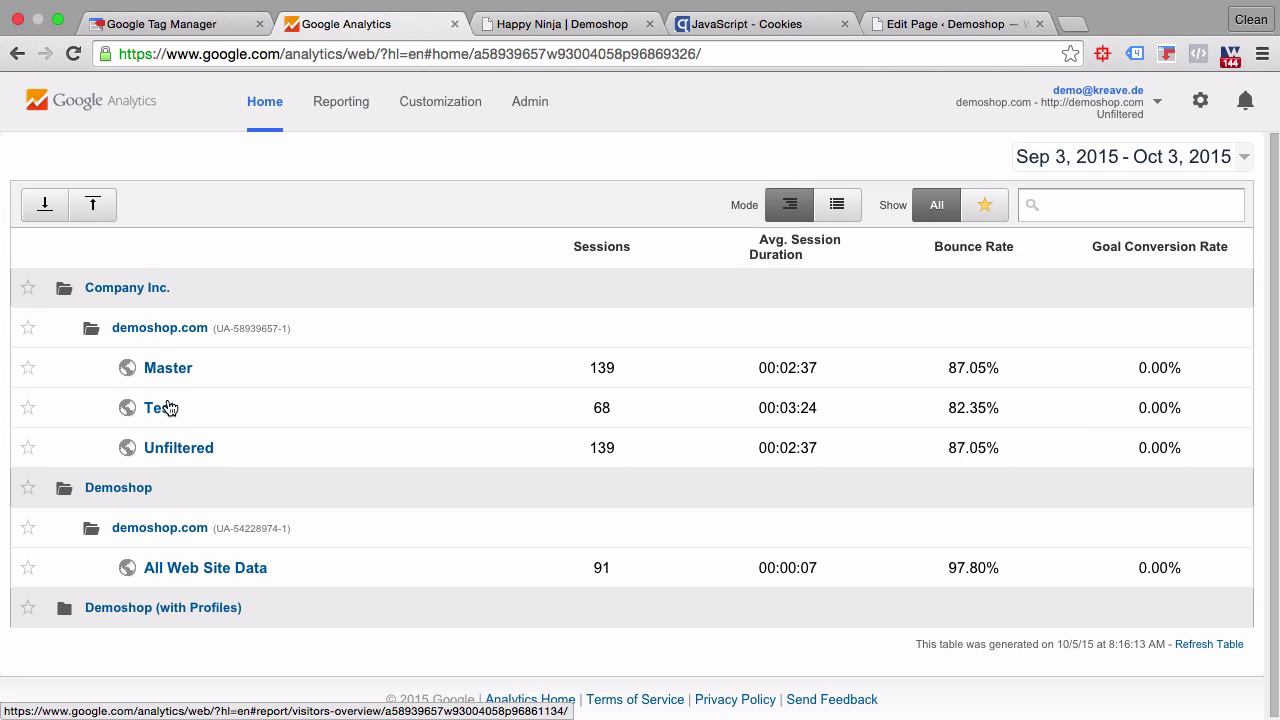